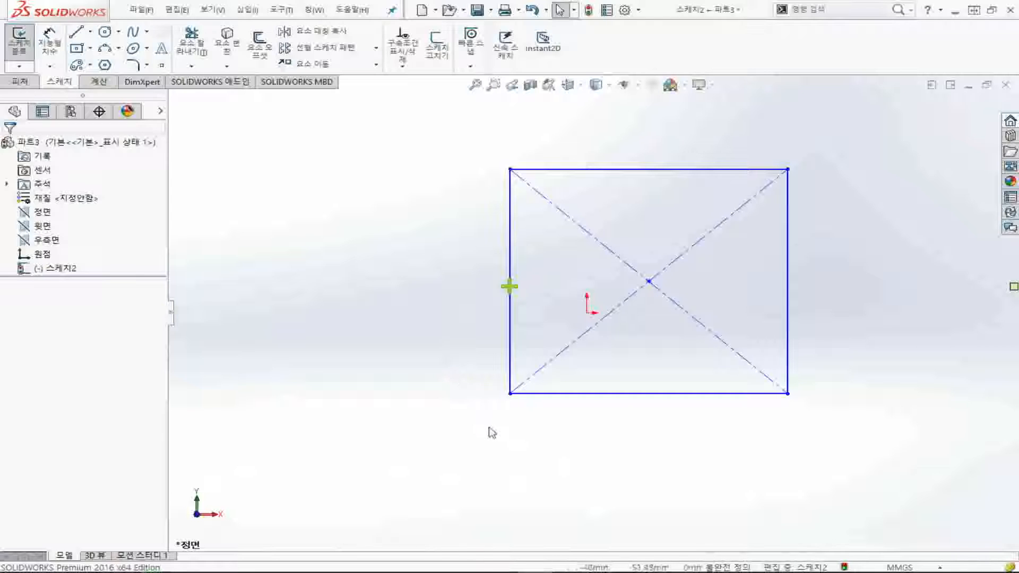
Reshape the undimensioned rectangle by moving its edges and upper-left corner until it is about 53 mm wide and 28.5 mm high
{"action": "left_click", "coordinate": [523, 394]}
{"action": "left_click_drag", "start_coordinate": [537, 394], "coordinate": [557, 475]}
{"action": "left_click_drag", "start_coordinate": [512, 381], "coordinate": [629, 370]}
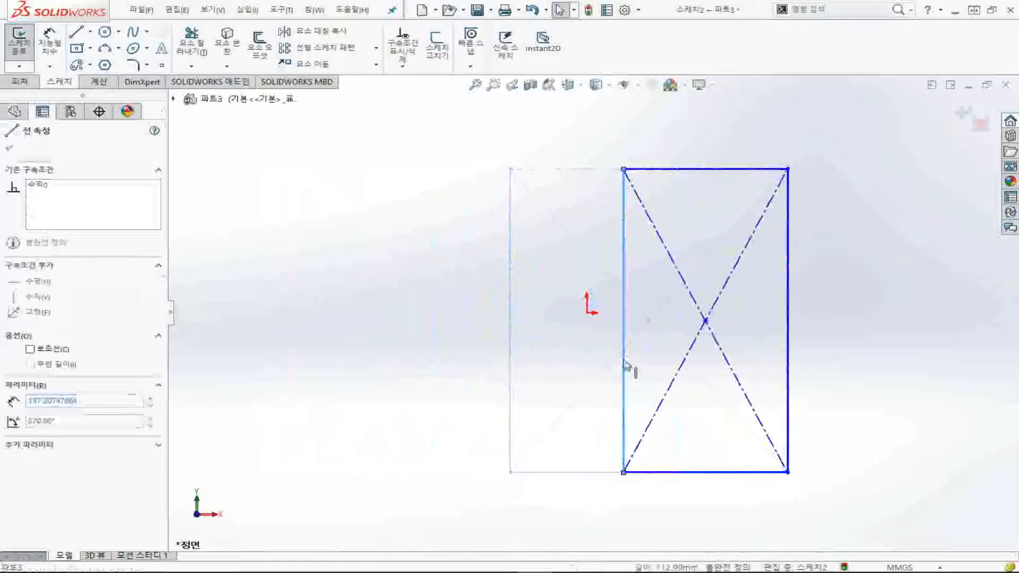
{"action": "left_click_drag", "start_coordinate": [734, 473], "coordinate": [705, 420]}
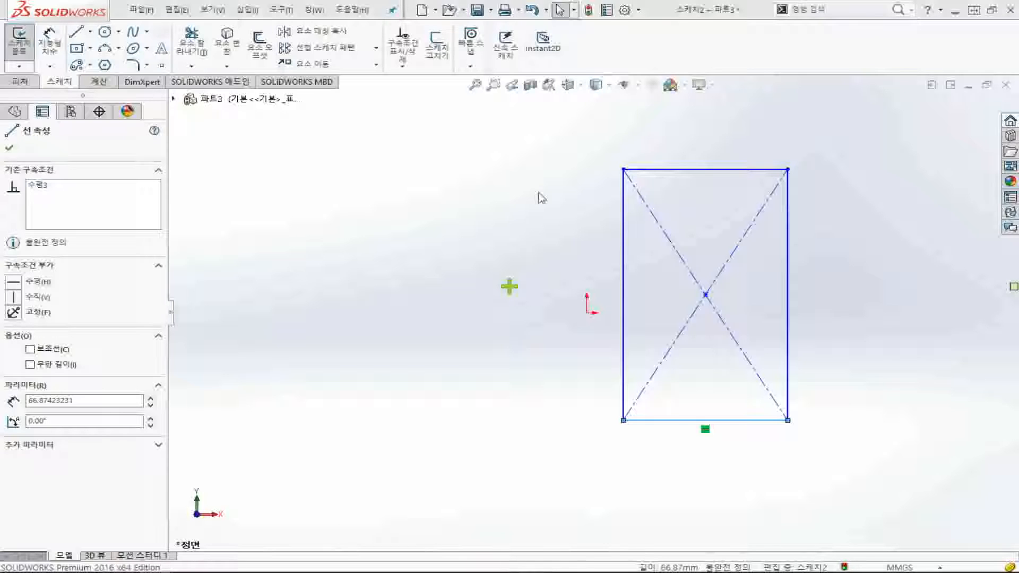
{"action": "left_click_drag", "start_coordinate": [625, 170], "coordinate": [657, 309]}
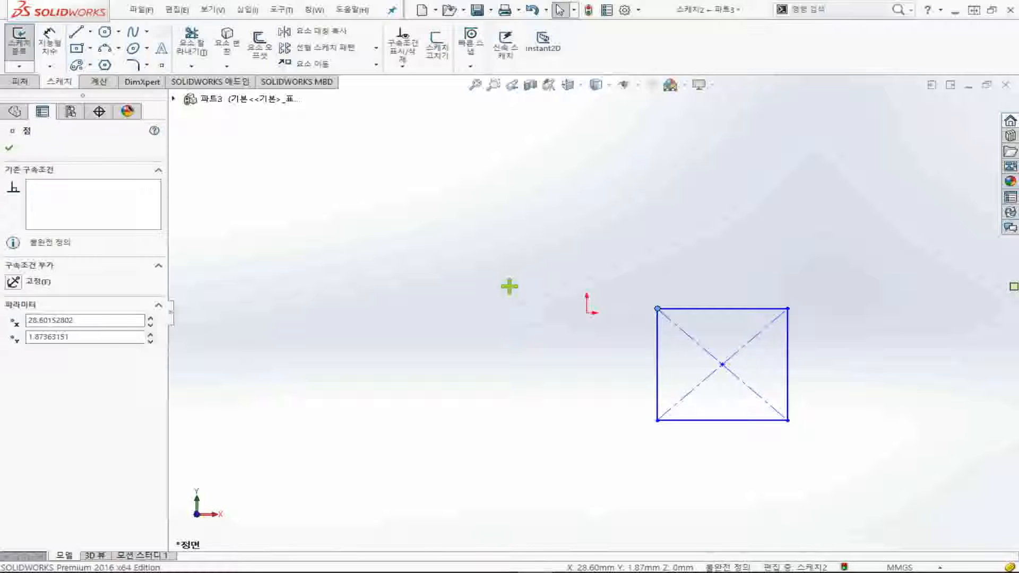
Dimension the rectangle's top edge and set its width to 30 mm
{"action": "left_click", "coordinate": [60, 43]}
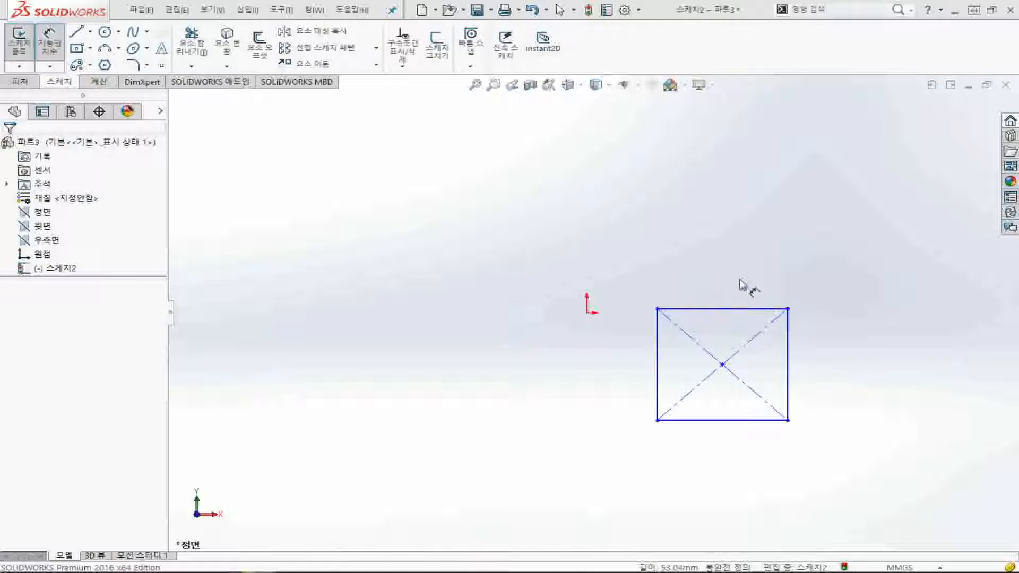
{"action": "left_click", "coordinate": [744, 311]}
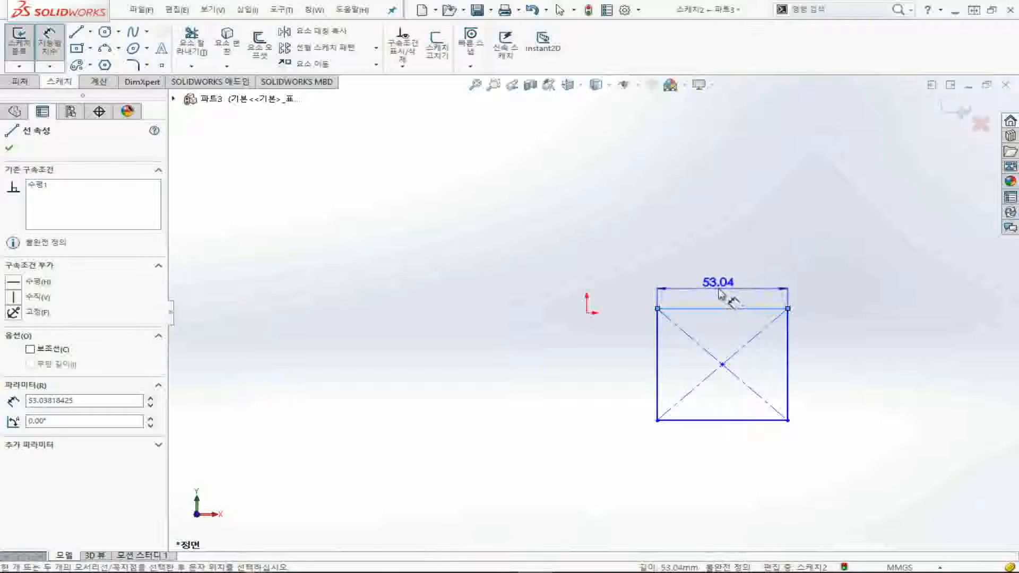
{"action": "left_click", "coordinate": [720, 295]}
{"action": "left_click_drag", "start_coordinate": [731, 271], "coordinate": [477, 213]}
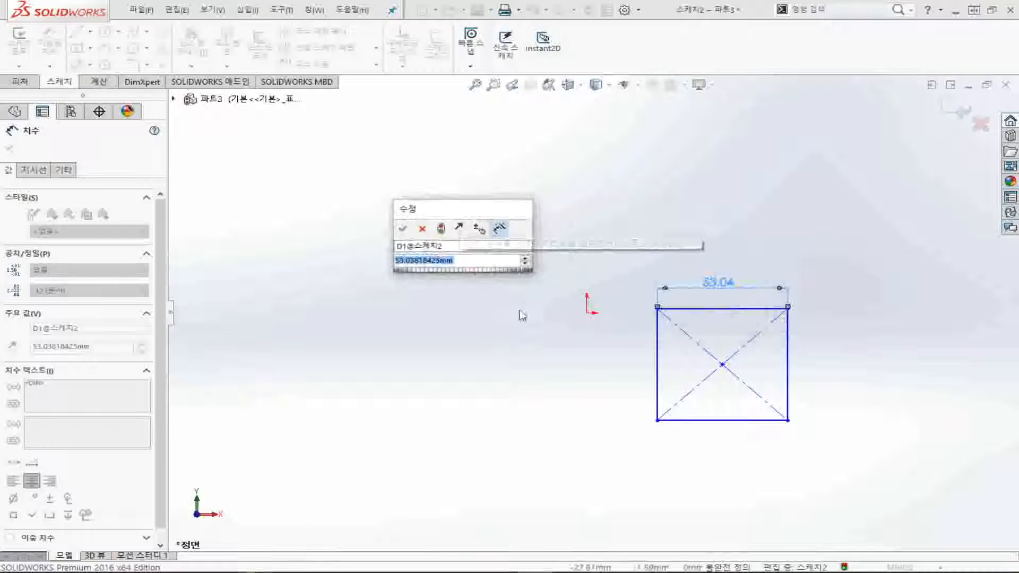
{"action": "left_click_drag", "start_coordinate": [517, 212], "coordinate": [467, 183]}
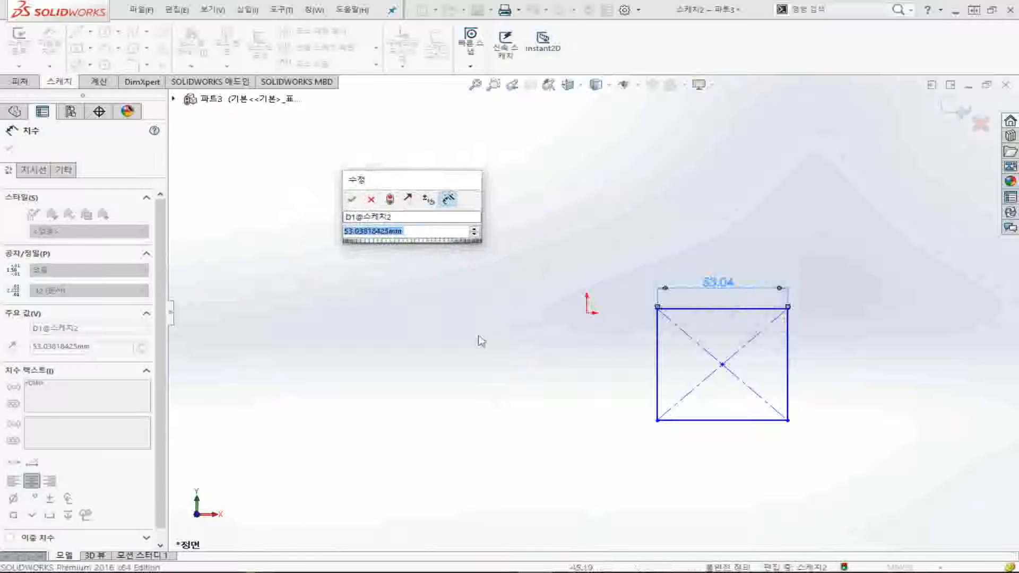
{"action": "left_click", "coordinate": [424, 237]}
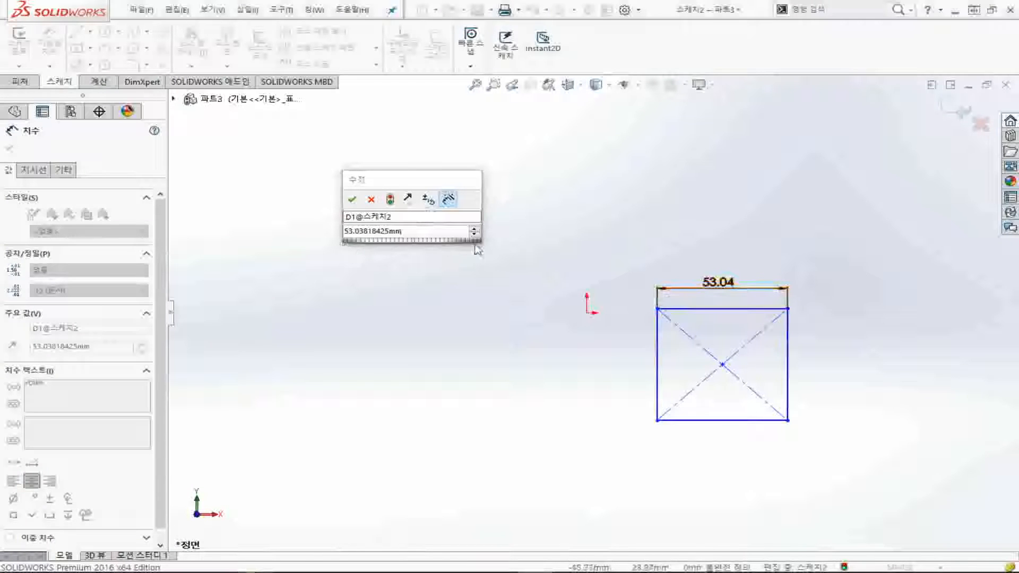
{"action": "left_click", "coordinate": [396, 179]}
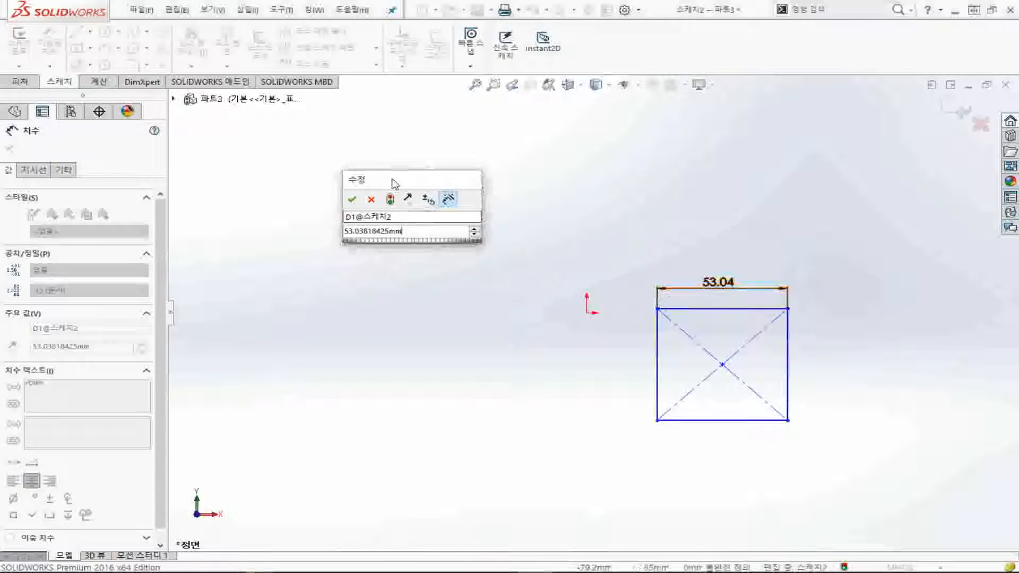
{"action": "double_click", "coordinate": [408, 230]}
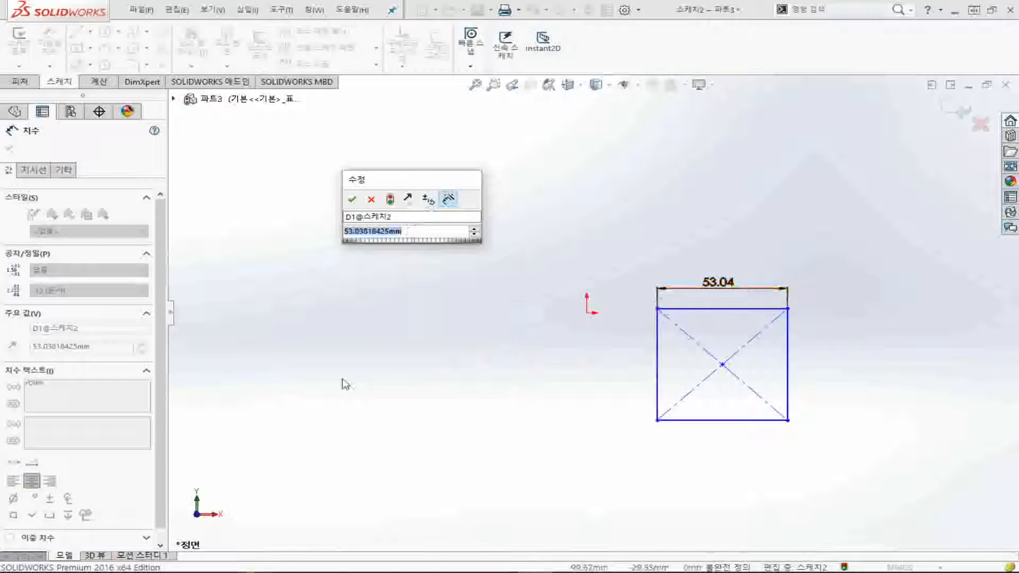
{"action": "type", "text": "30"}
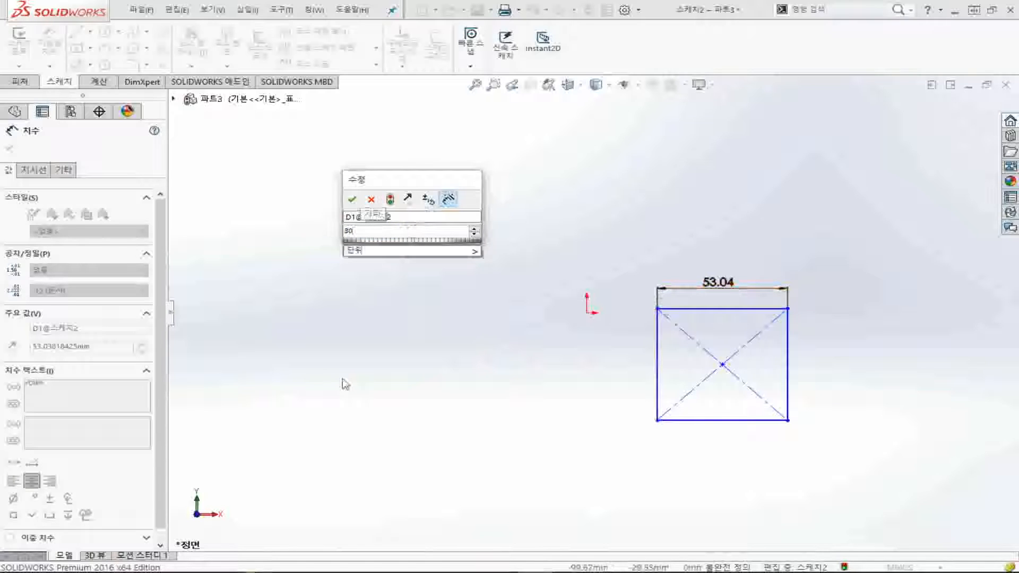
{"action": "key", "text": "Return"}
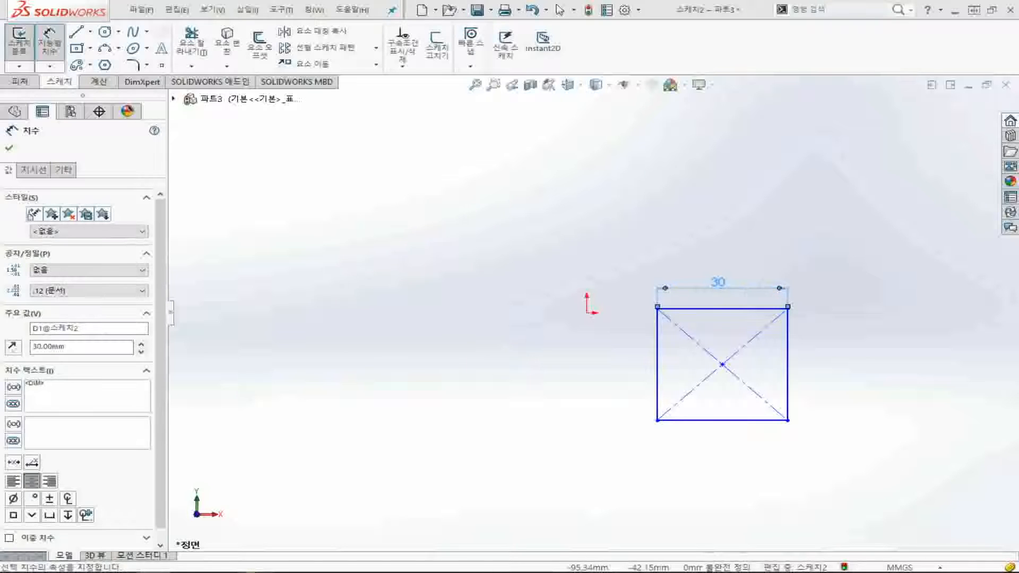
{"action": "key", "text": "Escape"}
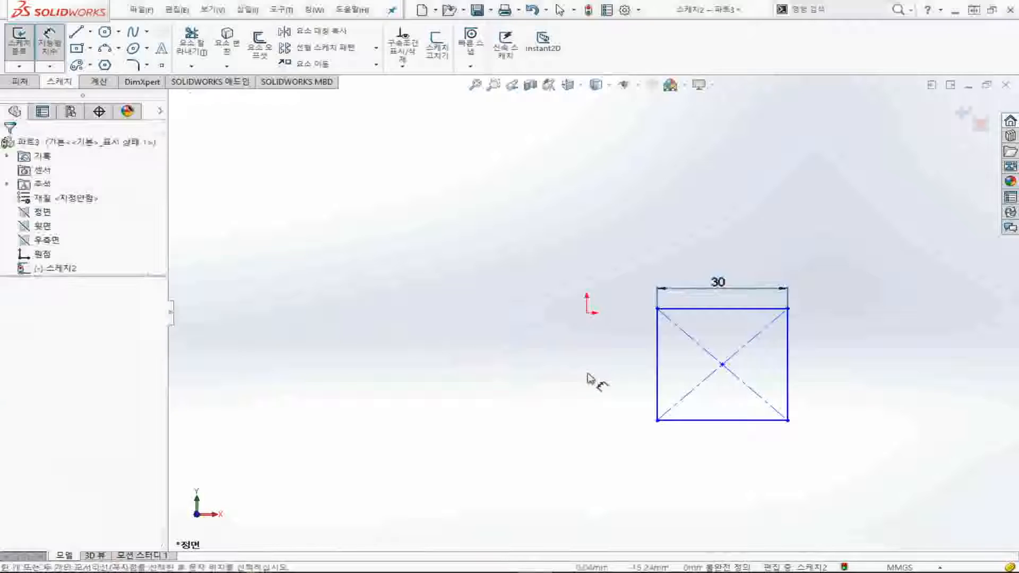
{"action": "key", "text": "Escape"}
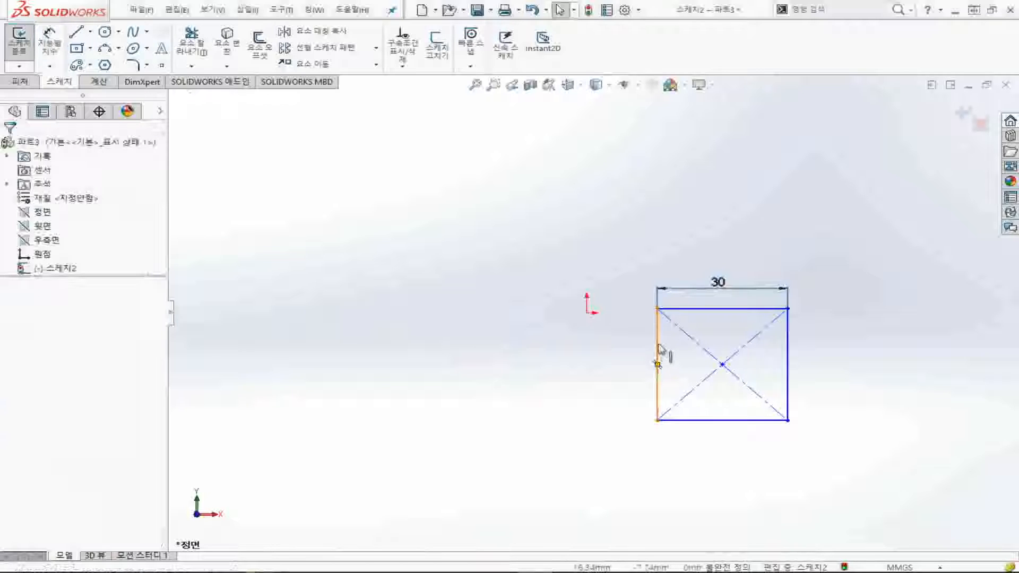
Move the rectangle to the left of the origin and stretch its top edge upward to about 45 mm high
{"action": "left_click_drag", "start_coordinate": [658, 348], "coordinate": [392, 356]}
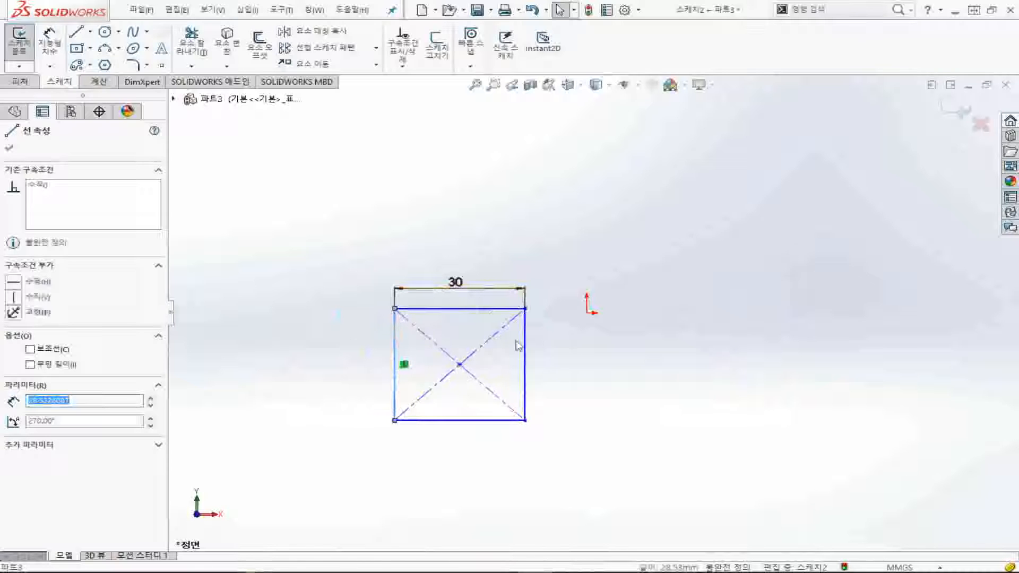
{"action": "left_click_drag", "start_coordinate": [526, 343], "coordinate": [570, 364]}
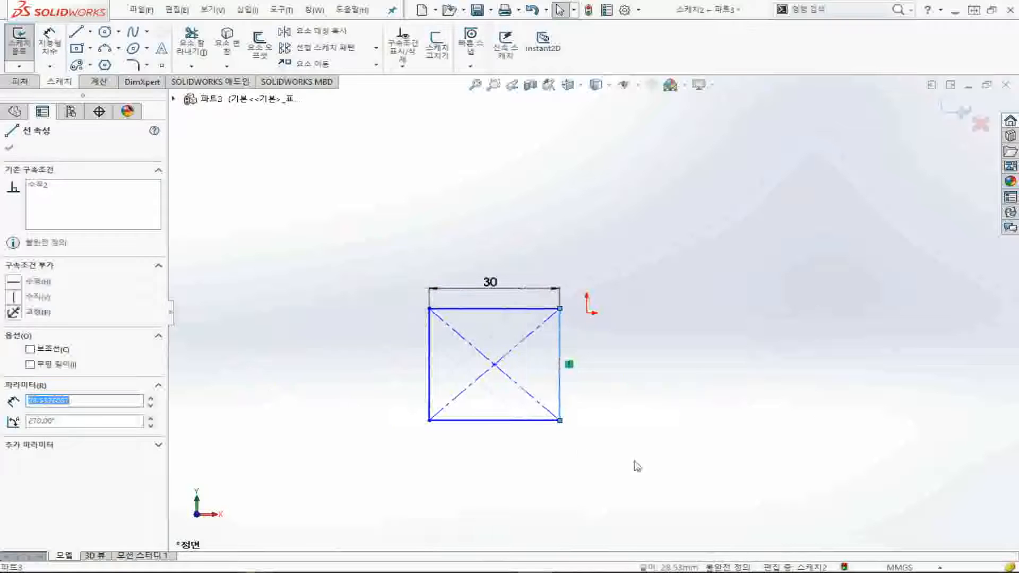
{"action": "left_click", "coordinate": [283, 443]}
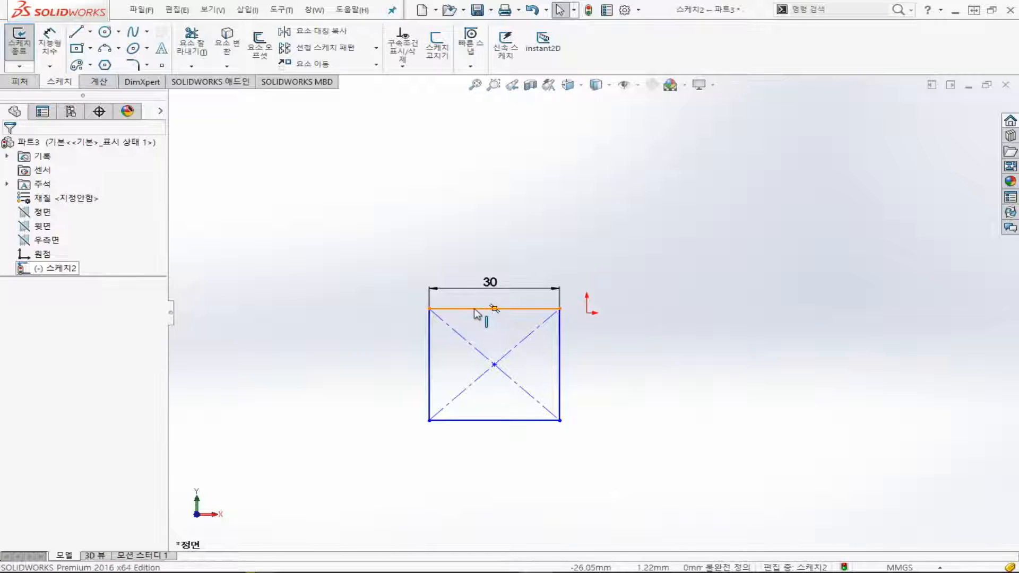
{"action": "left_click_drag", "start_coordinate": [474, 309], "coordinate": [475, 236]}
{"action": "left_click", "coordinate": [342, 310]}
Dimension the rectangle's left edge and set its height to 30 mm
{"action": "left_click", "coordinate": [49, 44]}
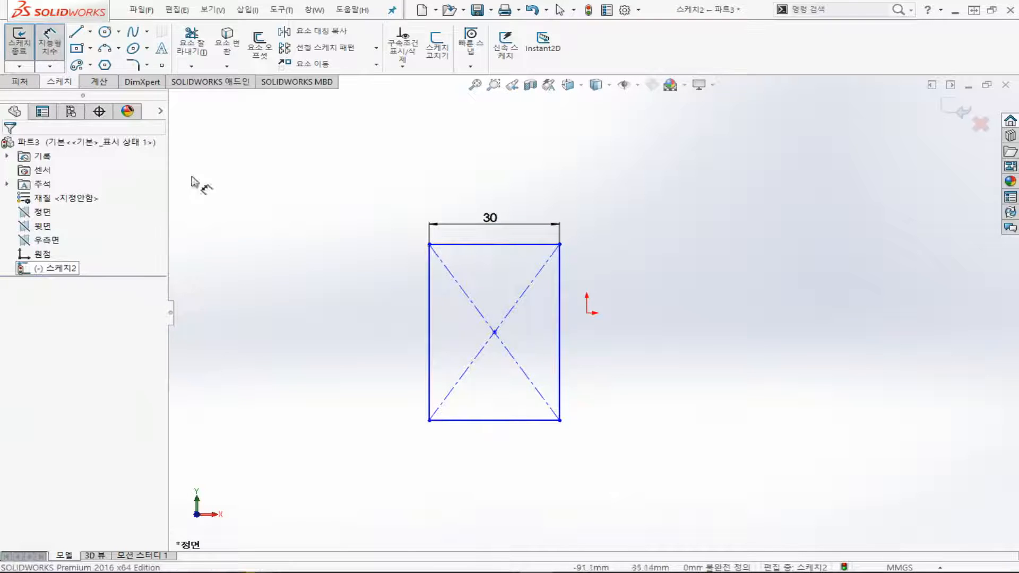
{"action": "left_click", "coordinate": [430, 281]}
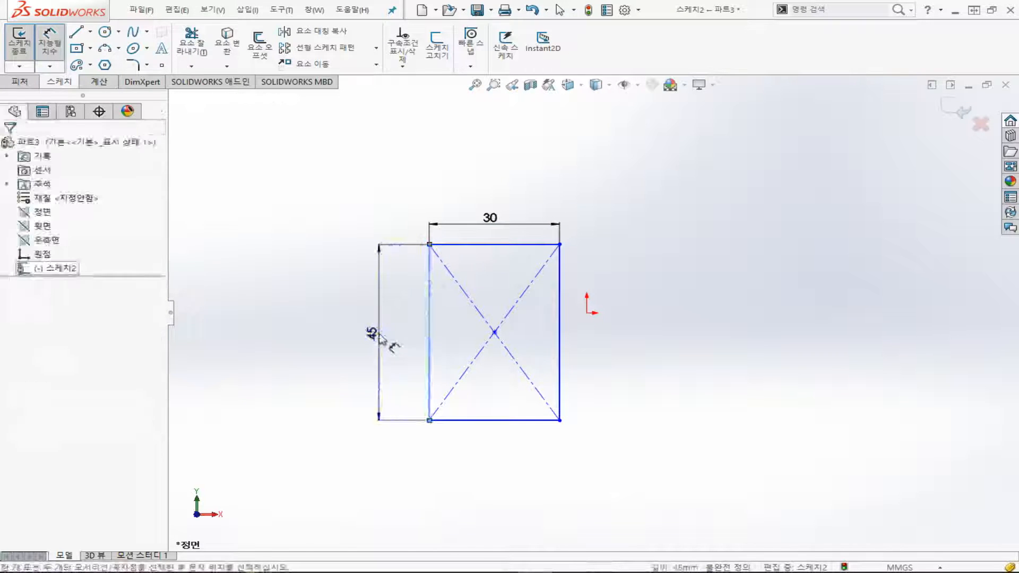
{"action": "left_click", "coordinate": [381, 338]}
{"action": "type", "text": "30"}
{"action": "key", "text": "Return"}
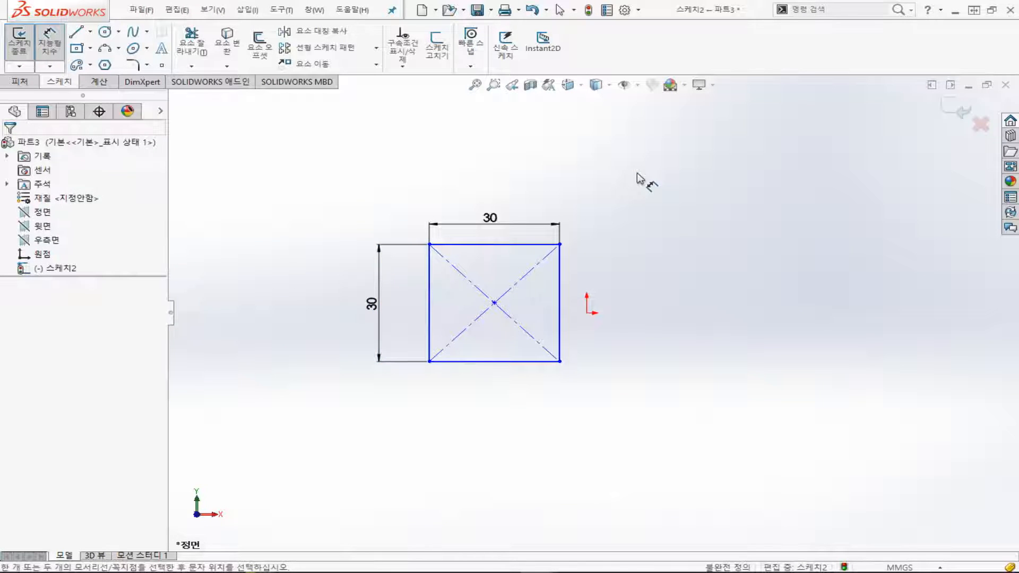
{"action": "key", "text": "Escape"}
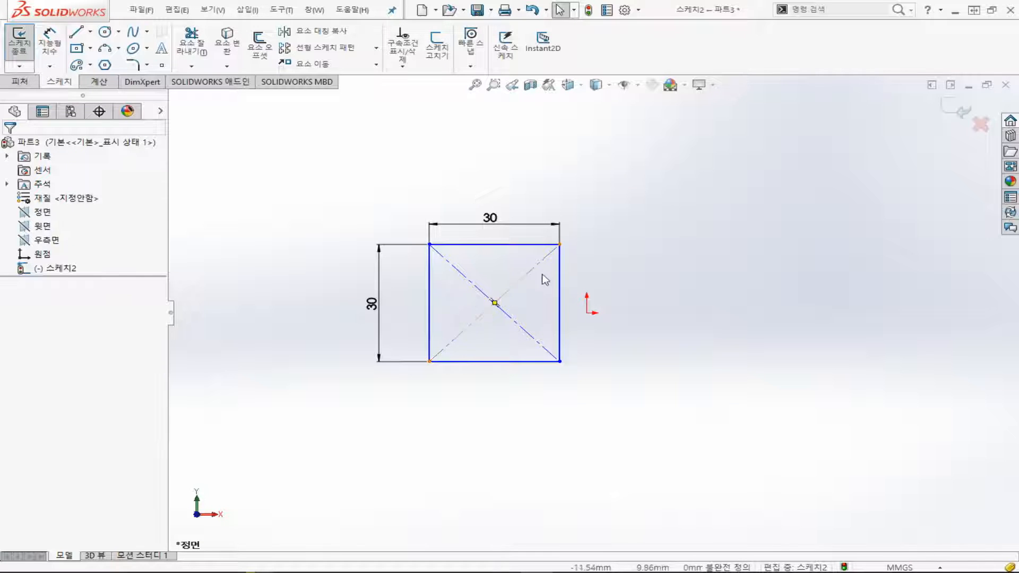
Move the 30 mm square by its edges and lower-left corner to a position left of the origin
{"action": "left_click_drag", "start_coordinate": [518, 244], "coordinate": [487, 161]}
{"action": "mouse_move", "coordinate": [559, 253]}
{"action": "left_mouse_down"}
{"action": "mouse_move", "coordinate": [729, 272]}
{"action": "mouse_move", "coordinate": [740, 255]}
{"action": "mouse_move", "coordinate": [572, 264]}
{"action": "left_mouse_up"}
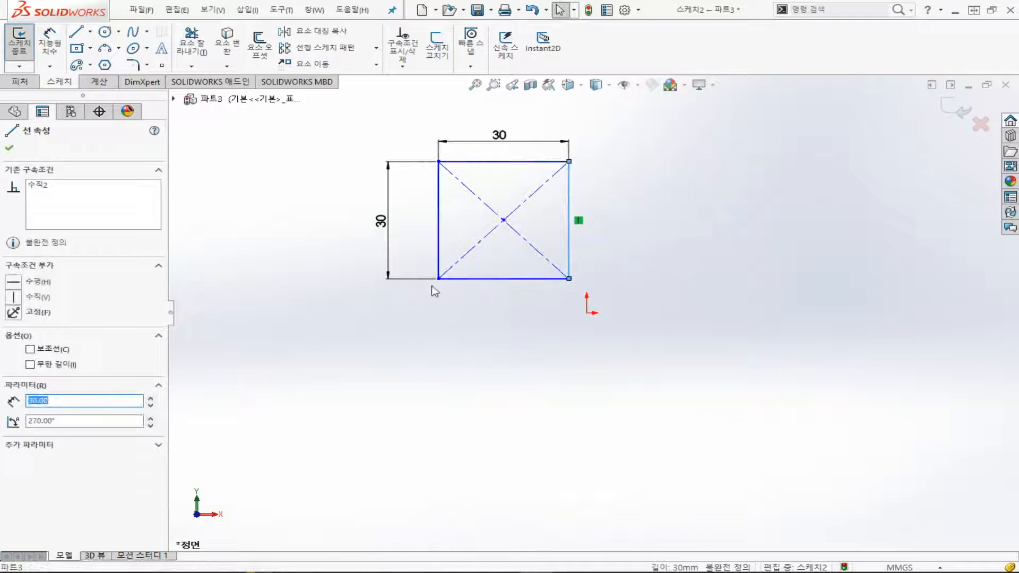
{"action": "left_click_drag", "start_coordinate": [439, 280], "coordinate": [394, 373]}
{"action": "left_click", "coordinate": [482, 435]}
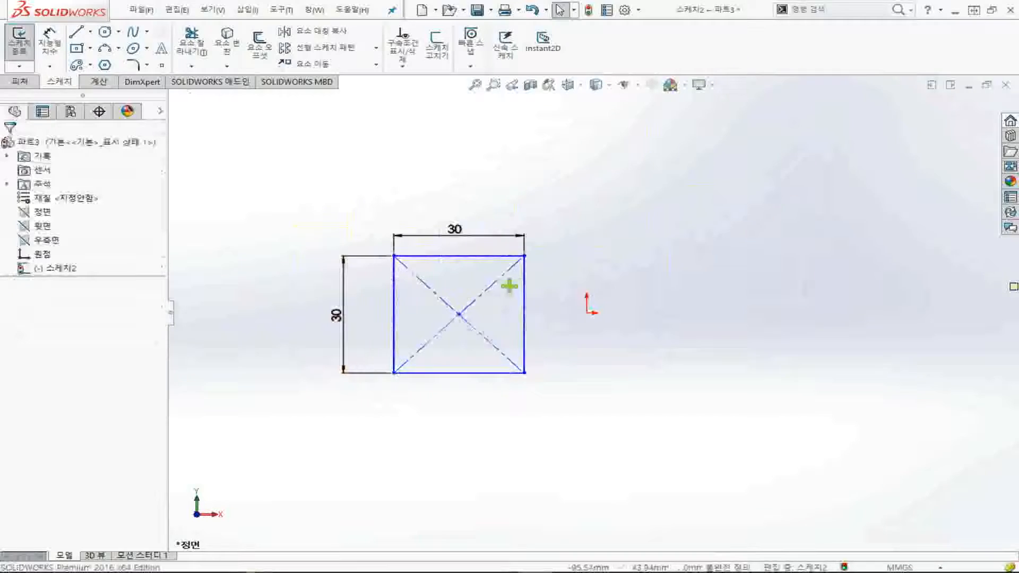
Delete the dimensioned square and place two sketch points above the origin, at about X -76.4, Y 35.5 and X -2.7, Y 34.2 mm
{"action": "left_click_drag", "start_coordinate": [264, 164], "coordinate": [683, 508]}
{"action": "key", "text": "Delete"}
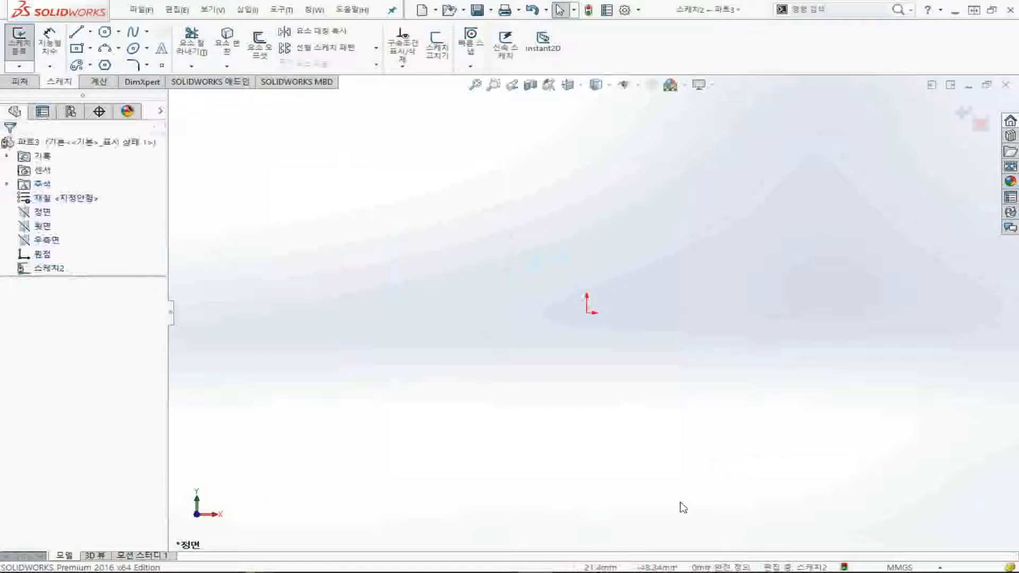
{"action": "left_click", "coordinate": [160, 66]}
{"action": "left_click", "coordinate": [255, 174]}
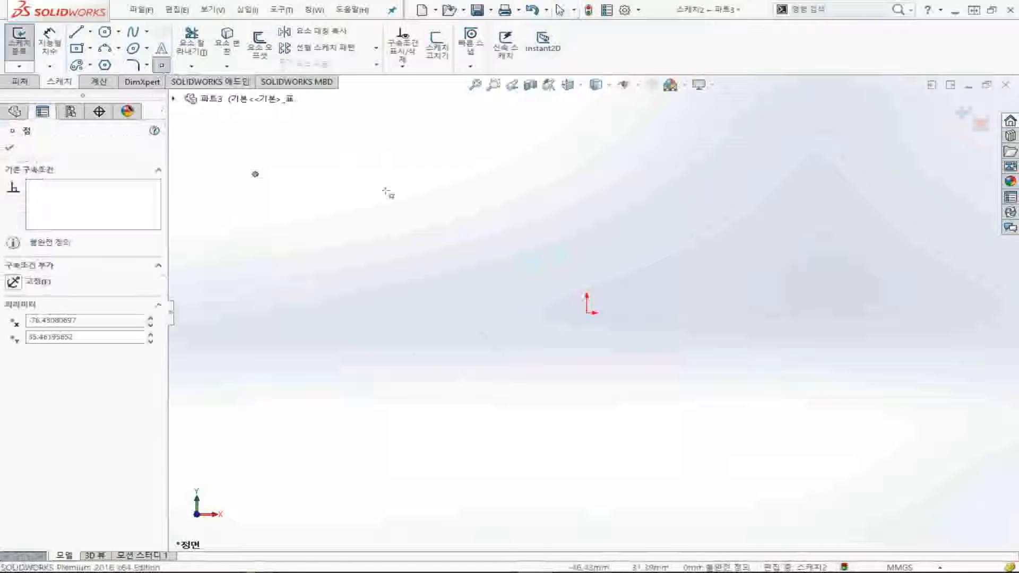
{"action": "left_click", "coordinate": [575, 179]}
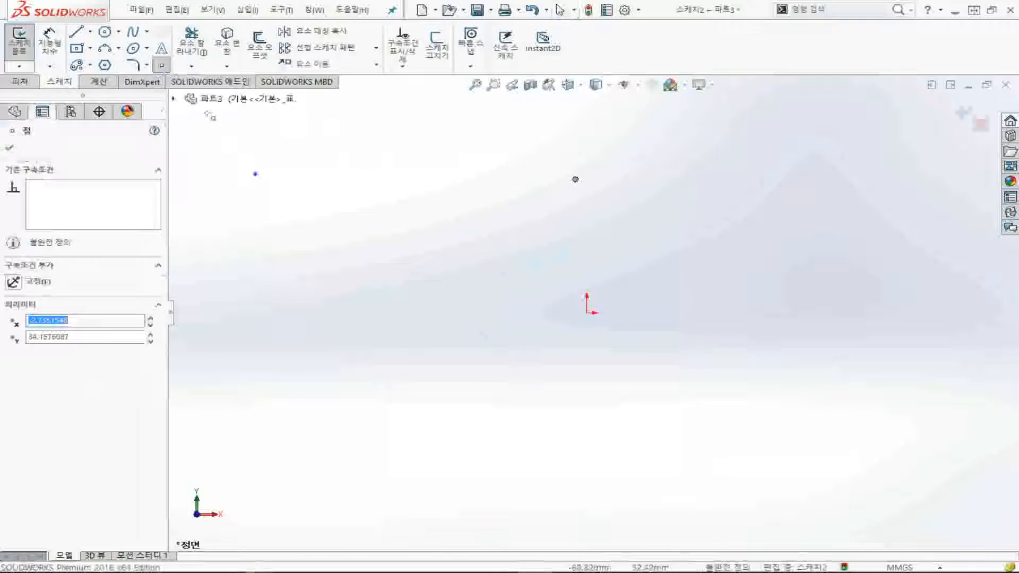
Sketch a horizontal line about 99 mm long just above the origin and a slightly slanted line about 119 mm long below it
{"action": "left_click", "coordinate": [78, 33]}
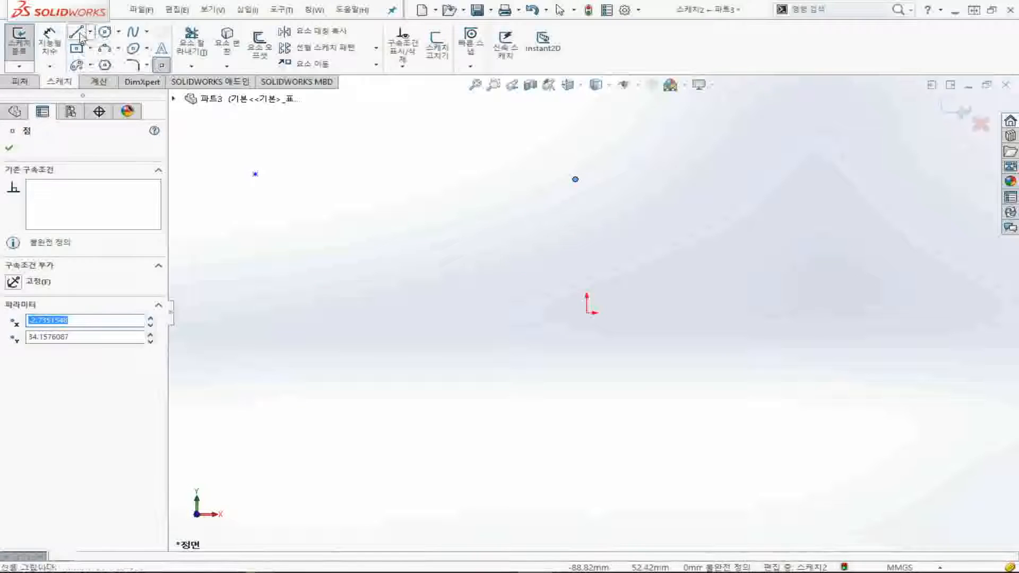
{"action": "left_click", "coordinate": [231, 276]}
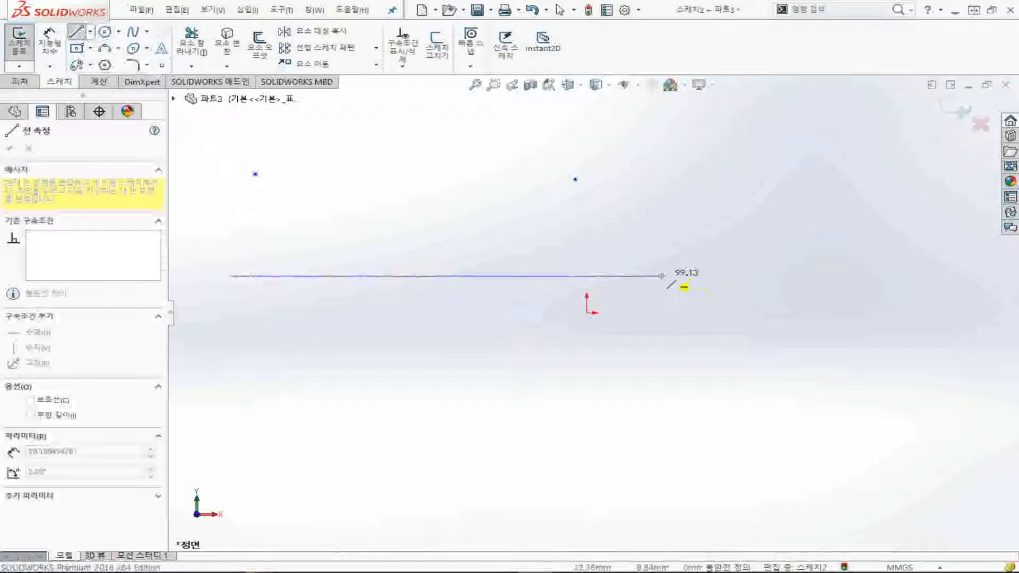
{"action": "left_click", "coordinate": [661, 275]}
{"action": "key", "text": "Escape"}
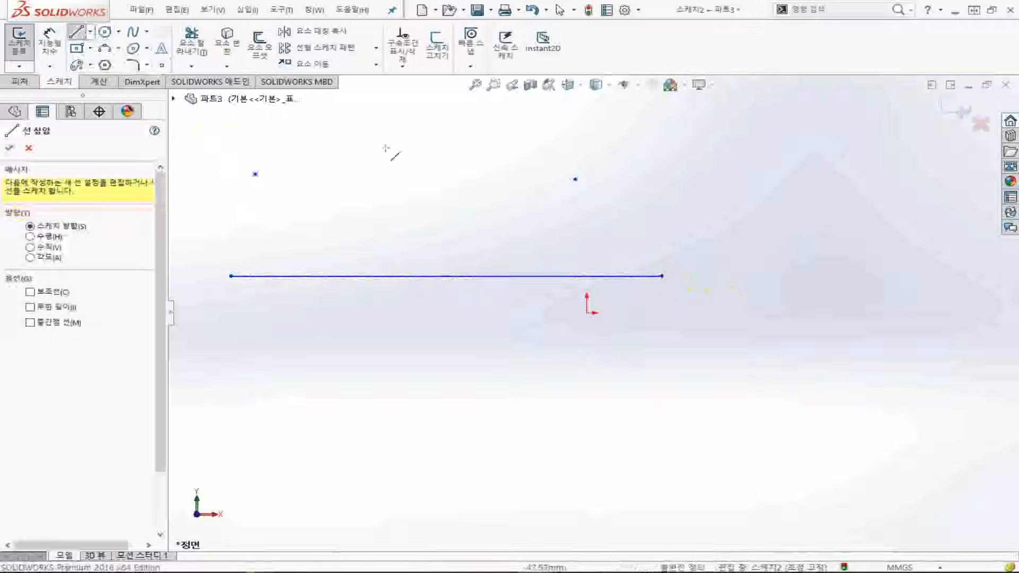
{"action": "left_click", "coordinate": [231, 420]}
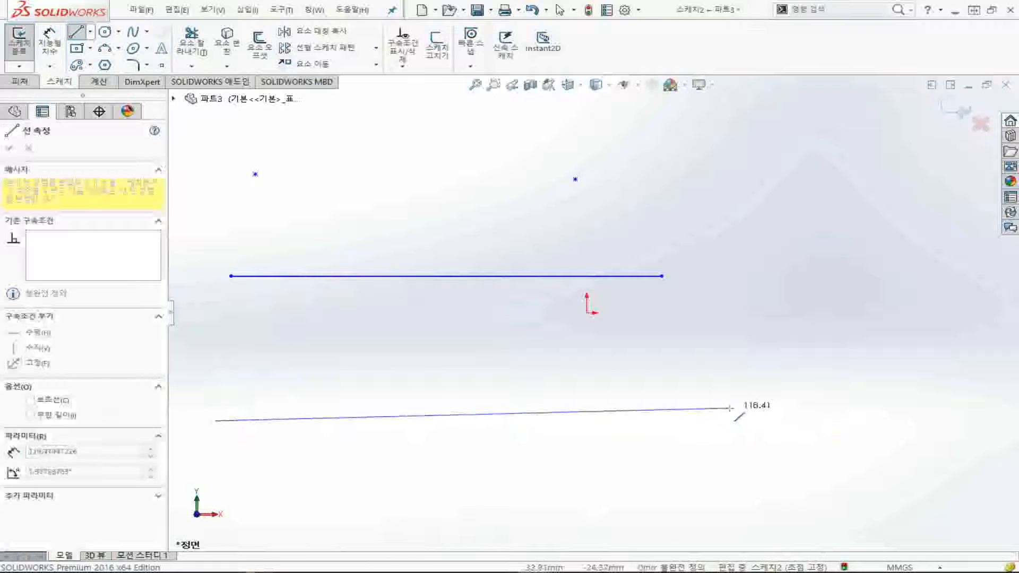
{"action": "left_click", "coordinate": [734, 410]}
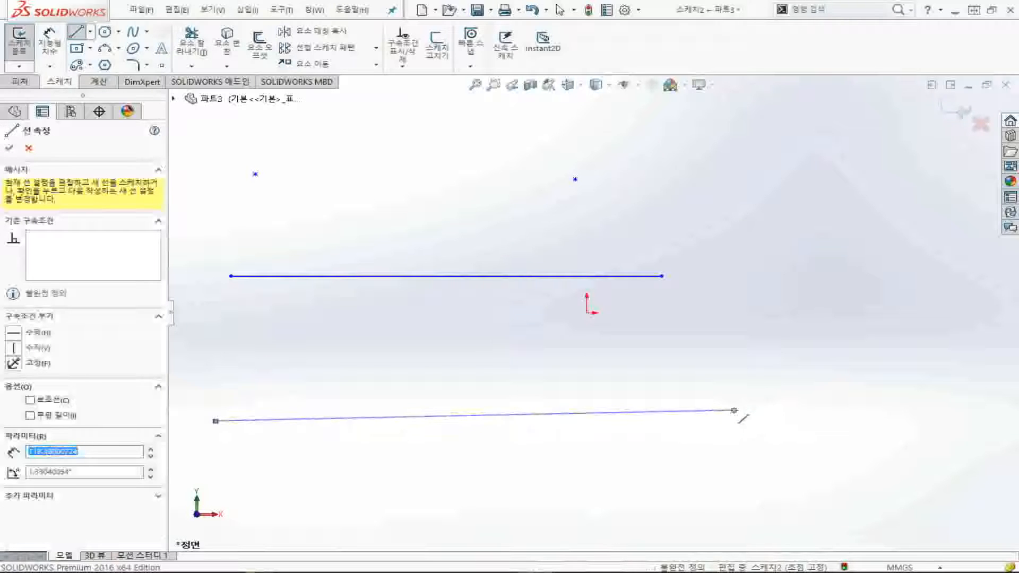
{"action": "key", "text": "Escape"}
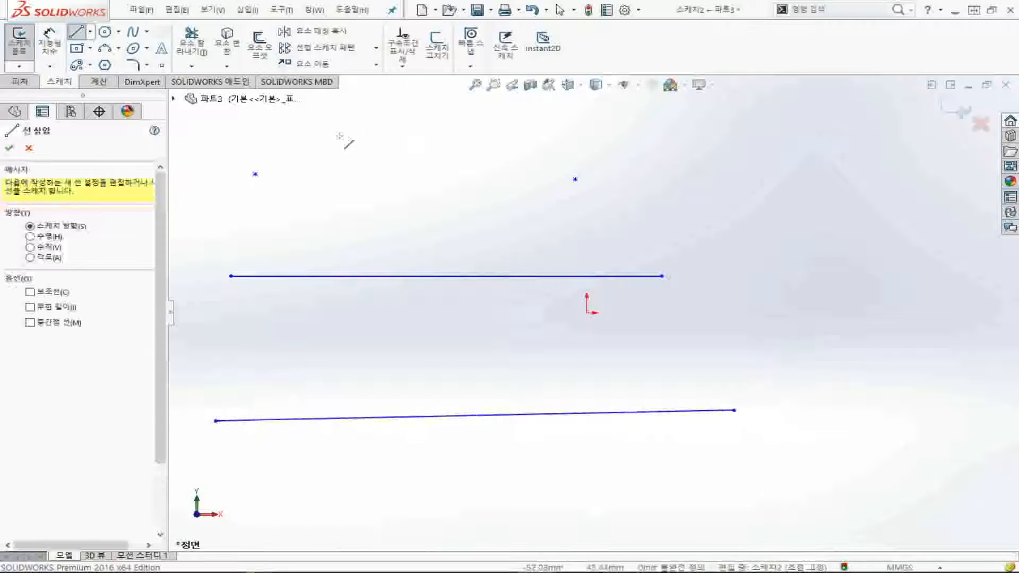
Sketch a circle with a radius of about 20.5 mm, centred to the upper right of the origin
{"action": "left_click", "coordinate": [105, 32]}
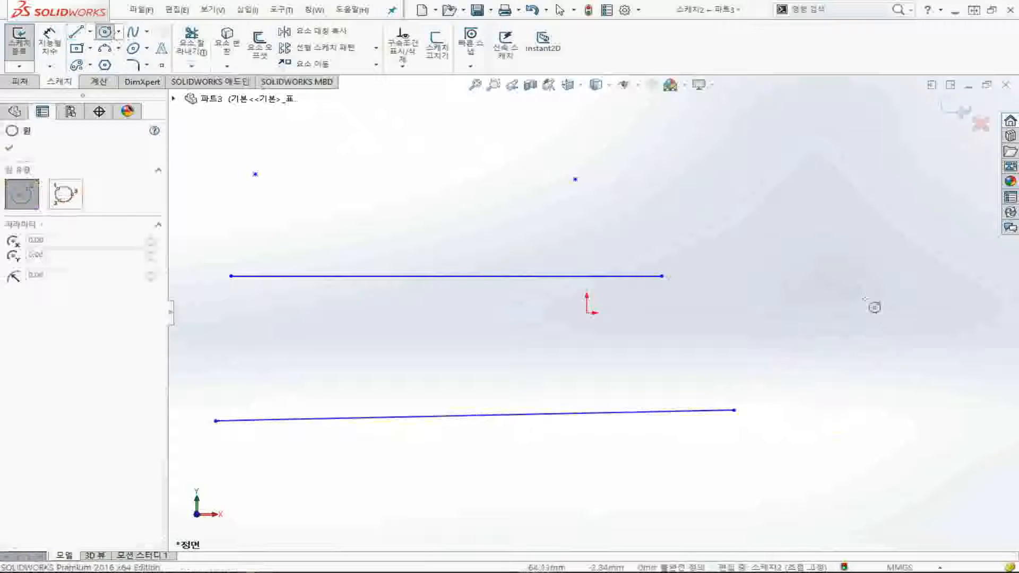
{"action": "left_click", "coordinate": [831, 200]}
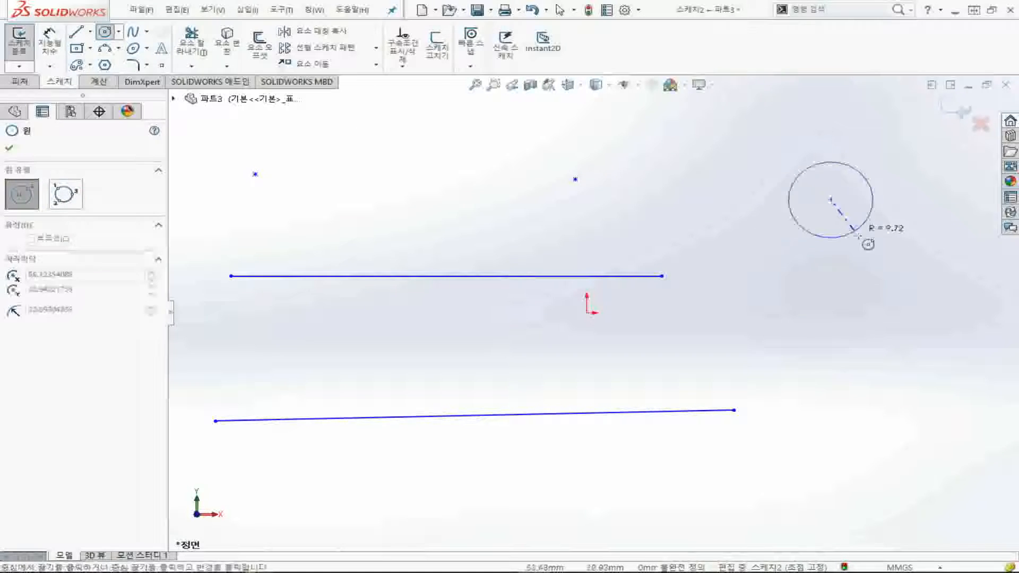
{"action": "left_click", "coordinate": [885, 263]}
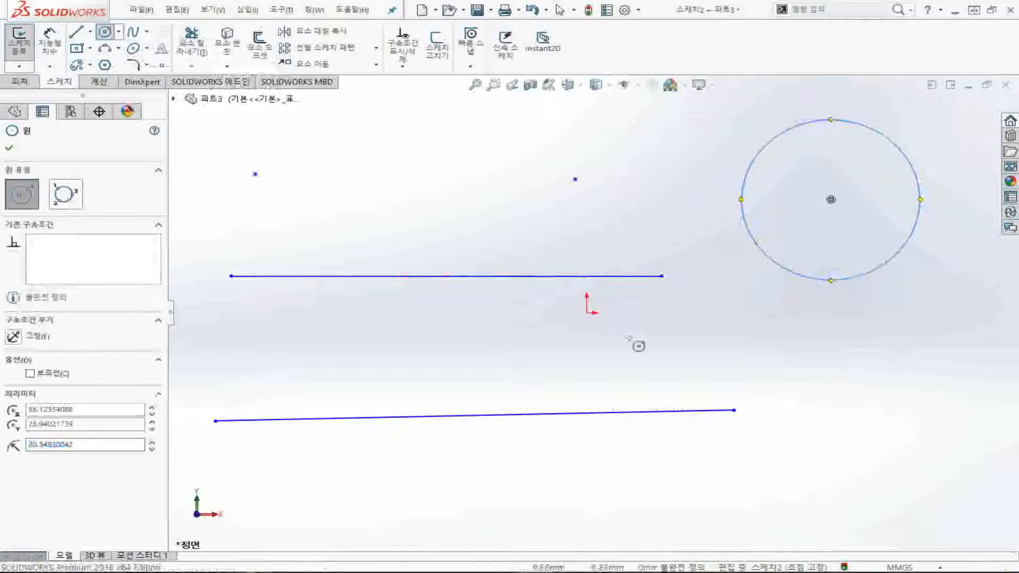
Make the slightly slanted line below the origin horizontal with a Horizontal relation
{"action": "key", "text": "Escape"}
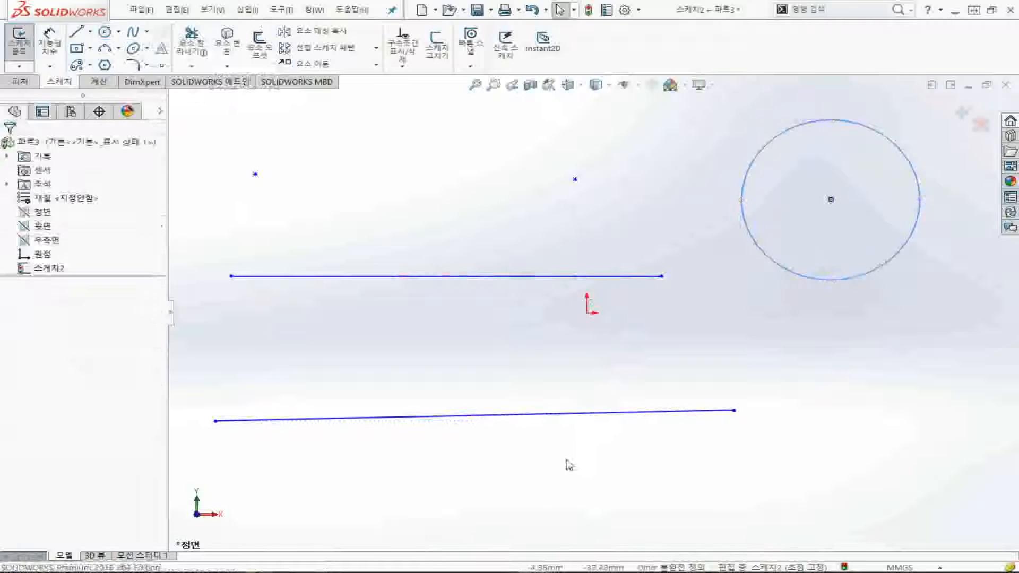
{"action": "left_click", "coordinate": [509, 415]}
{"action": "left_click", "coordinate": [38, 282]}
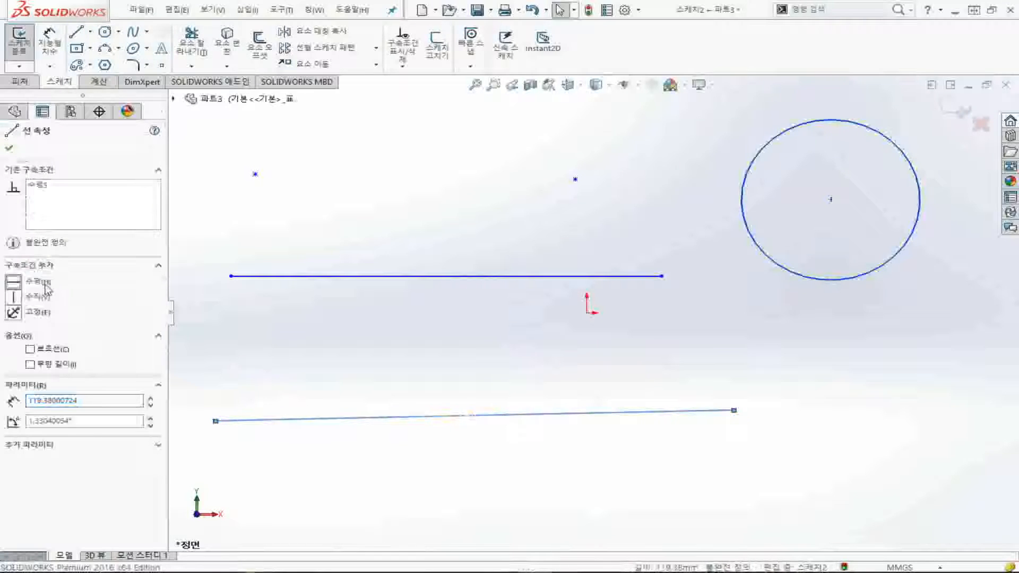
{"action": "left_click", "coordinate": [447, 203]}
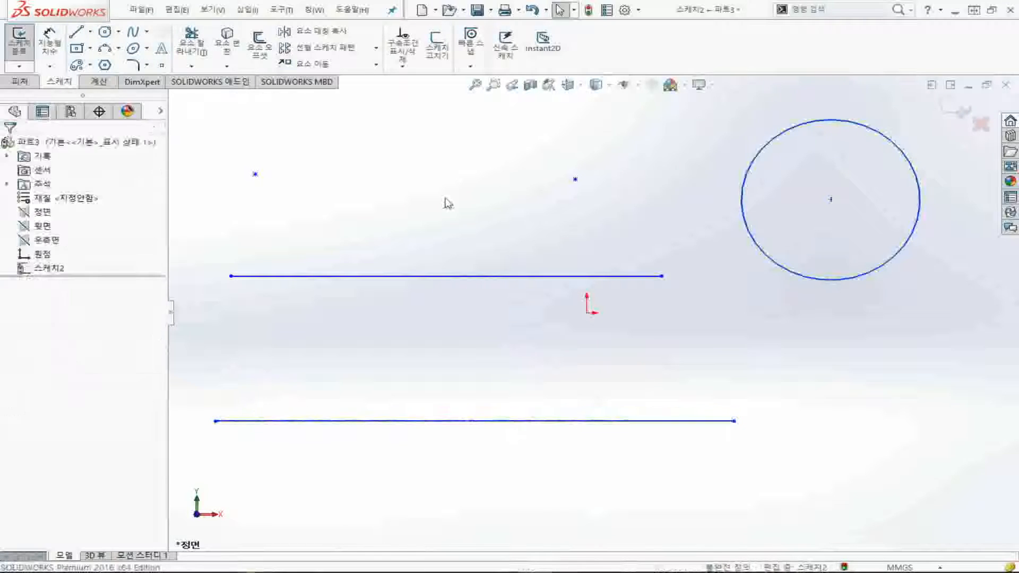
Dimension the horizontal distance between the two sketch points as 50 mm
{"action": "left_click", "coordinate": [50, 43]}
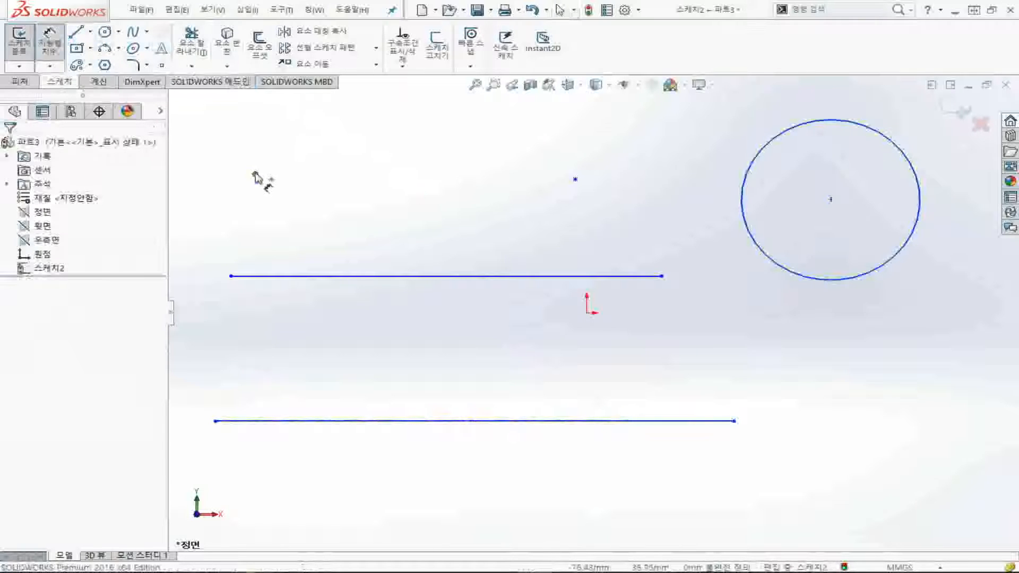
{"action": "left_click", "coordinate": [254, 174]}
{"action": "left_click", "coordinate": [575, 181]}
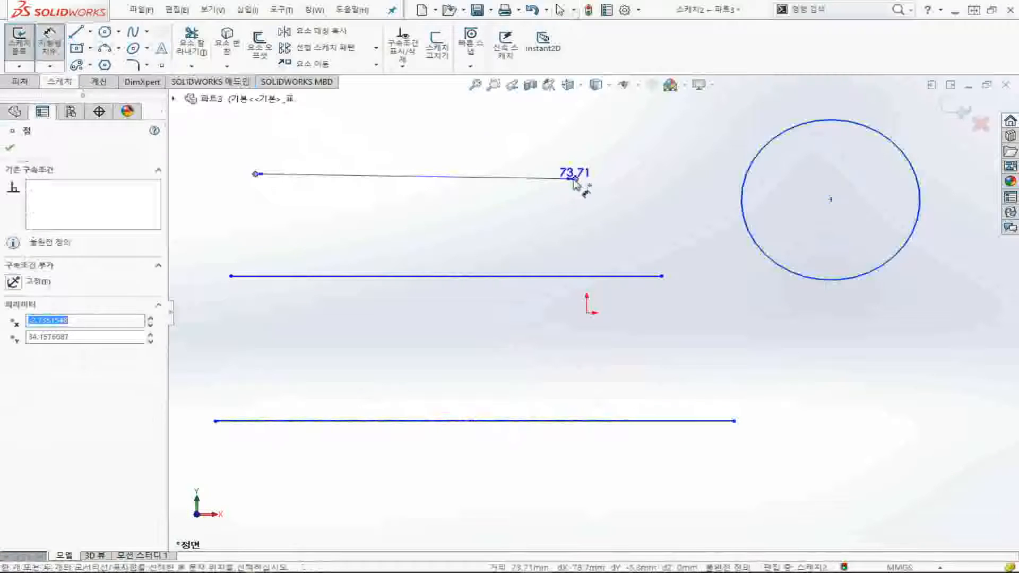
{"action": "left_click", "coordinate": [414, 155]}
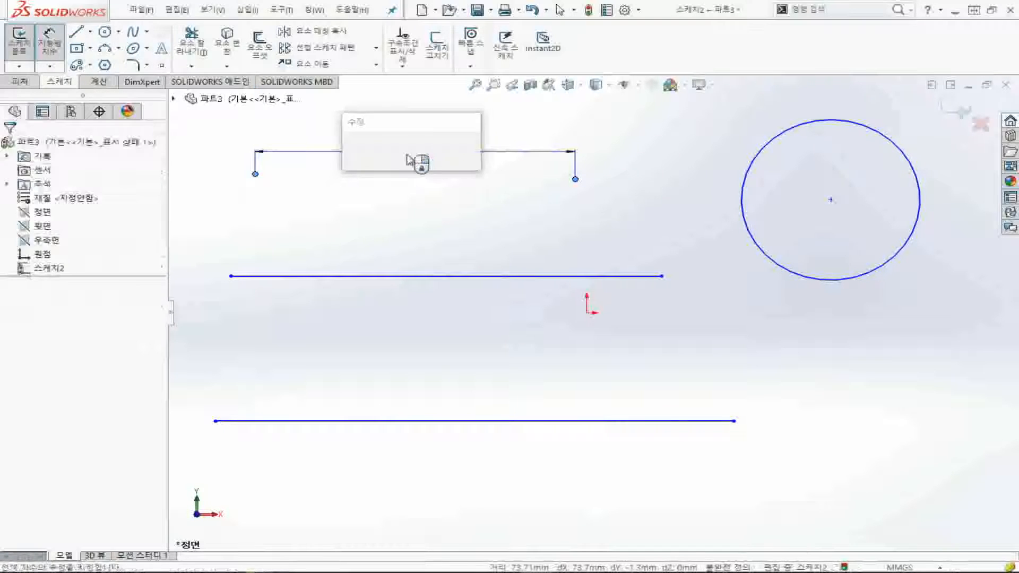
{"action": "type", "text": "50"}
{"action": "key", "text": "Return"}
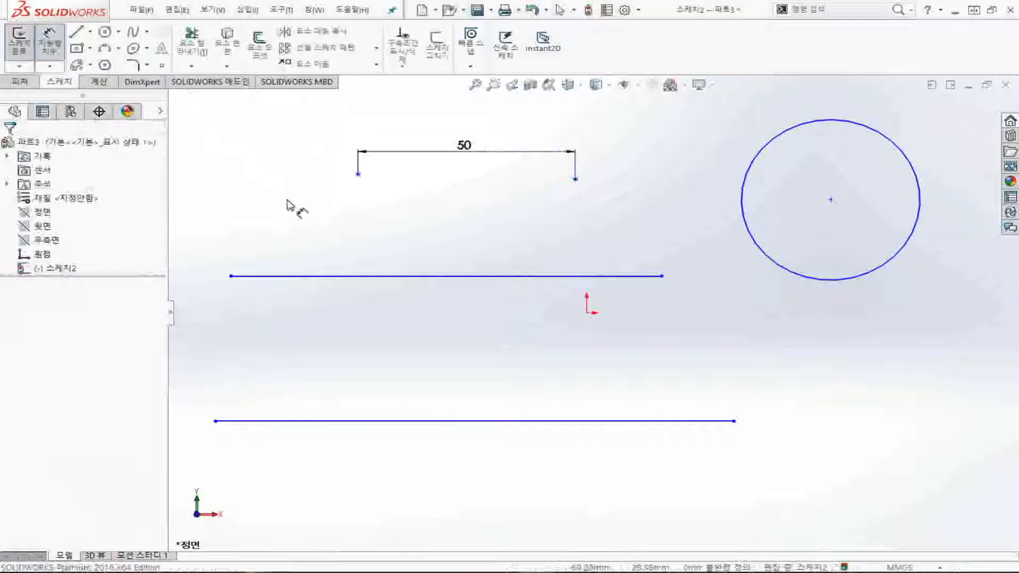
Dimension the horizontal line just above the origin by selecting the line itself, with a length of 80 mm
{"action": "left_click", "coordinate": [356, 276]}
{"action": "left_click", "coordinate": [423, 260]}
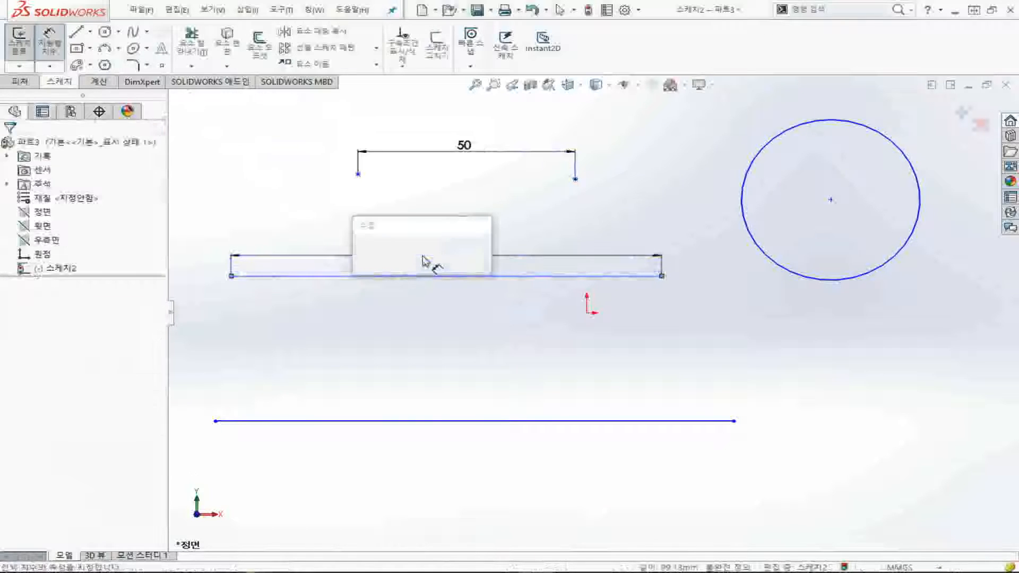
{"action": "type", "text": "80"}
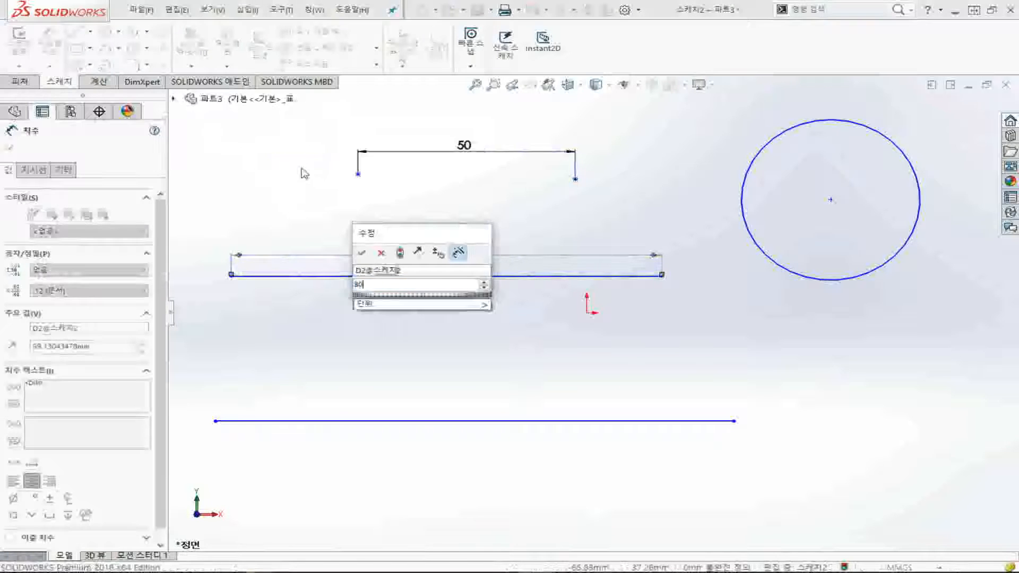
{"action": "key", "text": "Return"}
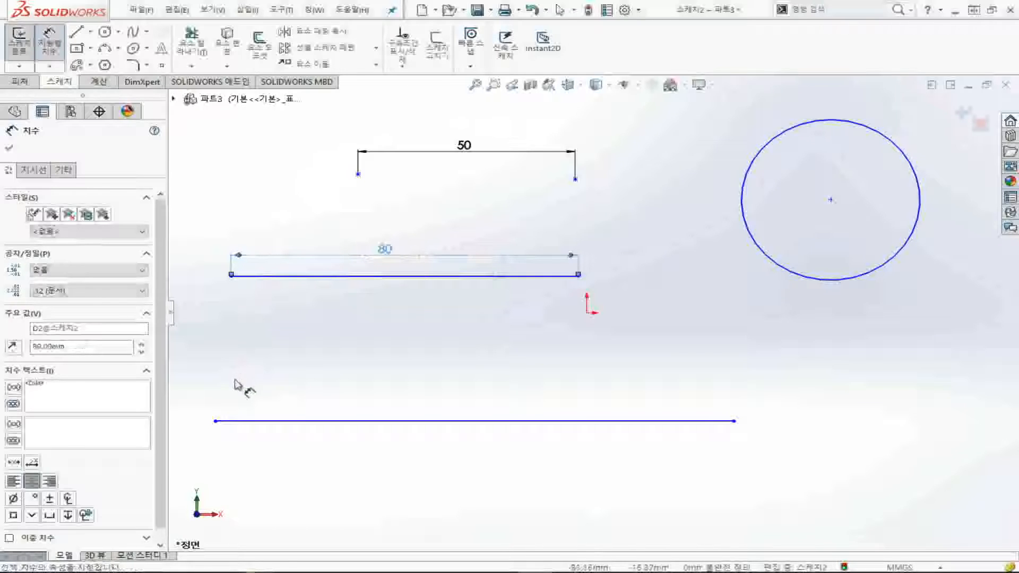
Dimension the horizontal line below the origin between its two endpoints, with a length of 80 mm
{"action": "left_click", "coordinate": [216, 421]}
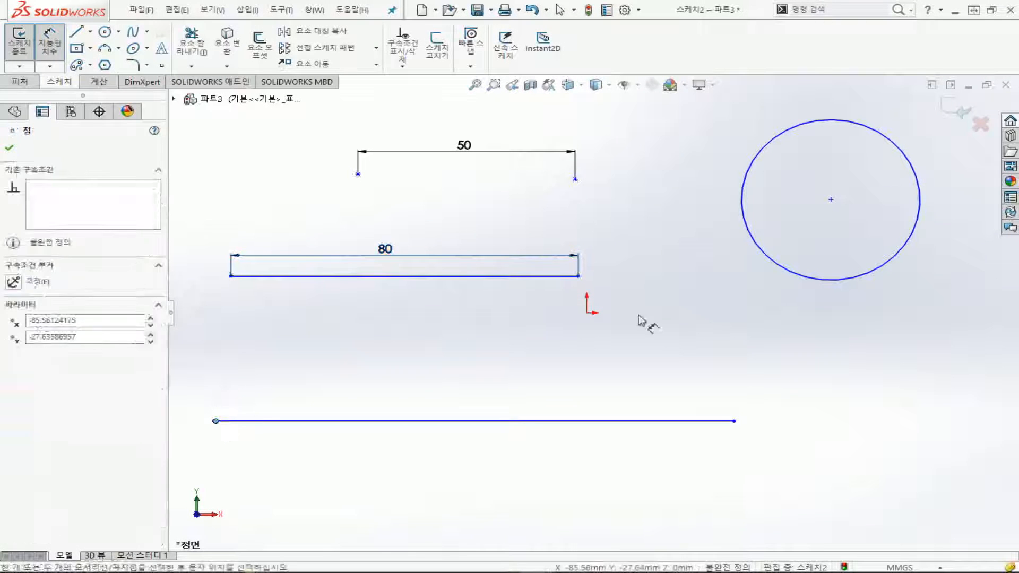
{"action": "left_click", "coordinate": [734, 421]}
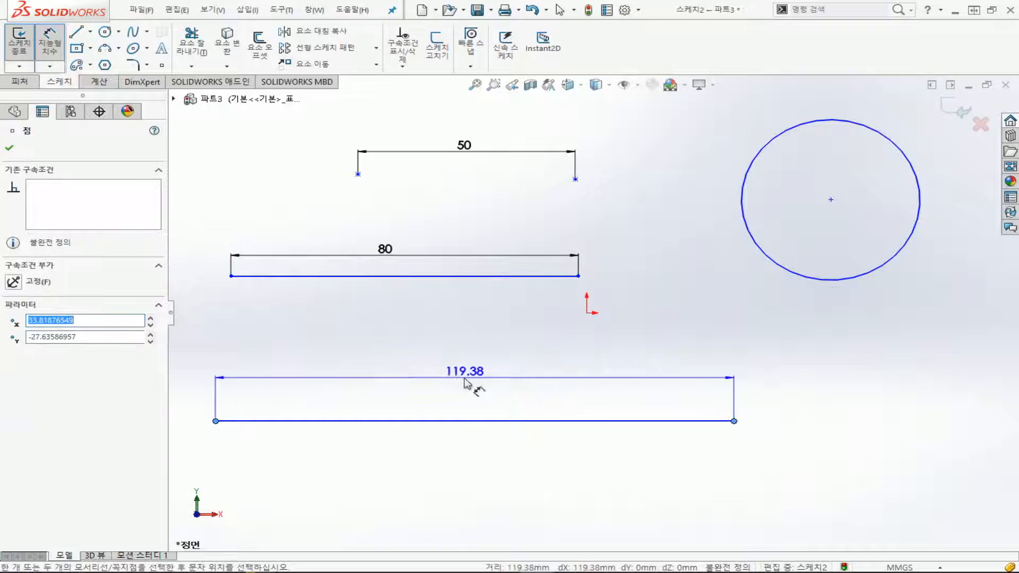
{"action": "left_click", "coordinate": [387, 373]}
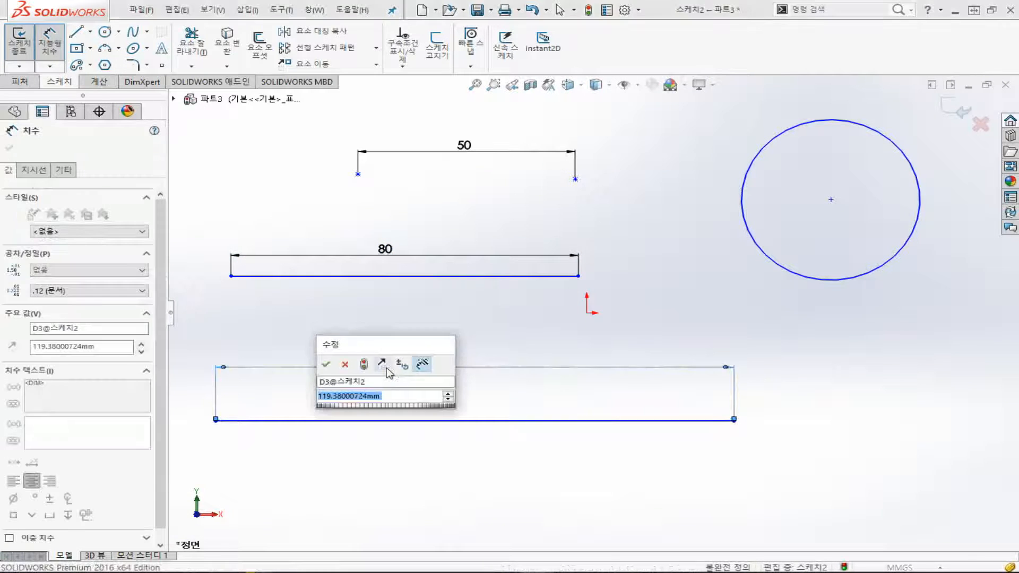
{"action": "type", "text": "80"}
{"action": "key", "text": "Return"}
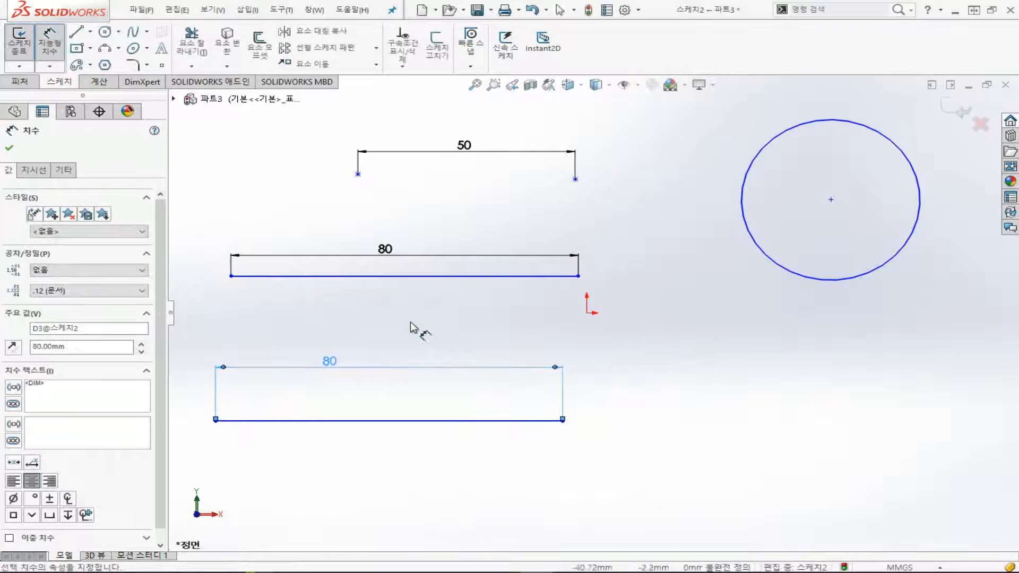
{"action": "left_click", "coordinate": [419, 324]}
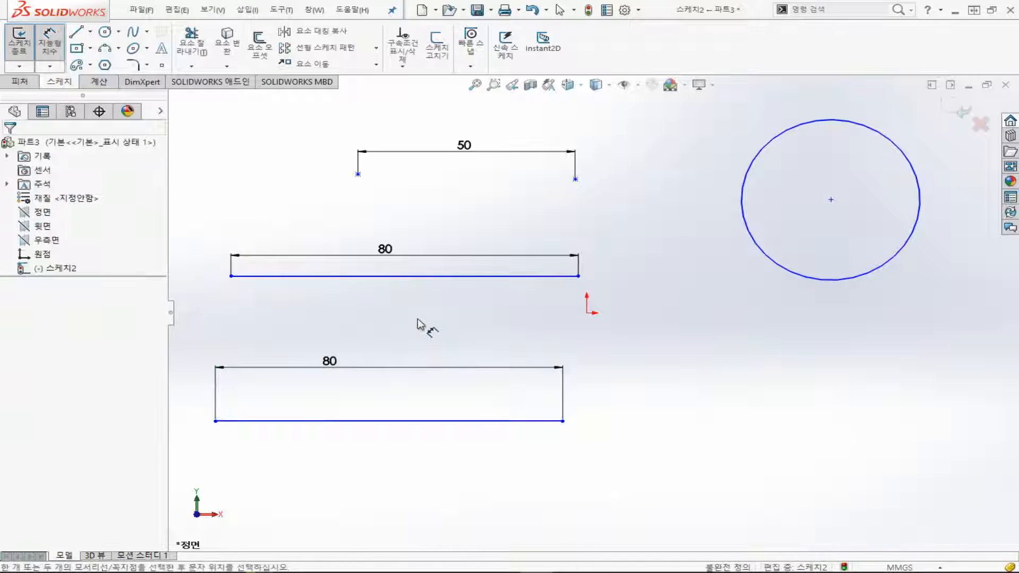
Dimension the circle's diameter as 50 mm, placing the dimension below the circle
{"action": "left_click", "coordinate": [783, 272]}
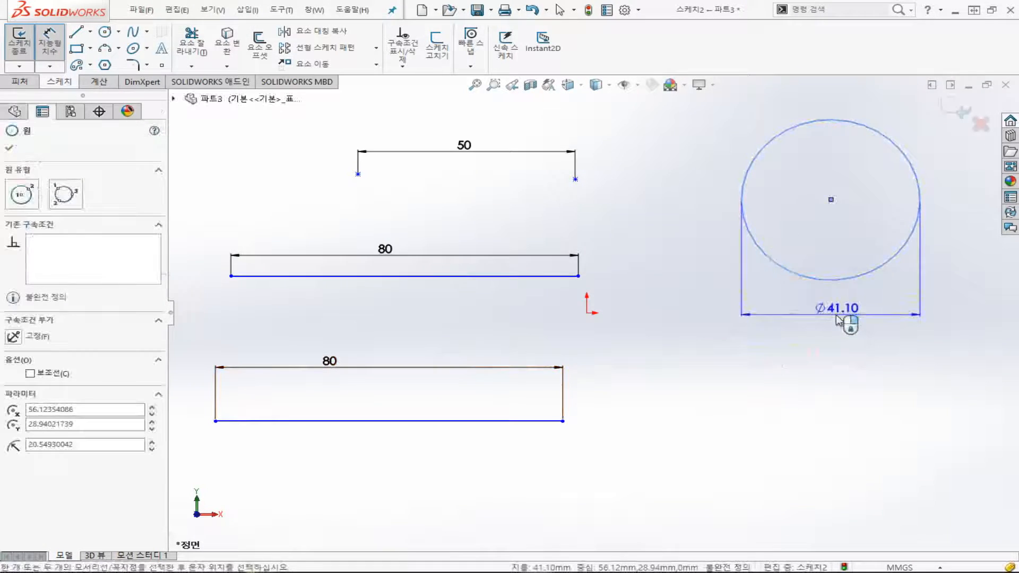
{"action": "left_click", "coordinate": [847, 316]}
{"action": "type", "text": "50"}
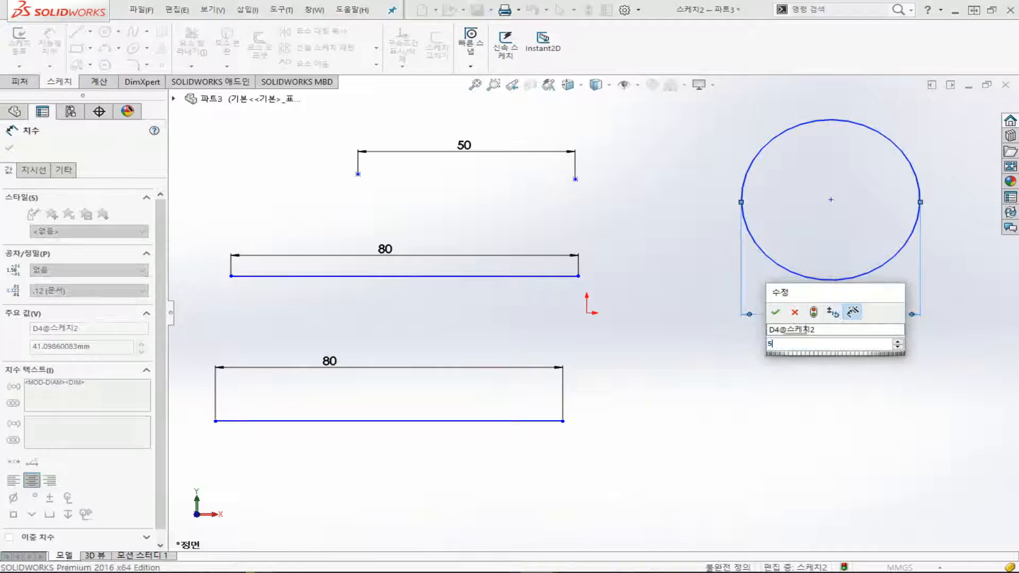
{"action": "key", "text": "Return"}
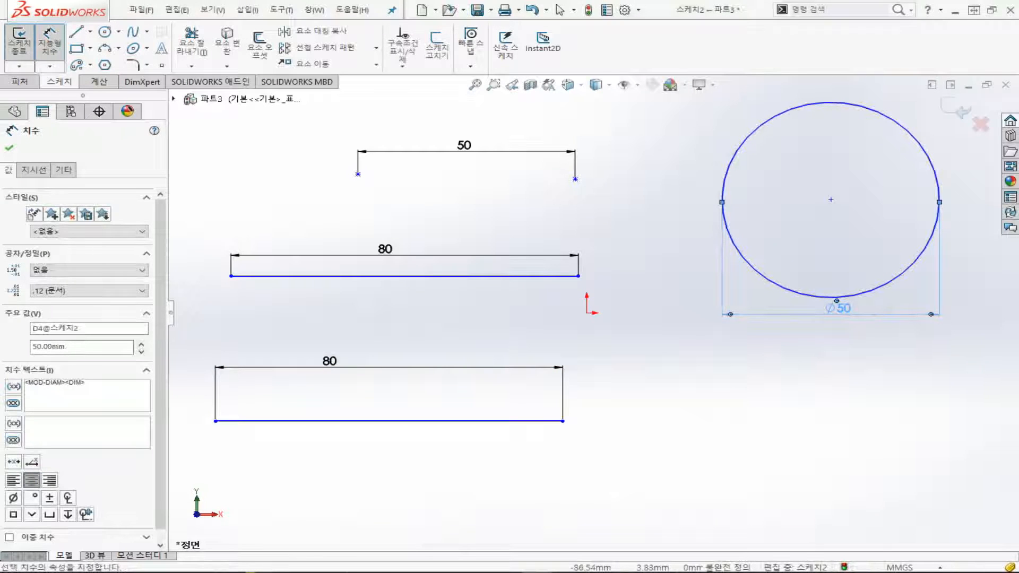
Sketch a diagonal line about 113 mm long at about 48°, crossing both horizontal lines and rising to the upper right
{"action": "left_click", "coordinate": [74, 35]}
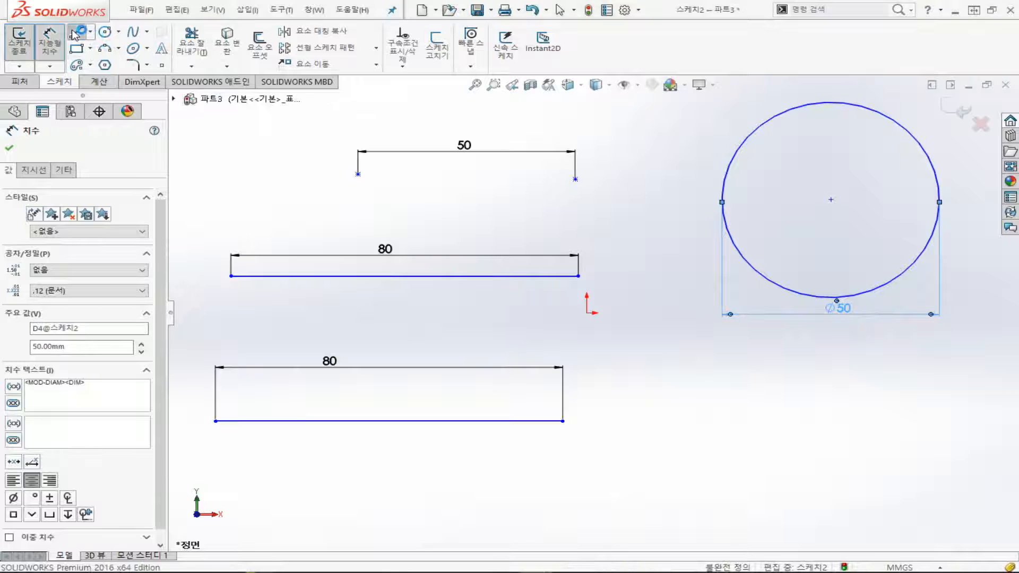
{"action": "left_click", "coordinate": [281, 461]}
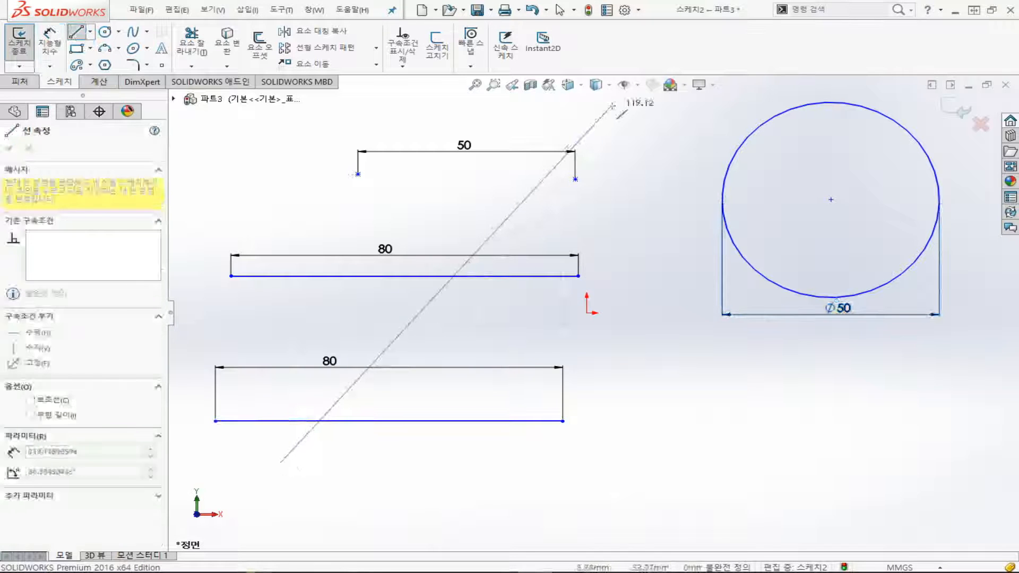
{"action": "left_click", "coordinate": [609, 135]}
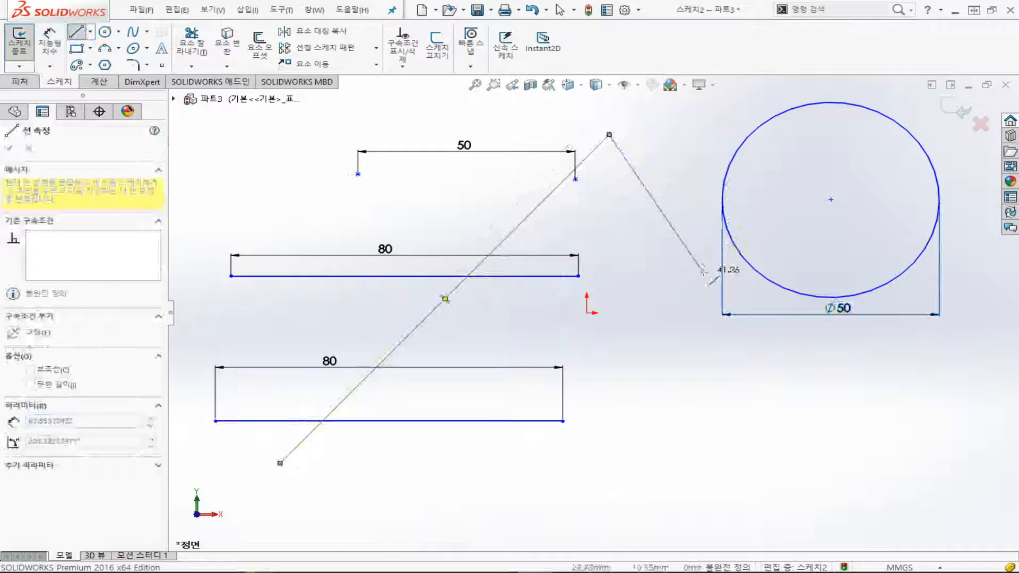
{"action": "key", "text": "Escape"}
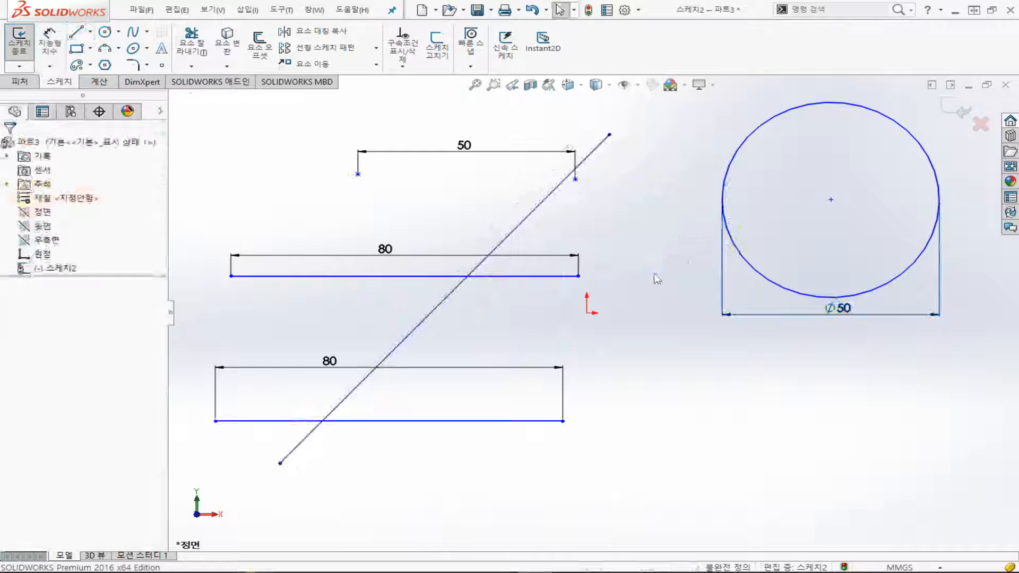
Dimension the angle between the upper horizontal line and the diagonal line as 60°
{"action": "left_click", "coordinate": [51, 47]}
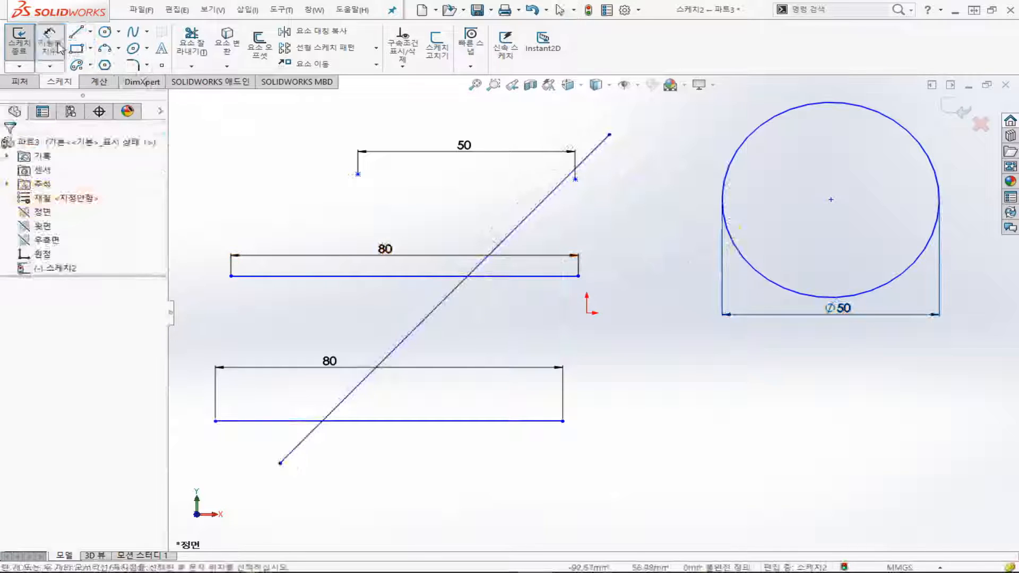
{"action": "left_click", "coordinate": [385, 276]}
{"action": "left_click", "coordinate": [534, 210]}
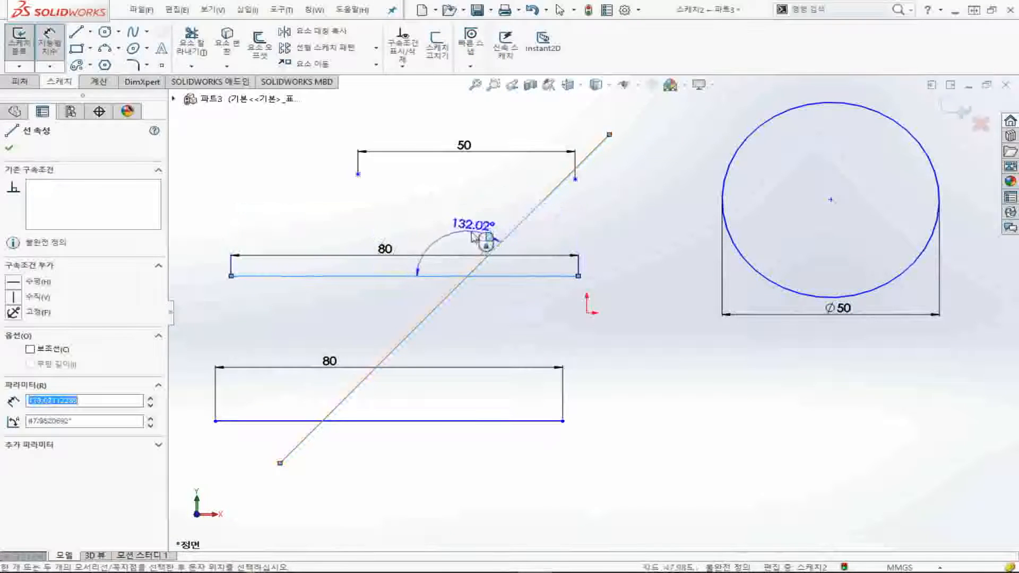
{"action": "left_click", "coordinate": [447, 249]}
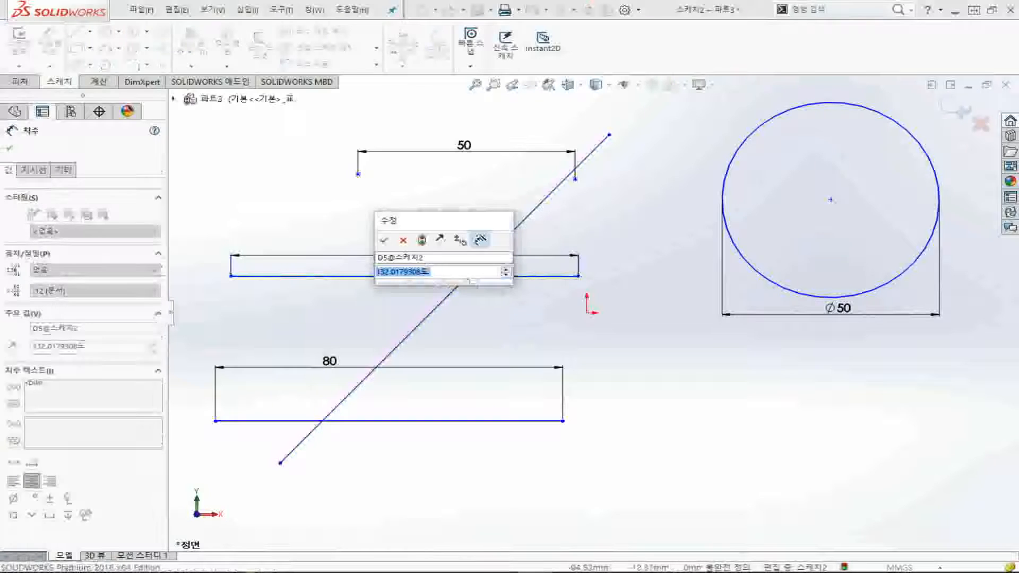
{"action": "type", "text": "60"}
{"action": "key", "text": "Return"}
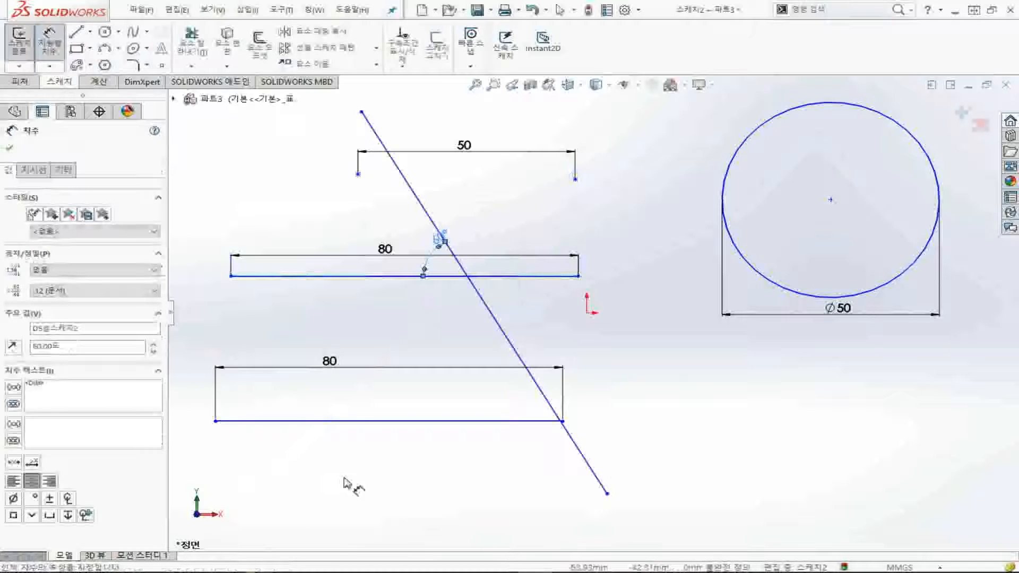
{"action": "left_click", "coordinate": [699, 402]}
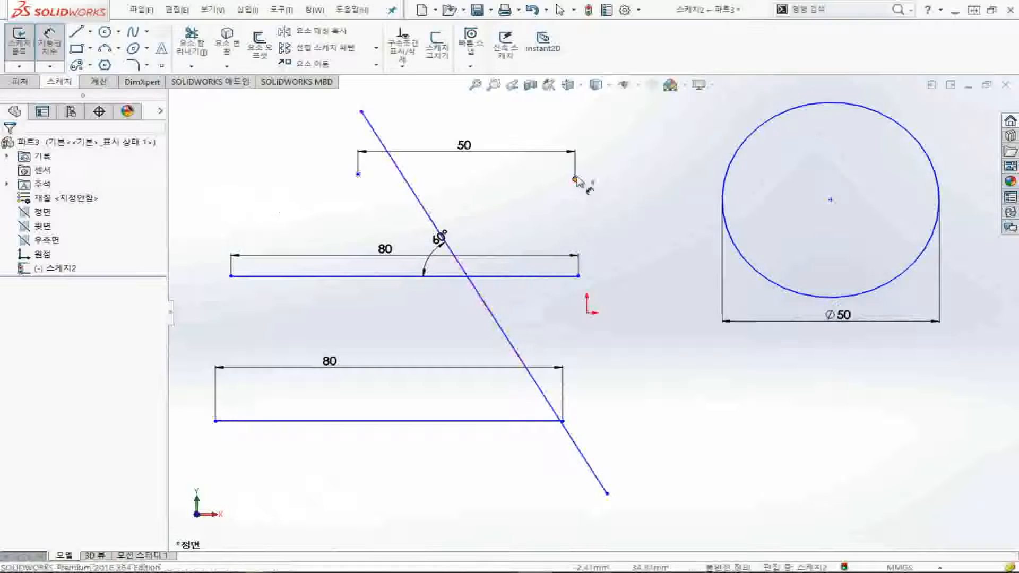
Dimension the perpendicular distance from the right-hand sketch point to the diagonal line as 30 mm
{"action": "left_click", "coordinate": [575, 180]}
{"action": "left_click", "coordinate": [425, 209]}
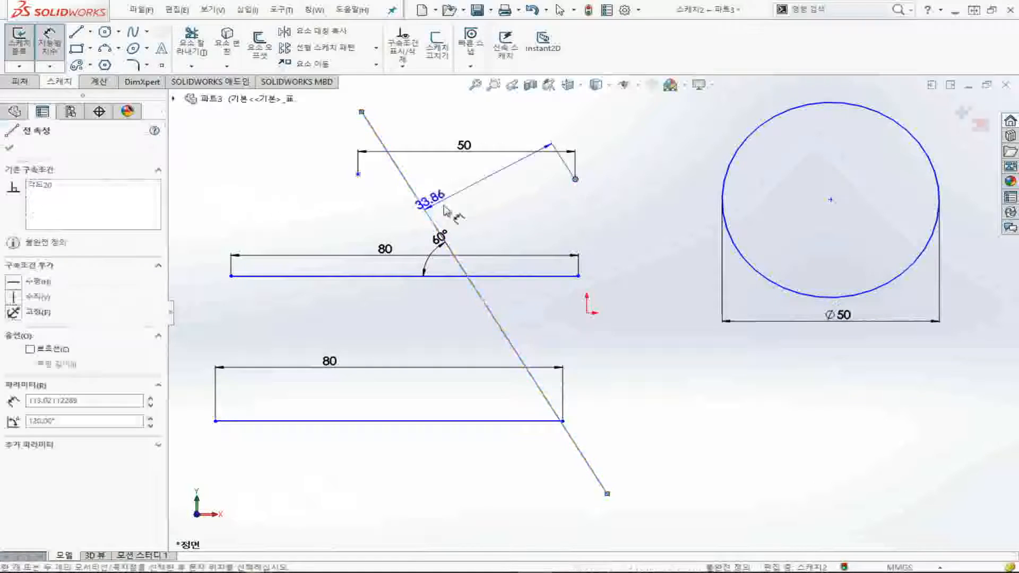
{"action": "left_click", "coordinate": [531, 234]}
{"action": "type", "text": "30"}
{"action": "key", "text": "Return"}
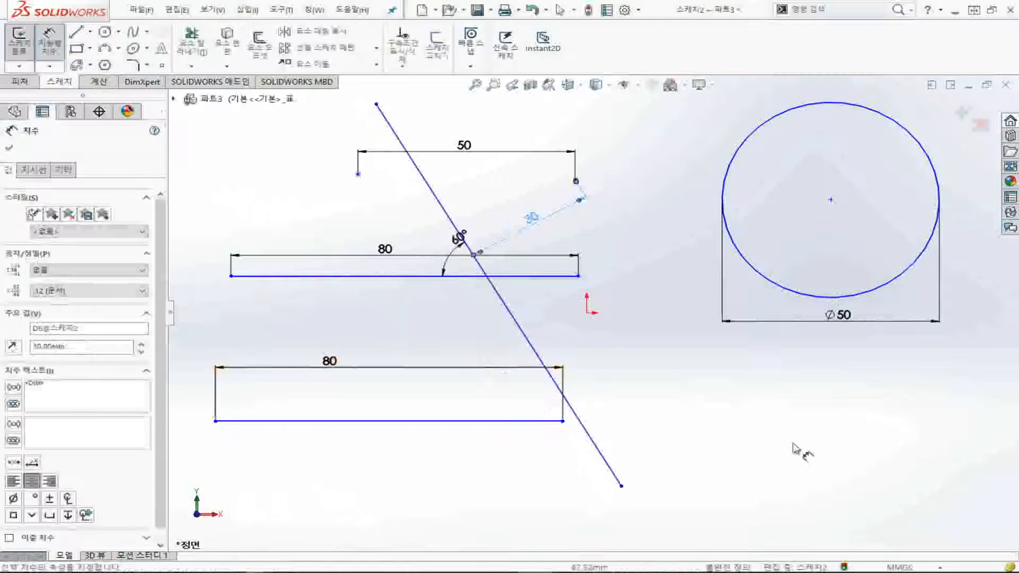
{"action": "key", "text": "Escape"}
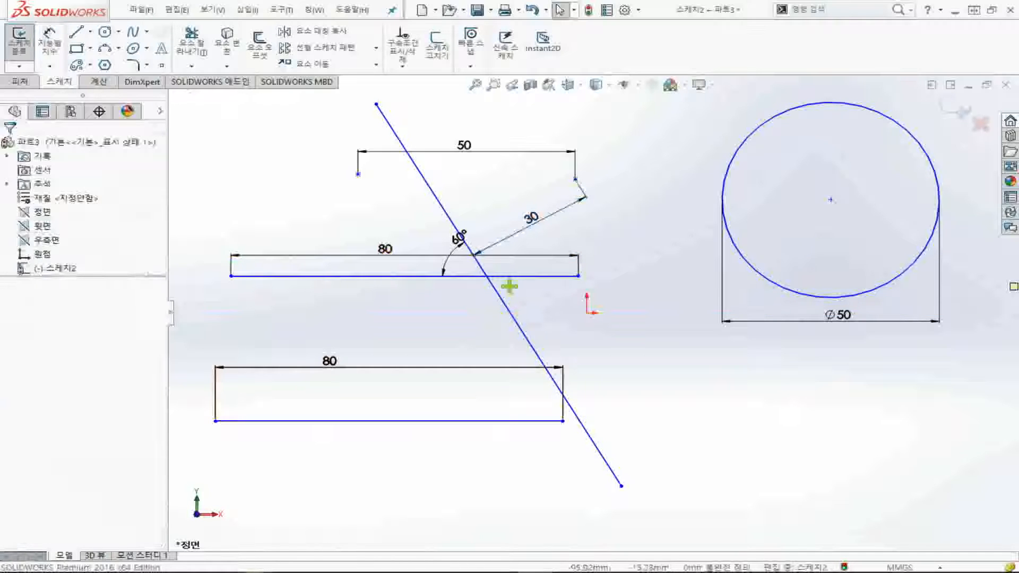
Sketch a second circle with a radius of about 21.7 mm to the right of the 50 mm circle, its centre level with the first
{"action": "key", "text": "ctrl+Right"}
{"action": "key", "text": "ctrl+Right"}
{"action": "key", "text": "ctrl+Left"}
{"action": "key", "text": "ctrl+Left"}
{"action": "key", "text": "ctrl+Left"}
{"action": "key", "text": "ctrl+Left"}
{"action": "key", "text": "ctrl+Left"}
{"action": "key", "text": "ctrl+Left"}
{"action": "key", "text": "ctrl+Left"}
{"action": "key", "text": "ctrl+Left"}
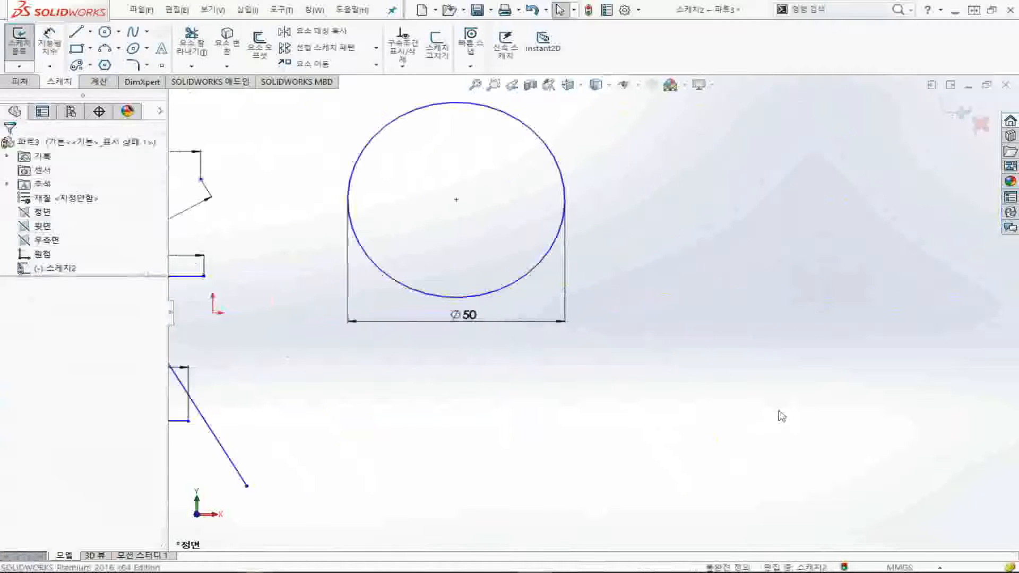
{"action": "key", "text": "ctrl+Left"}
{"action": "key", "text": "ctrl+Left"}
{"action": "key", "text": "ctrl+Left"}
{"action": "key", "text": "ctrl+Left"}
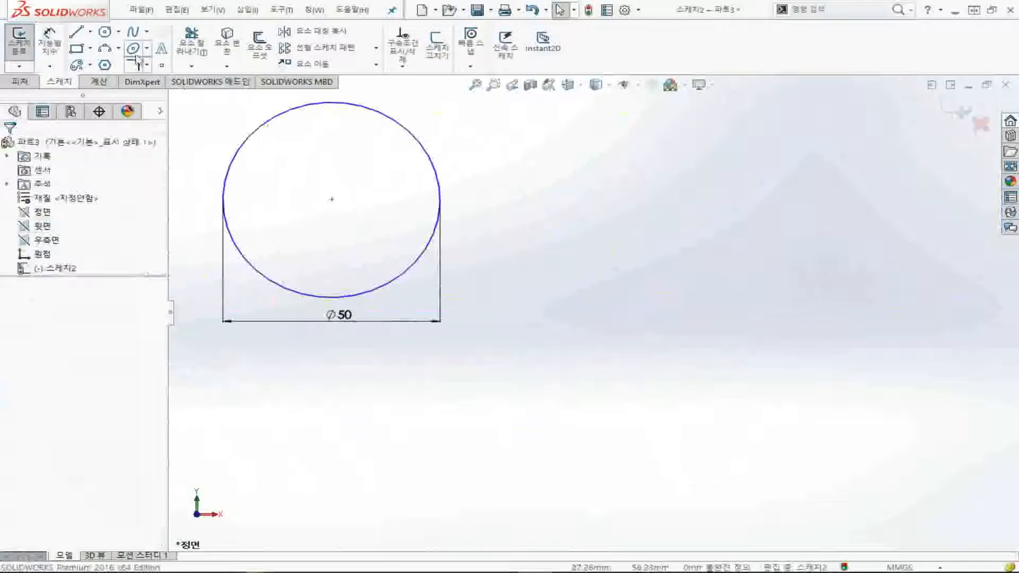
{"action": "left_click", "coordinate": [105, 31]}
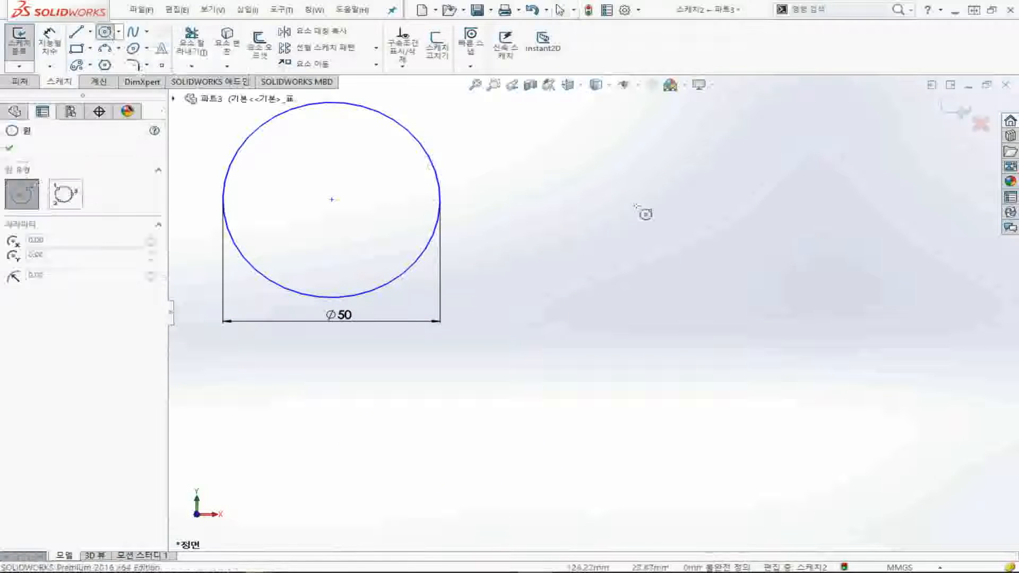
{"action": "left_click", "coordinate": [614, 199]}
{"action": "left_click", "coordinate": [683, 260]}
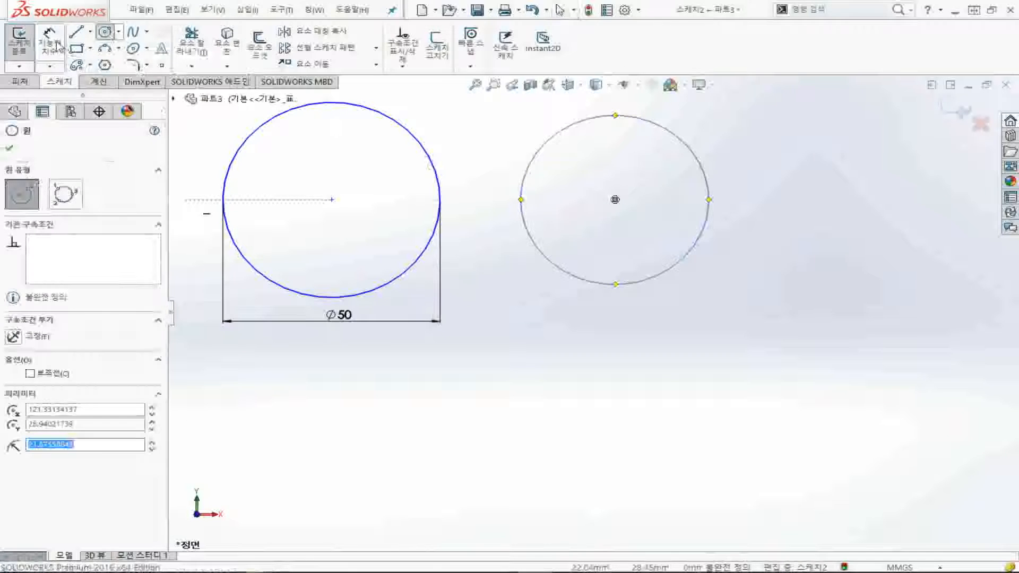
Dimension the diameter of the circle beside the 50 mm circle as 40 mm
{"action": "left_click", "coordinate": [54, 43]}
{"action": "left_click", "coordinate": [588, 287]}
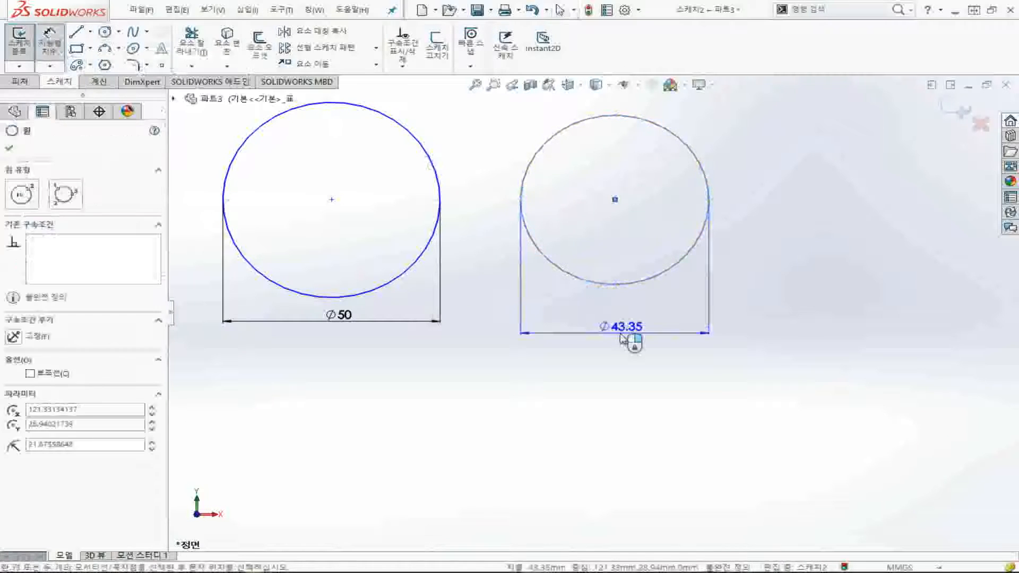
{"action": "left_click", "coordinate": [632, 341]}
{"action": "type", "text": "40"}
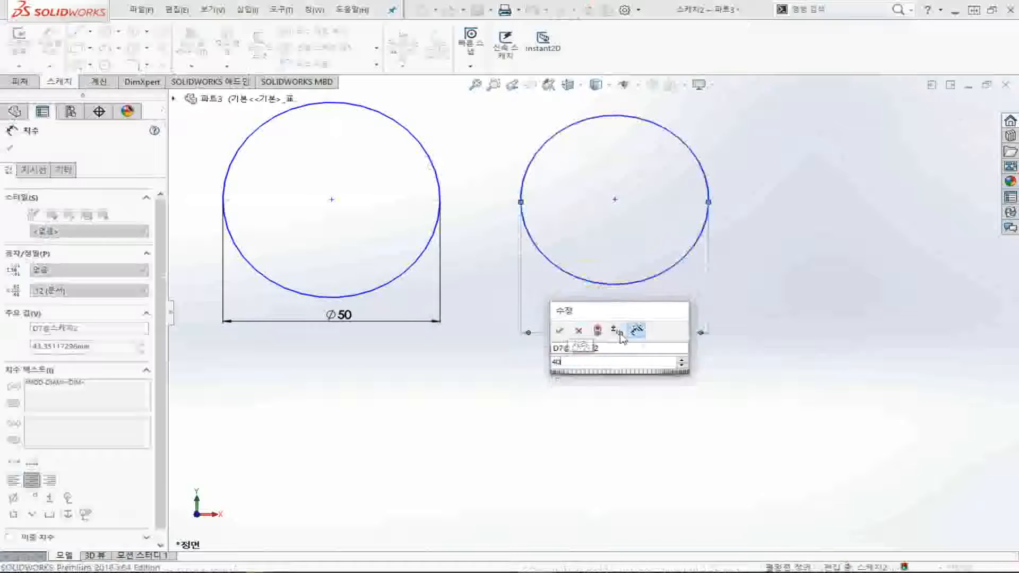
{"action": "key", "text": "Return"}
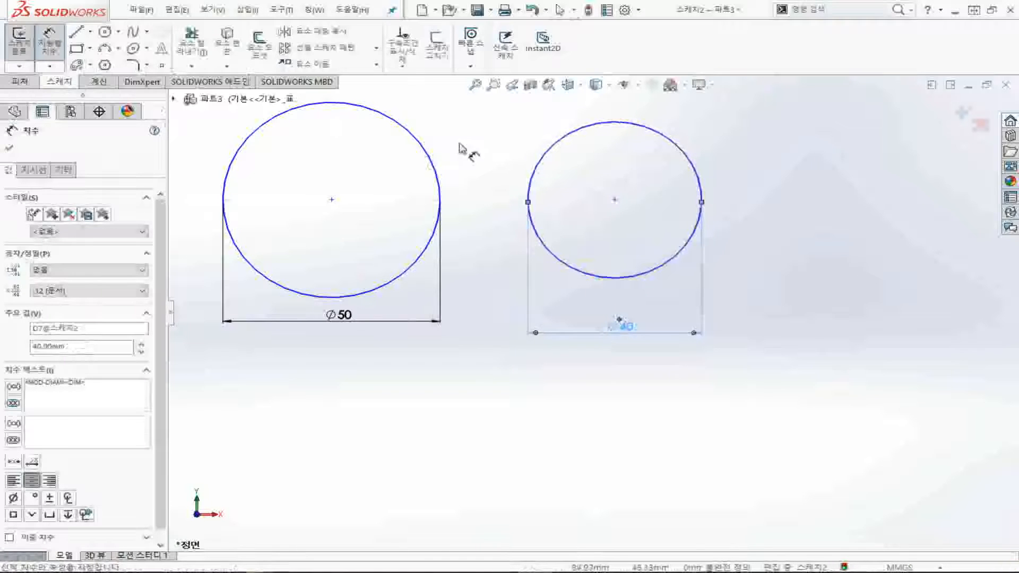
{"action": "key", "text": "Escape"}
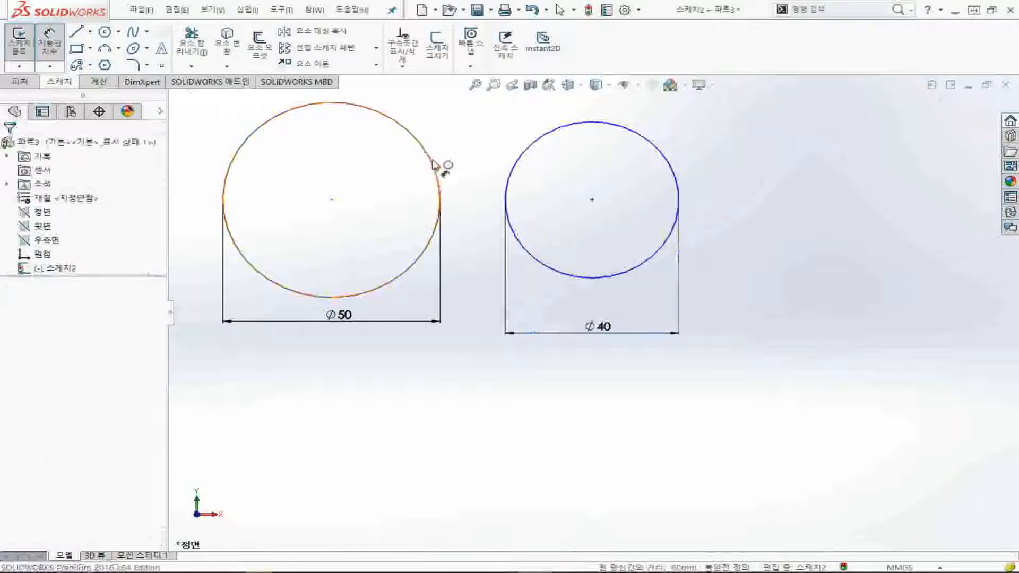
Dimension the centre-to-centre distance between the 50 mm and 40 mm circles as 60 mm
{"action": "left_click", "coordinate": [432, 165]}
{"action": "left_click", "coordinate": [508, 166]}
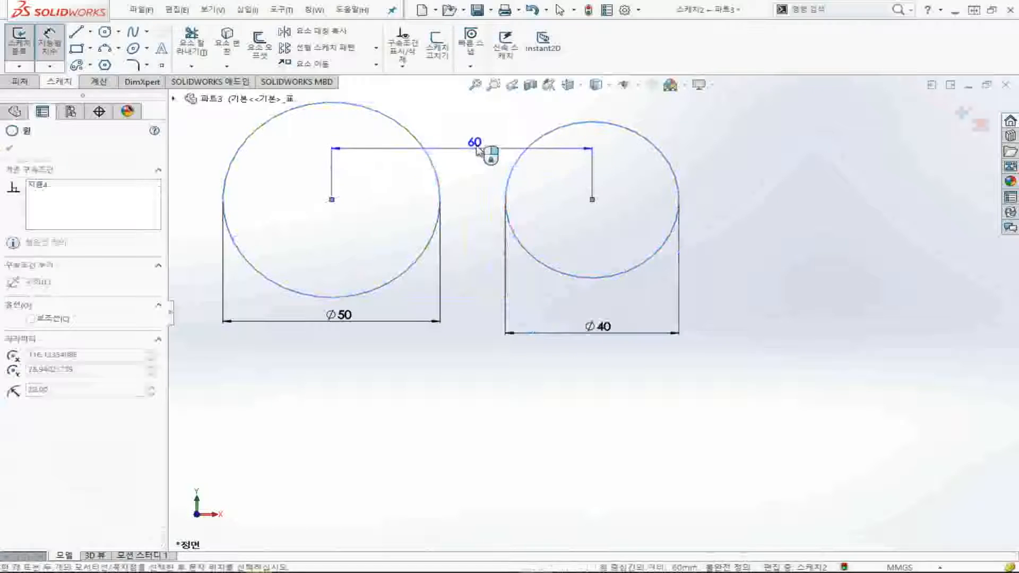
{"action": "left_click", "coordinate": [484, 137]}
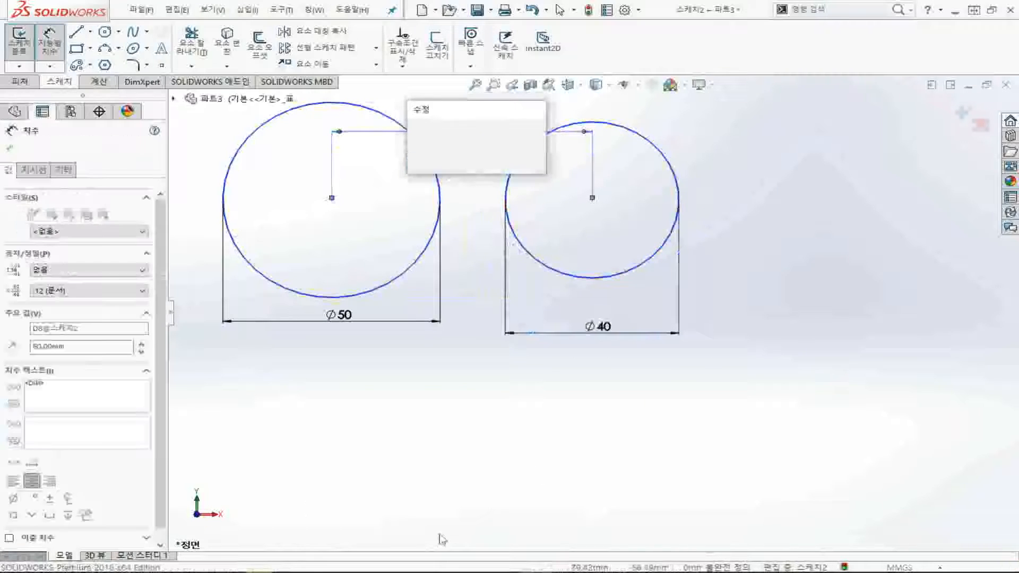
{"action": "key", "text": "Return"}
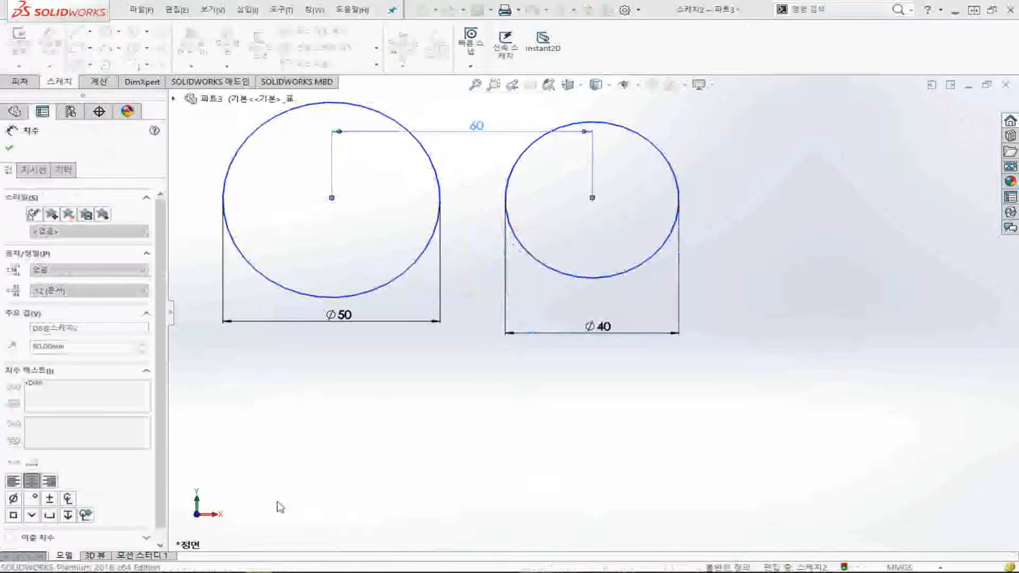
{"action": "left_click", "coordinate": [48, 37]}
Sketch a third circle with a radius of about 21.9 mm directly below the 50 mm circle
{"action": "left_click", "coordinate": [104, 34]}
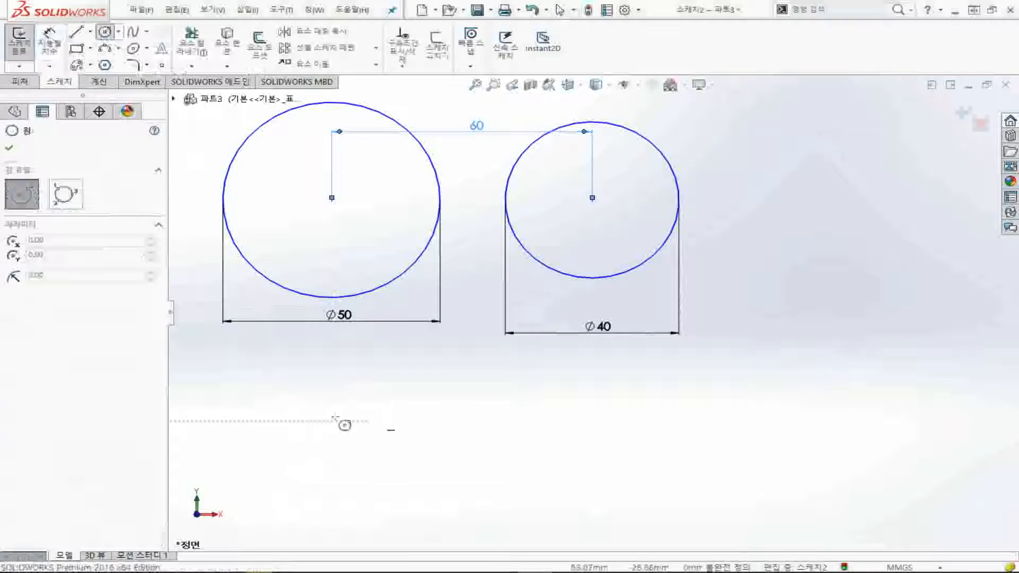
{"action": "left_click", "coordinate": [348, 388]}
{"action": "left_click", "coordinate": [430, 437]}
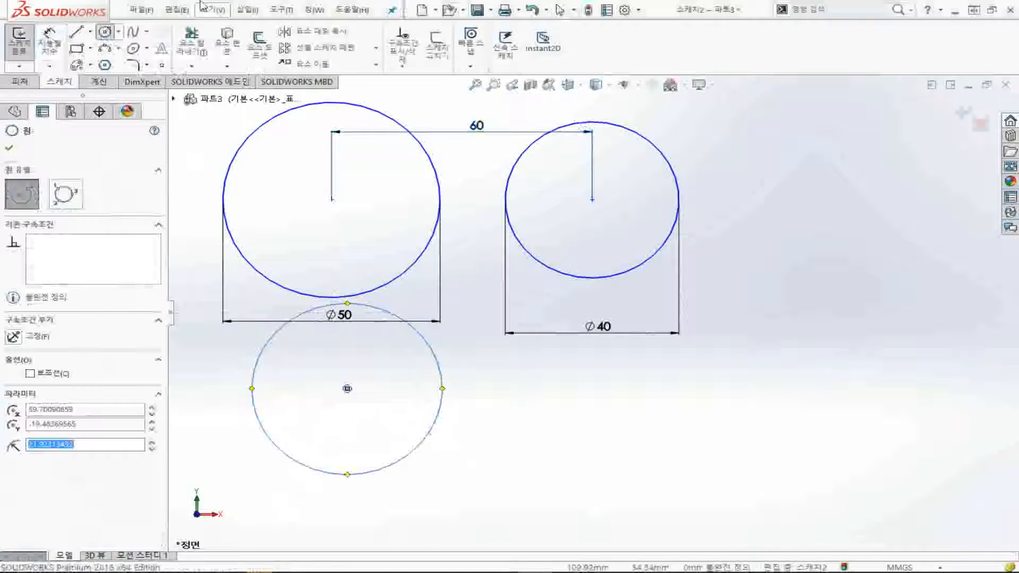
Dimension the diameter of the circle below the 50 mm circle as 30 mm
{"action": "left_click", "coordinate": [49, 40]}
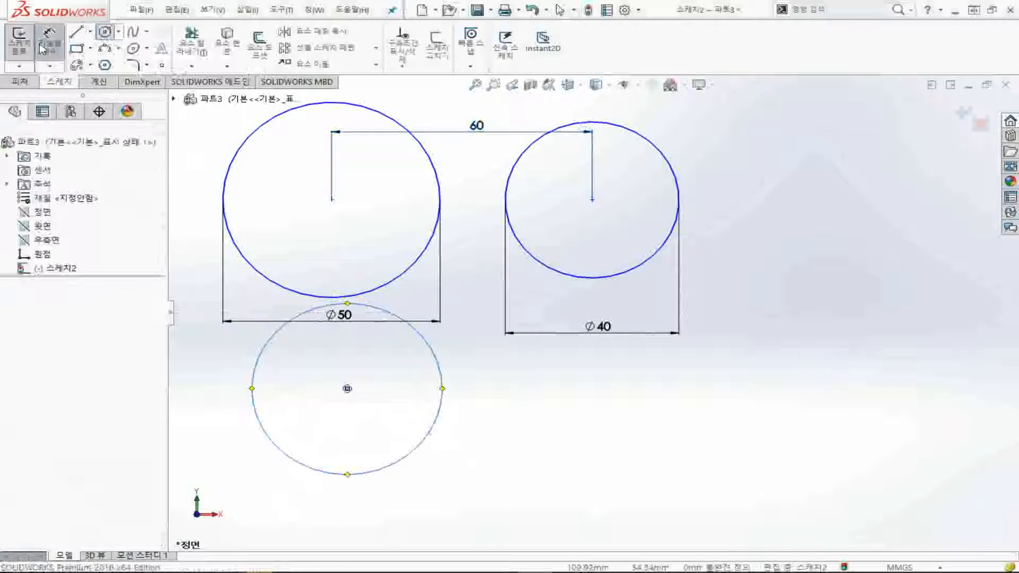
{"action": "left_click", "coordinate": [445, 393]}
{"action": "left_click", "coordinate": [522, 409]}
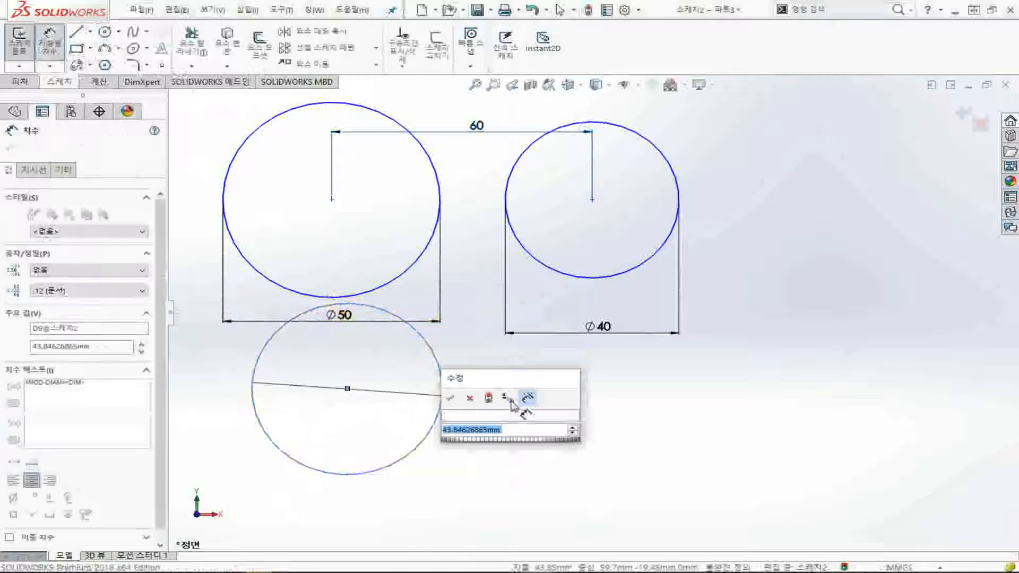
{"action": "type", "text": "3"}
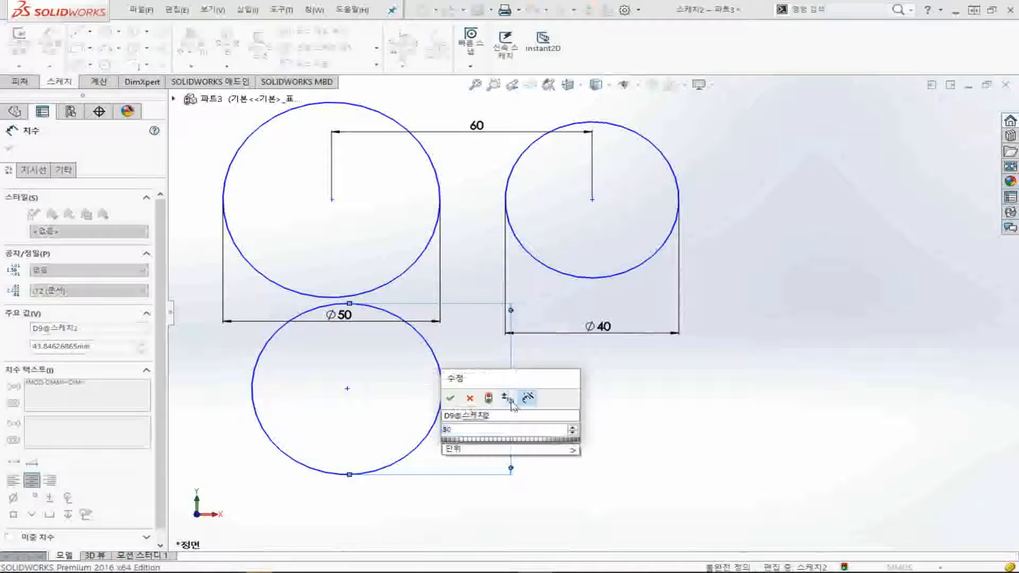
{"action": "type", "text": "0"}
{"action": "key", "text": "Return"}
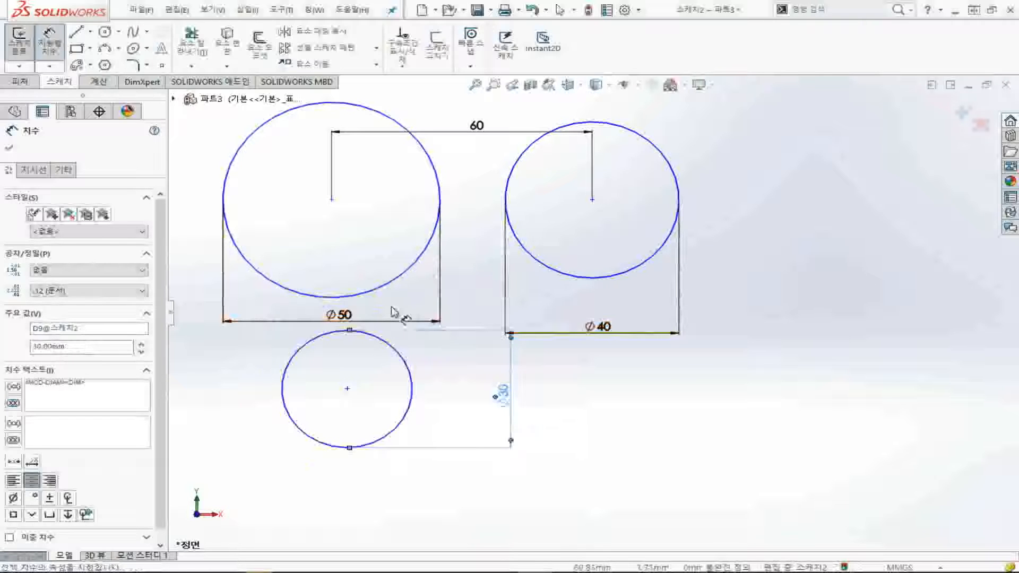
Dimension the gap between the nearest edges of the 50 mm circle and the 30 mm circle as 10 mm
{"action": "left_click", "coordinate": [364, 293]}
{"action": "left_click", "coordinate": [372, 334]}
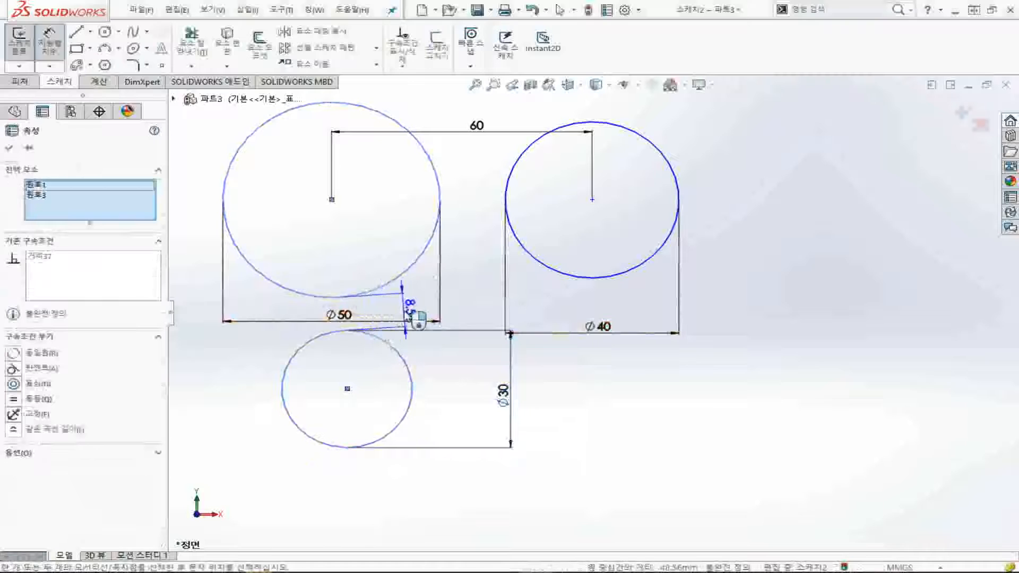
{"action": "left_click", "coordinate": [492, 308]}
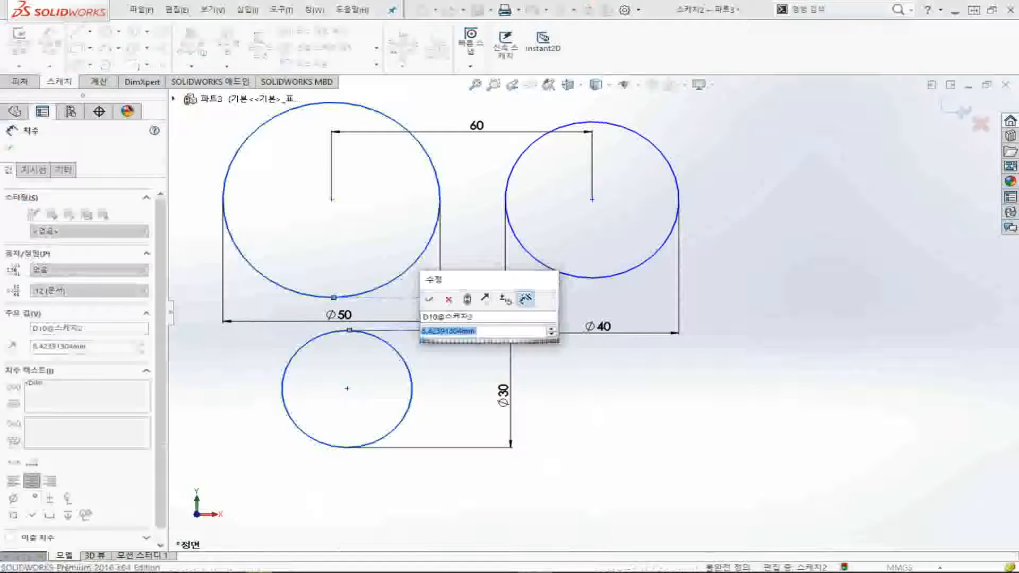
{"action": "type", "text": "10"}
{"action": "key", "text": "Return"}
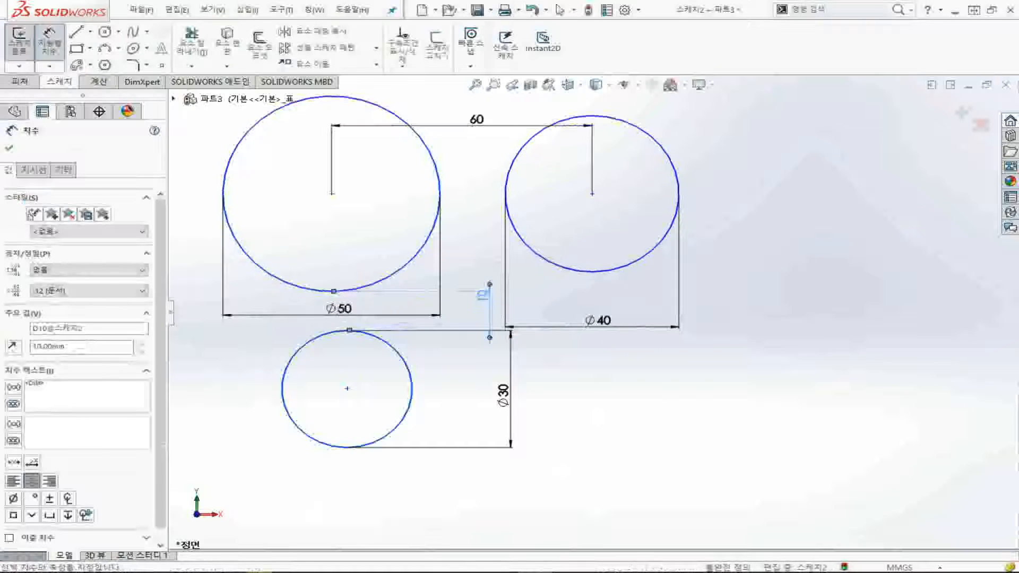
{"action": "left_click", "coordinate": [560, 10]}
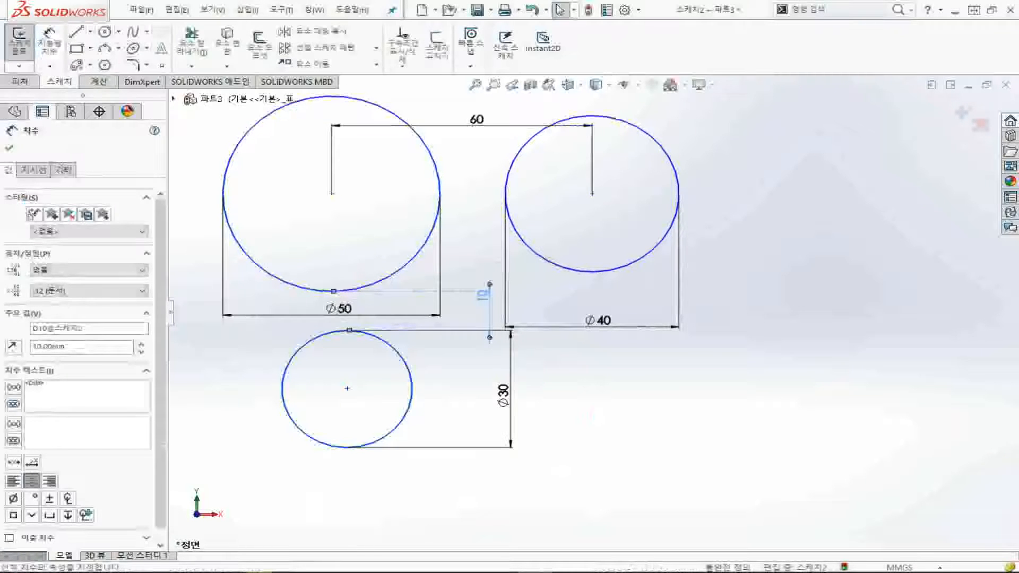
Sketch a wavy five-point spline about 166 mm long below and to the right of the 40 mm circle
{"action": "left_click", "coordinate": [567, 496]}
{"action": "left_click", "coordinate": [592, 358]}
{"action": "left_click", "coordinate": [683, 503]}
{"action": "left_click", "coordinate": [768, 364]}
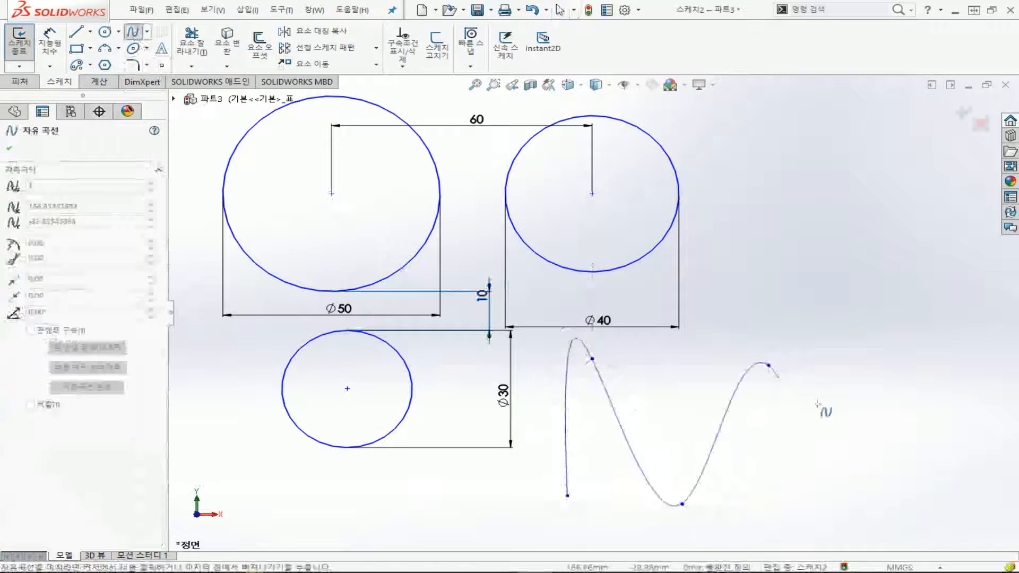
{"action": "double_click", "coordinate": [863, 444]}
{"action": "key", "text": "Escape"}
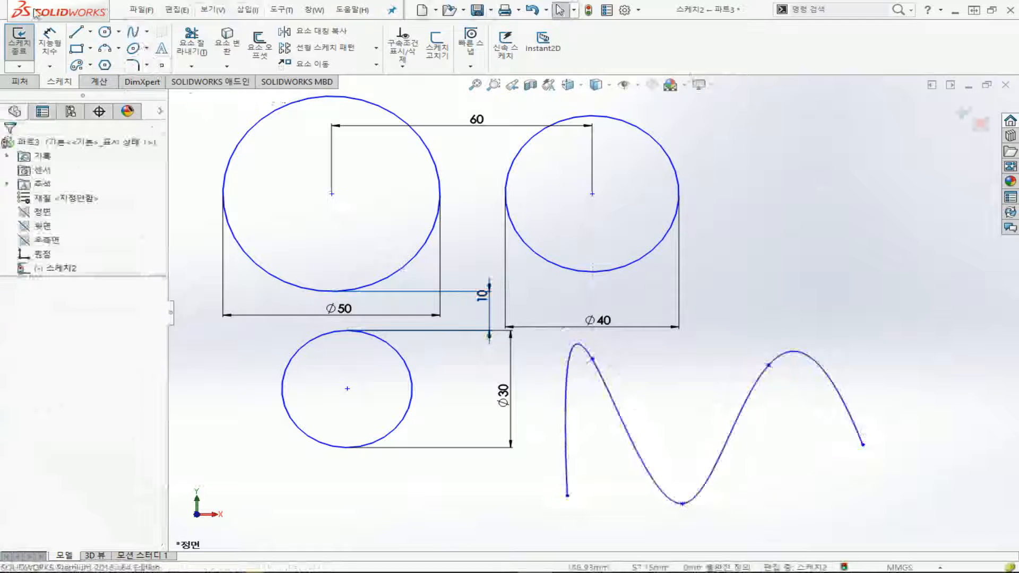
Dimension the spline's curve length as 160 mm
{"action": "left_click", "coordinate": [60, 50]}
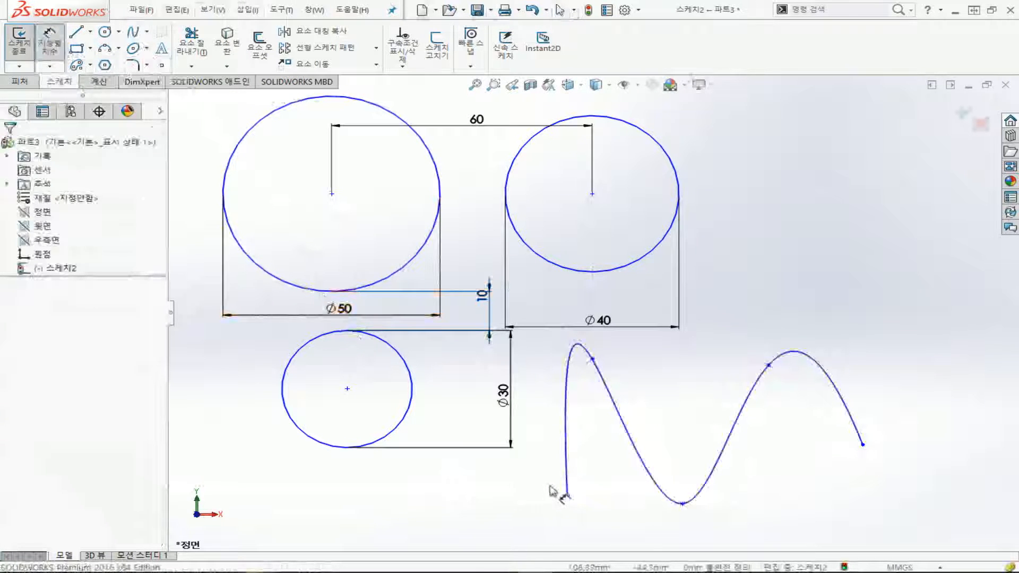
{"action": "left_click", "coordinate": [569, 483]}
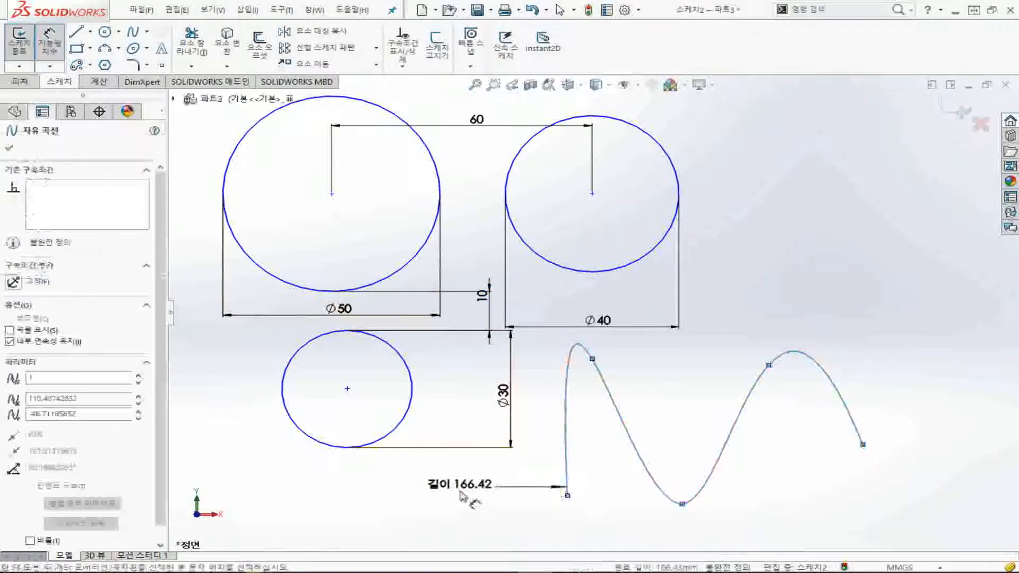
{"action": "left_click", "coordinate": [460, 480]}
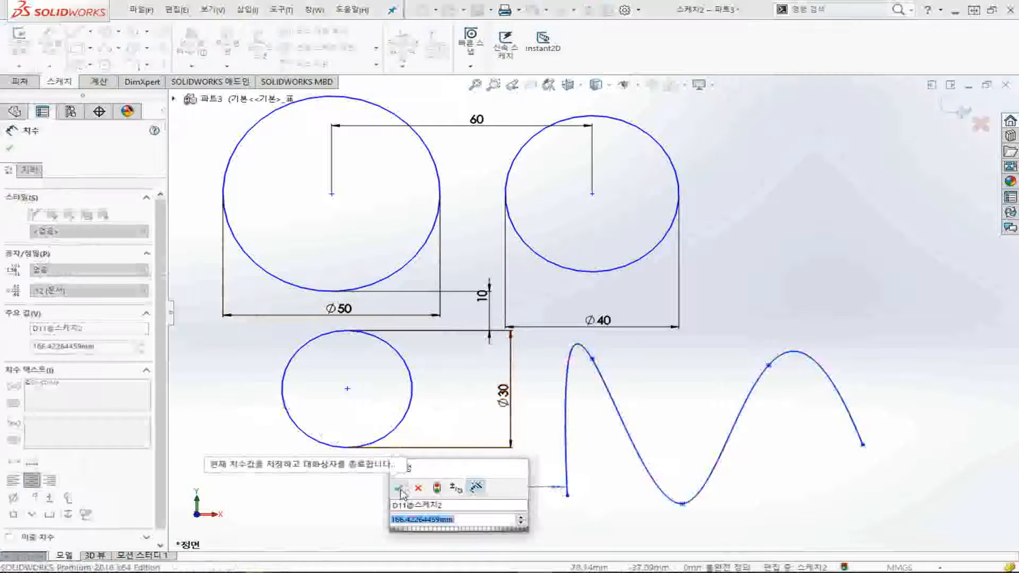
{"action": "type", "text": "160"}
{"action": "left_click", "coordinate": [399, 488]}
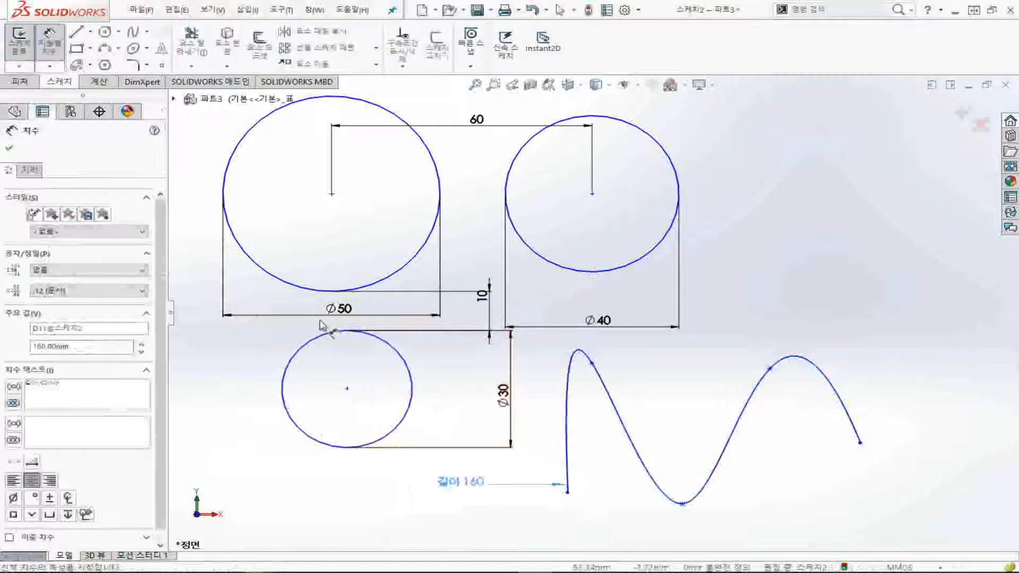
{"action": "left_click", "coordinate": [49, 34]}
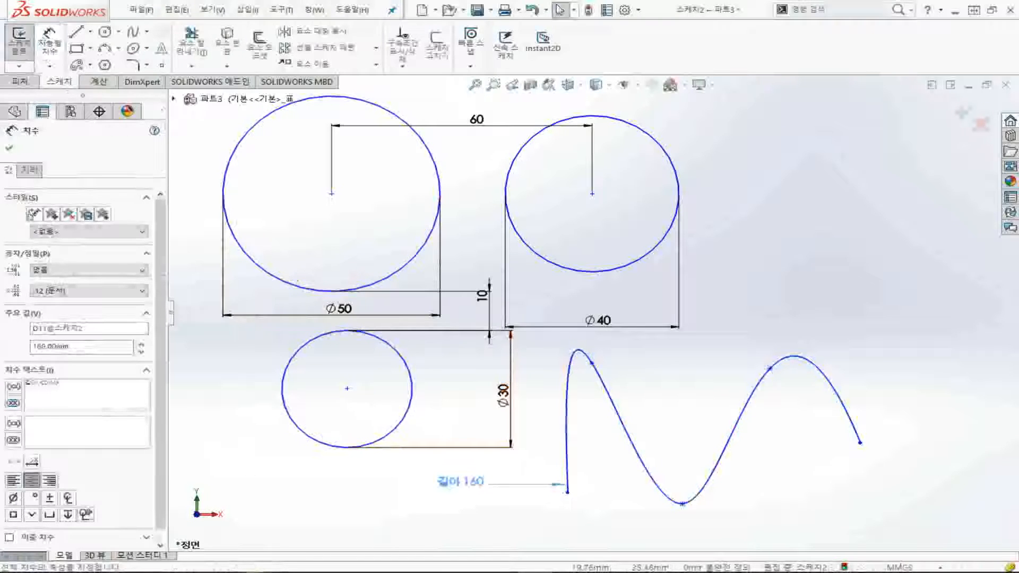
{"action": "key", "text": "Escape"}
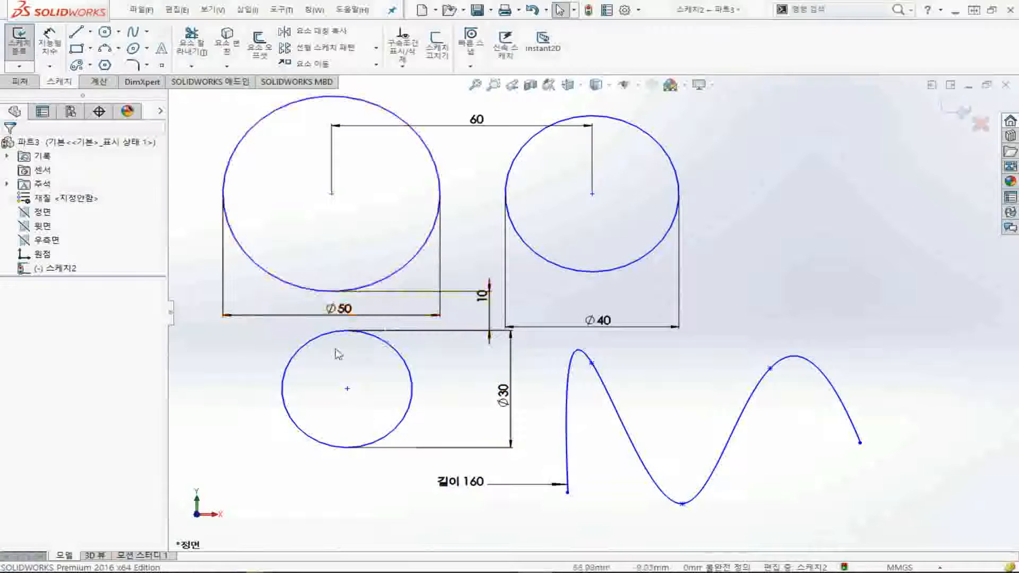
Move the pair of sketch points joined by the 50 mm dimension up and to the left
{"action": "scroll", "coordinate": [338, 355], "scroll_direction": "up", "scroll_amount": 5}
{"action": "scroll", "coordinate": [371, 326], "scroll_direction": "down", "scroll_amount": 3}
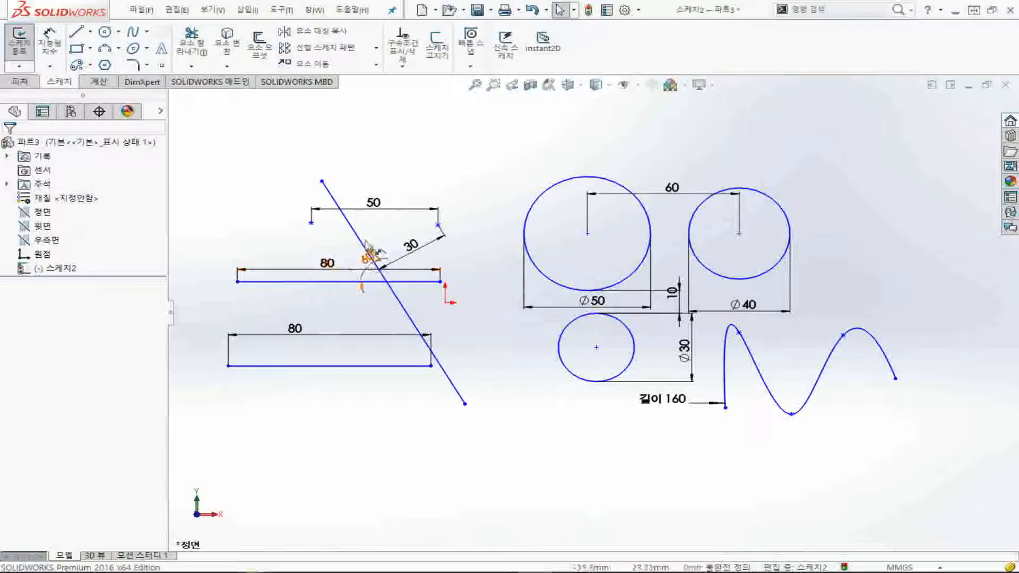
{"action": "left_click_drag", "start_coordinate": [312, 224], "coordinate": [313, 175]}
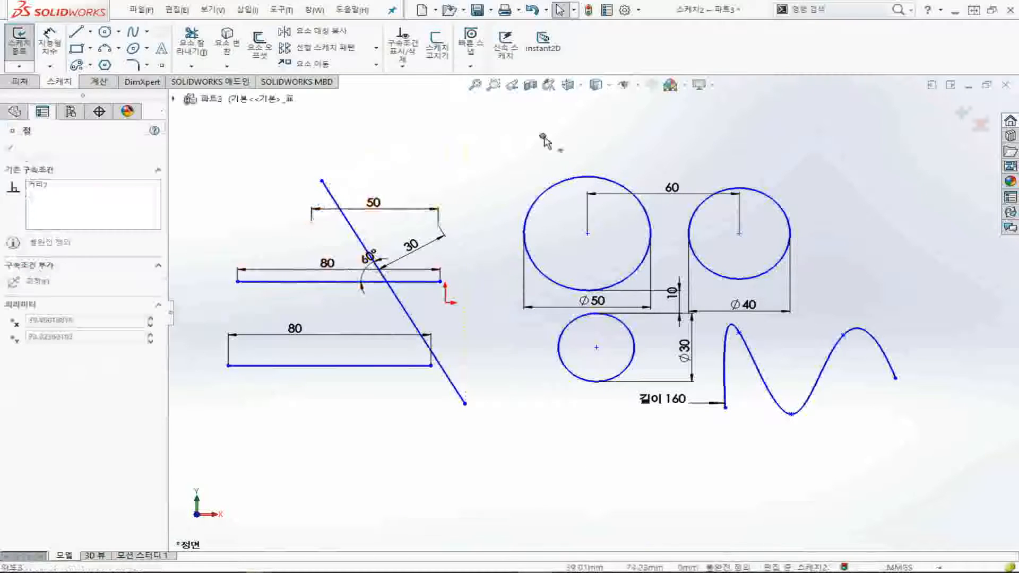
{"action": "mouse_move", "coordinate": [269, 204]}
{"action": "left_mouse_down"}
{"action": "mouse_move", "coordinate": [276, 167]}
{"action": "mouse_move", "coordinate": [382, 138]}
{"action": "mouse_move", "coordinate": [293, 205]}
{"action": "left_mouse_up"}
{"action": "left_click", "coordinate": [603, 177]}
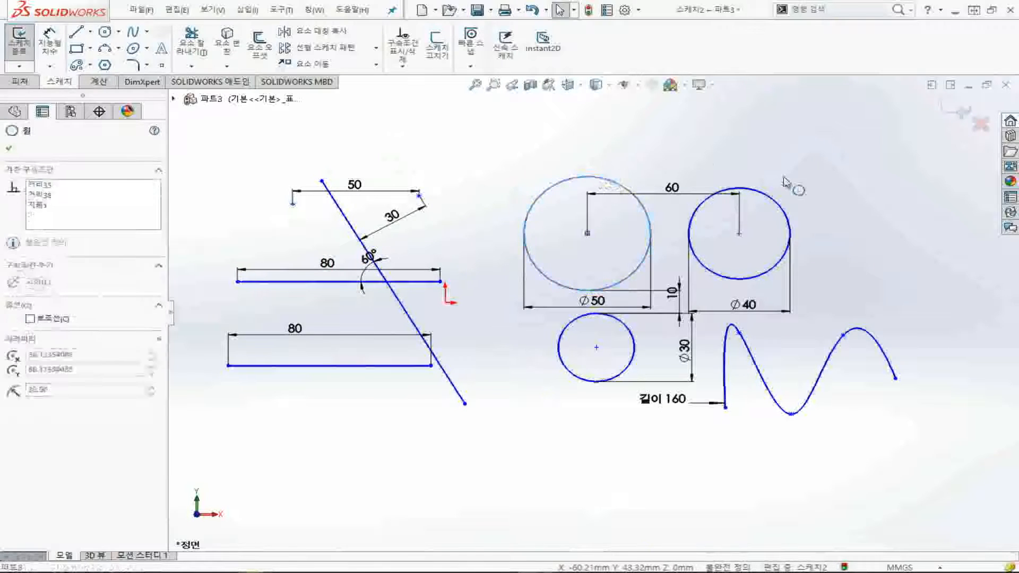
Reshape the spline by shifting its second point slightly right, and move the lower 80 mm line above the rest of the line sketch
{"action": "left_click_drag", "start_coordinate": [738, 335], "coordinate": [760, 331]}
{"action": "left_click_drag", "start_coordinate": [361, 372], "coordinate": [464, 129]}
{"action": "left_click", "coordinate": [397, 403]}
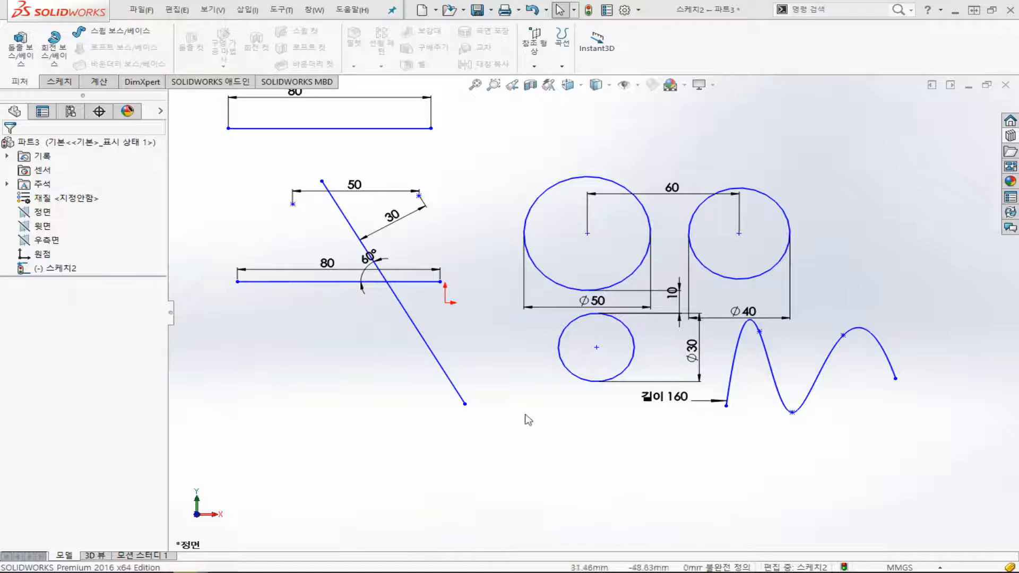
Examine the relations offered for the diagonal's lower endpoint with the horizontal line's right endpoint, and for the horizontal and diagonal lines together
{"action": "left_click", "coordinate": [465, 404]}
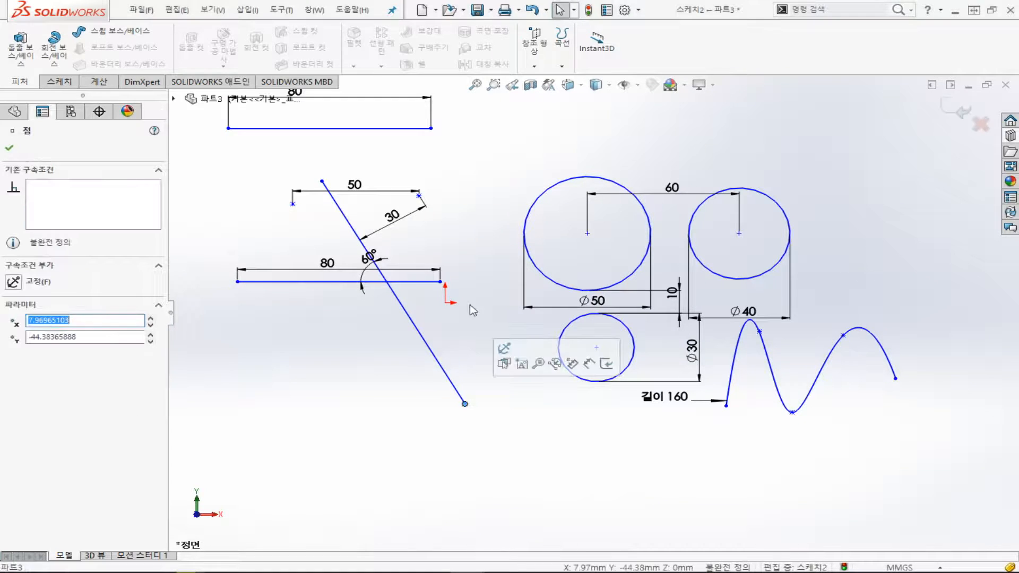
{"action": "left_click", "coordinate": [440, 283], "text": "ctrl"}
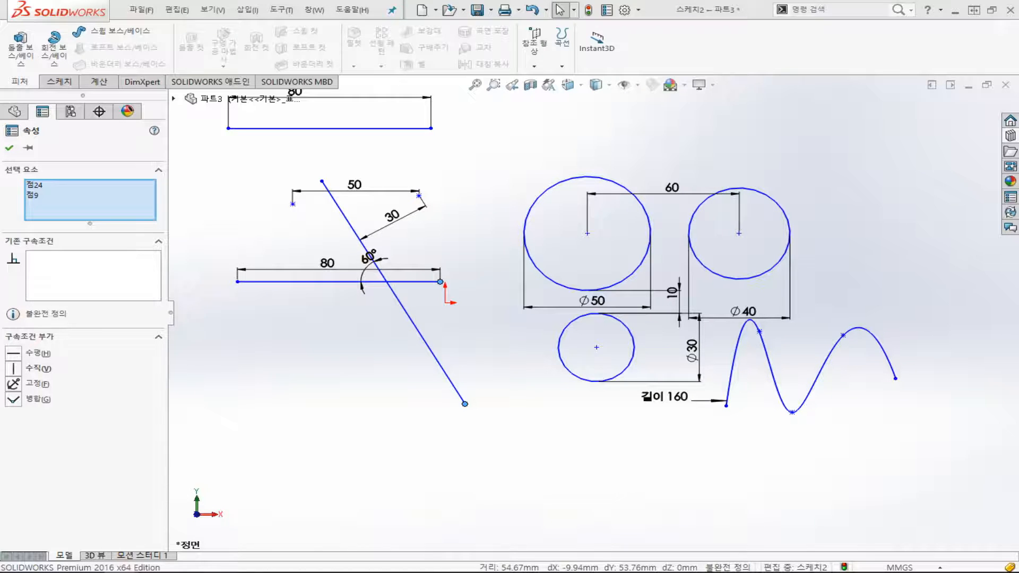
{"action": "left_click", "coordinate": [340, 343]}
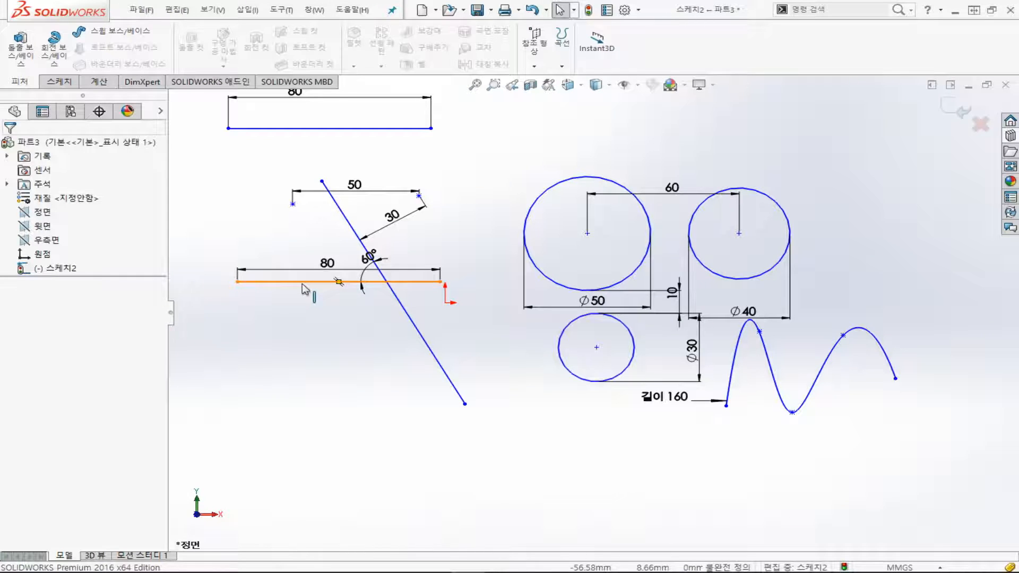
{"action": "left_click", "coordinate": [302, 285]}
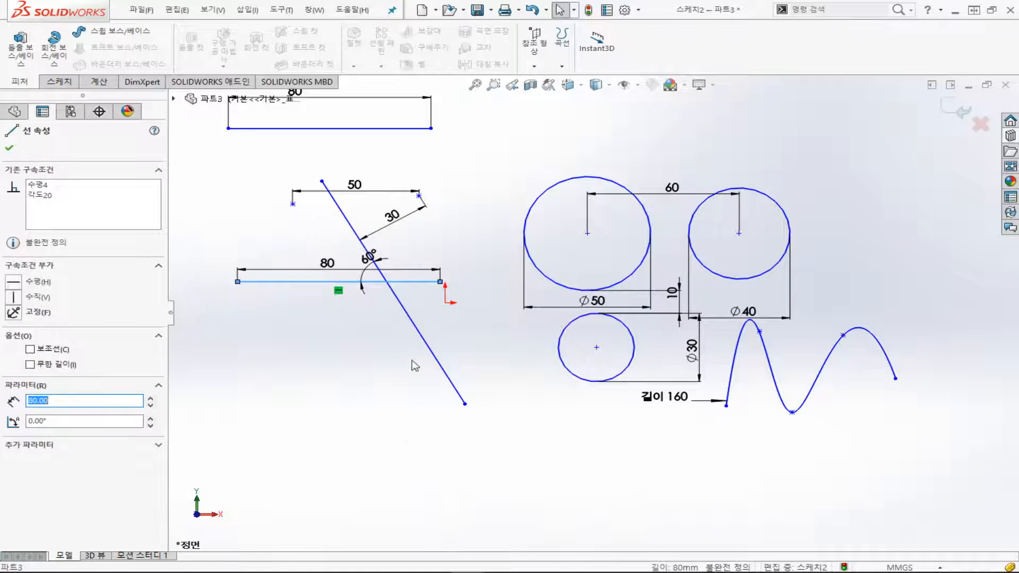
{"action": "left_click", "coordinate": [409, 320], "text": "ctrl"}
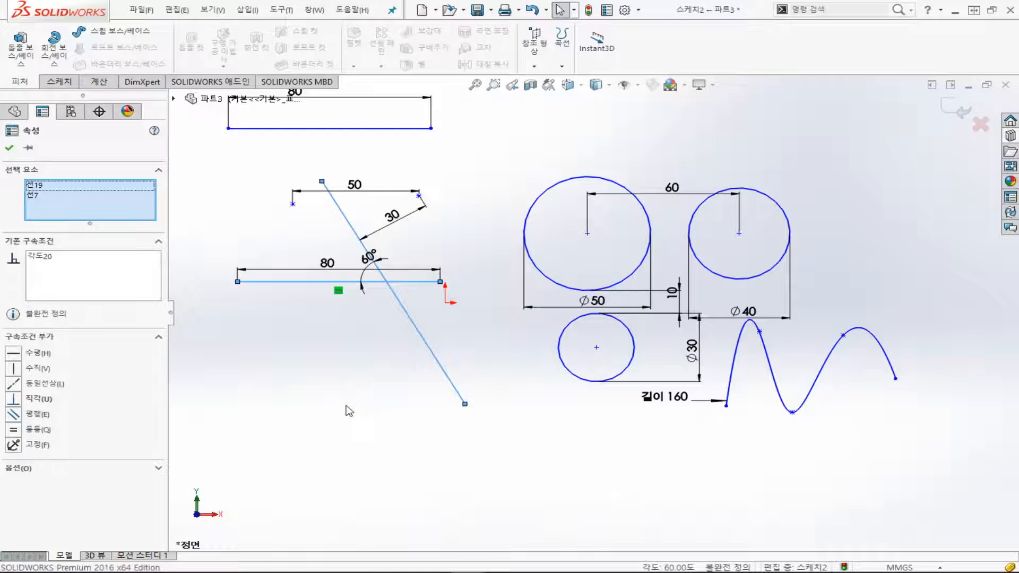
{"action": "left_click", "coordinate": [330, 338]}
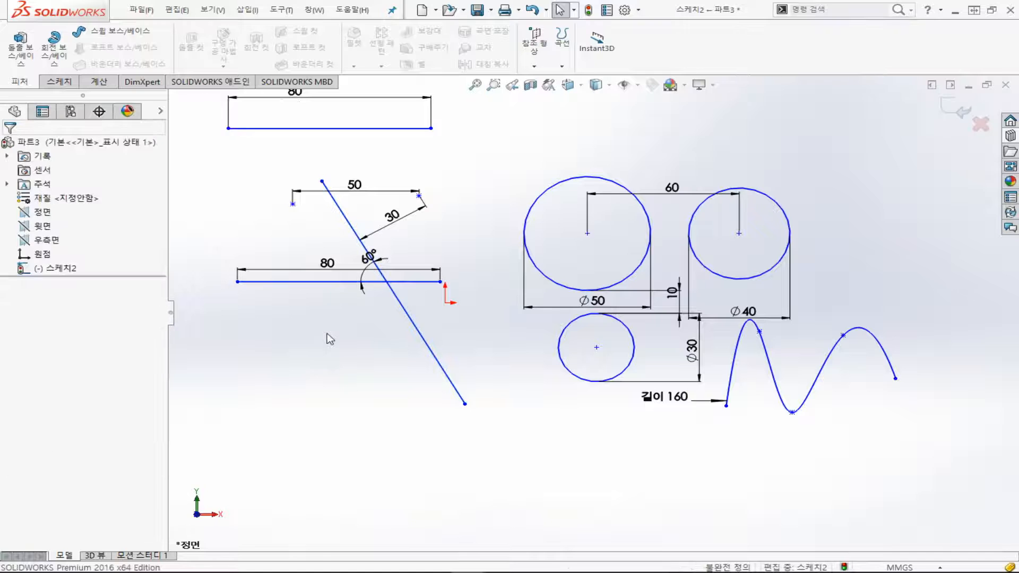
Merge the diagonal line's lower endpoint with the right endpoint of the lower horizontal 80 mm line
{"action": "left_click", "coordinate": [464, 404]}
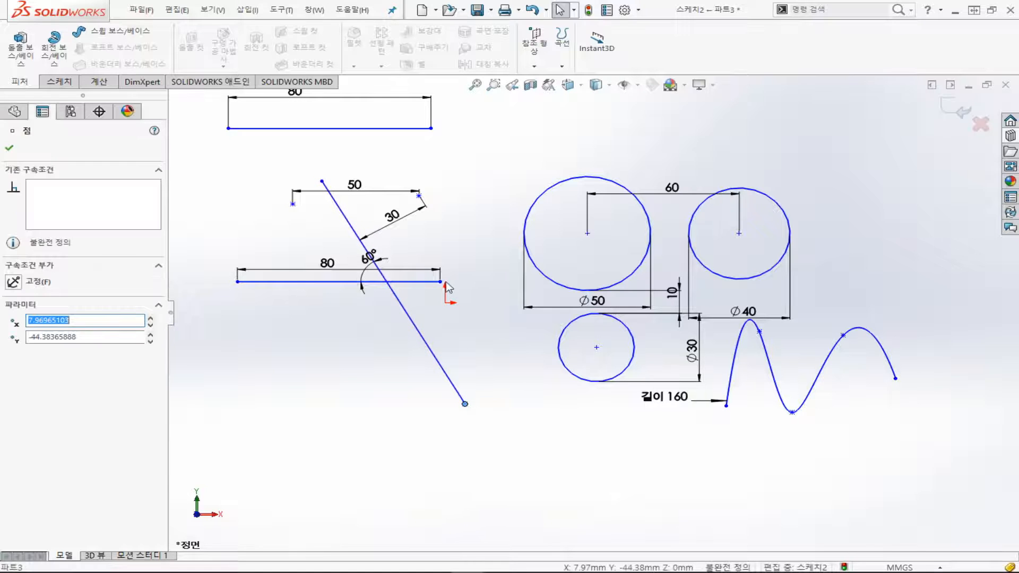
{"action": "left_click", "coordinate": [440, 281], "text": "ctrl"}
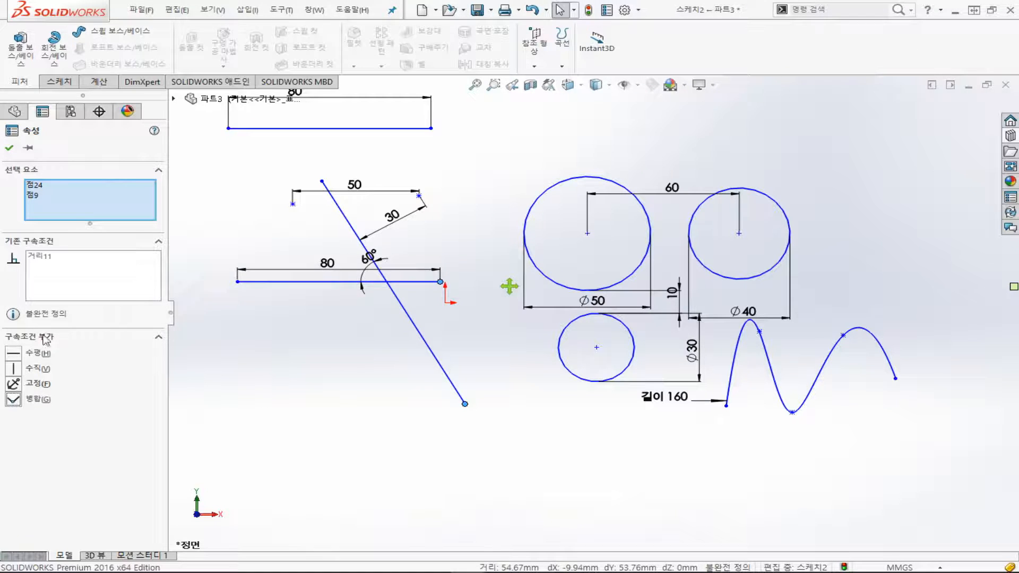
{"action": "left_click", "coordinate": [13, 399]}
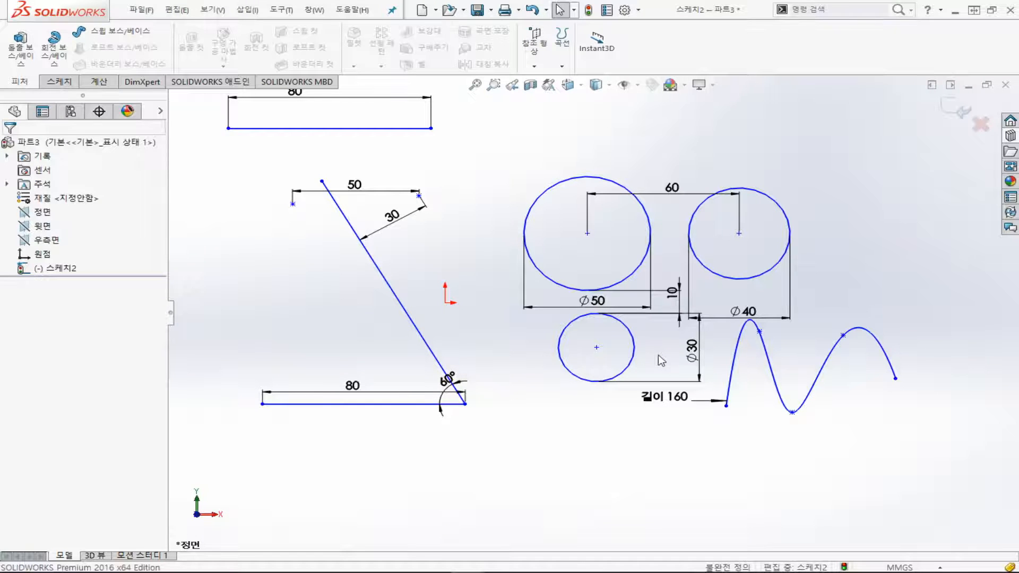
Delete all the geometry and dimensions from the sketch
{"action": "key", "text": "ctrl+a"}
{"action": "key", "text": "Delete"}
{"action": "scroll", "coordinate": [632, 363], "scroll_direction": "up", "scroll_amount": 3}
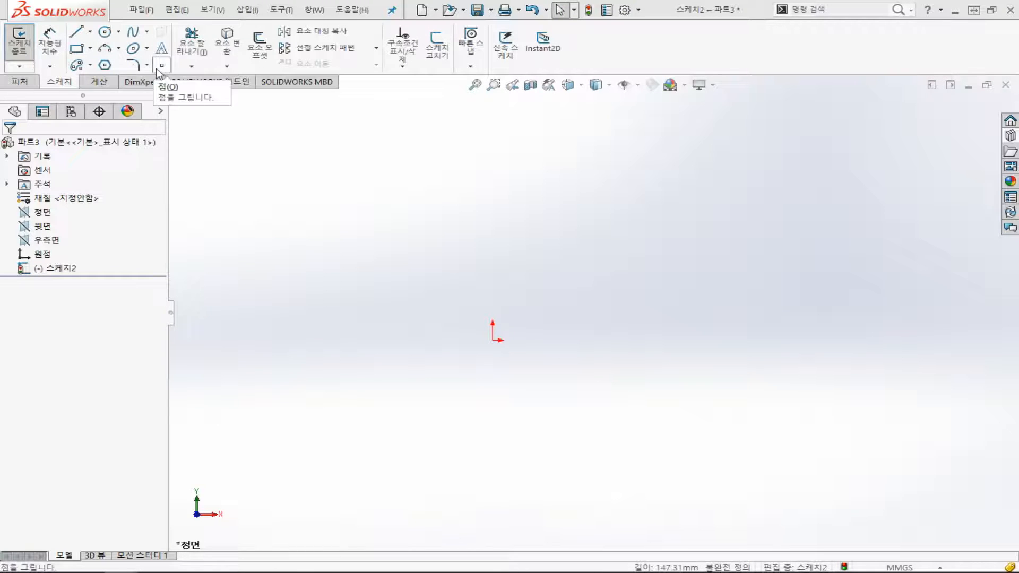
Place two sketch points left of the origin, at about X -83, Y 78 mm and X -37, Y -31 mm
{"action": "left_click", "coordinate": [159, 66]}
{"action": "left_click", "coordinate": [314, 190]}
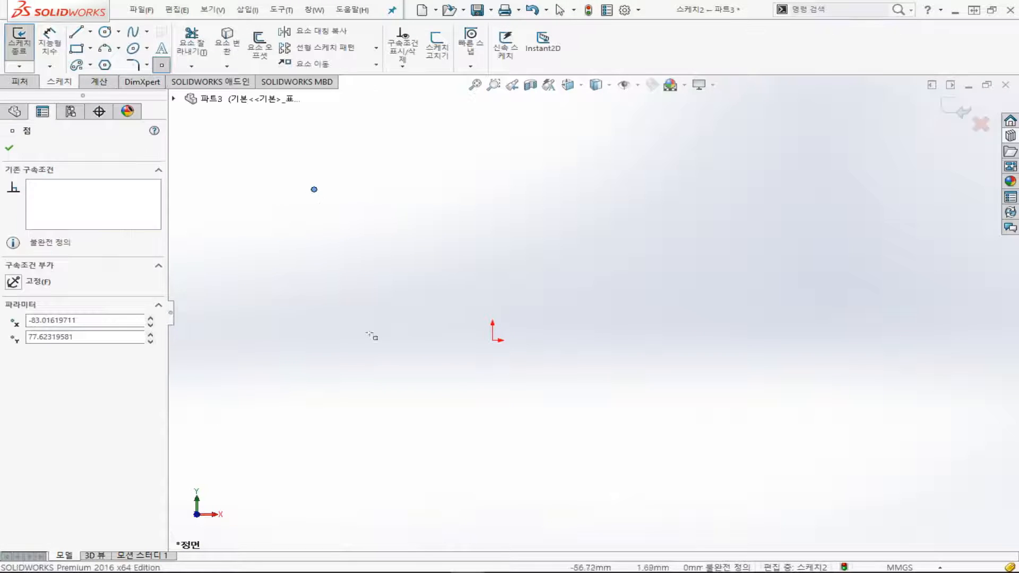
{"action": "left_click", "coordinate": [413, 402]}
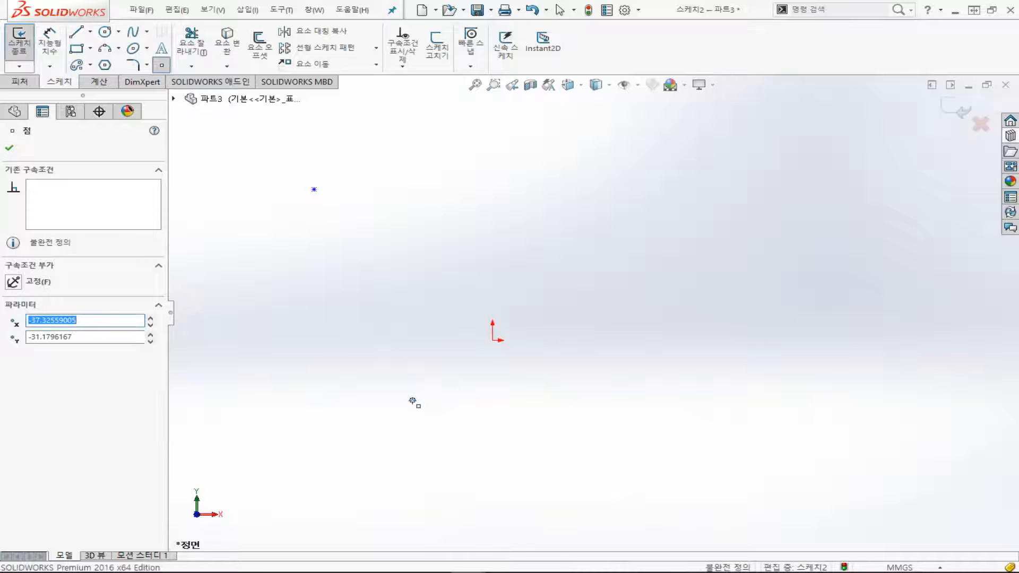
{"action": "key", "text": "Escape"}
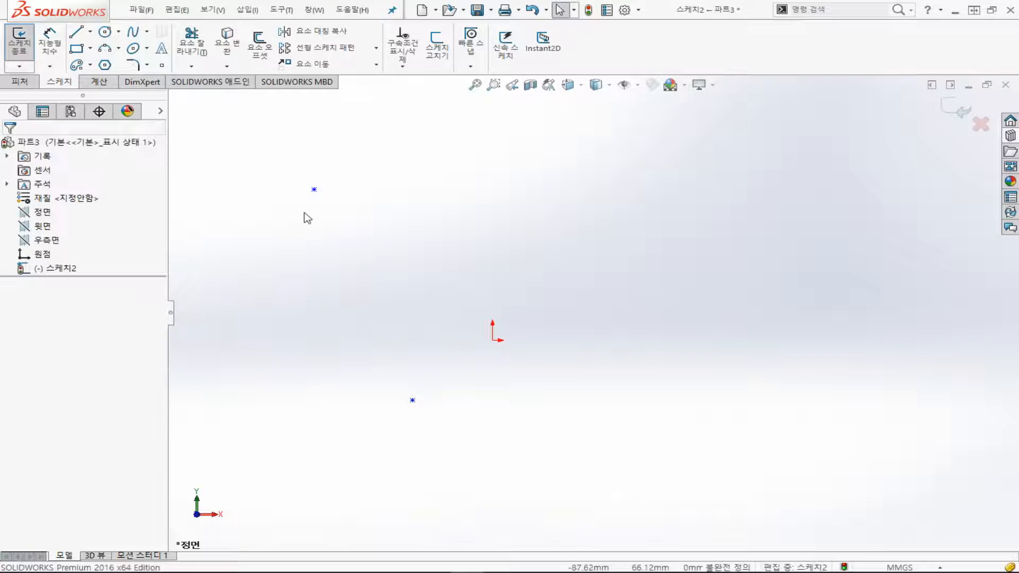
Add a horizontal relation between the two sketch points
{"action": "left_click", "coordinate": [314, 190]}
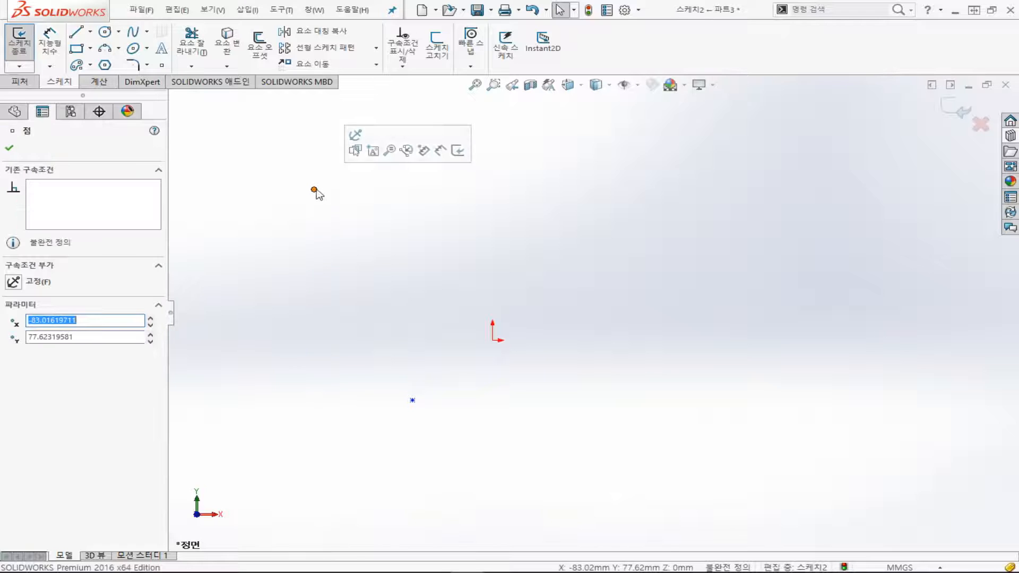
{"action": "left_click", "coordinate": [412, 401], "text": "ctrl"}
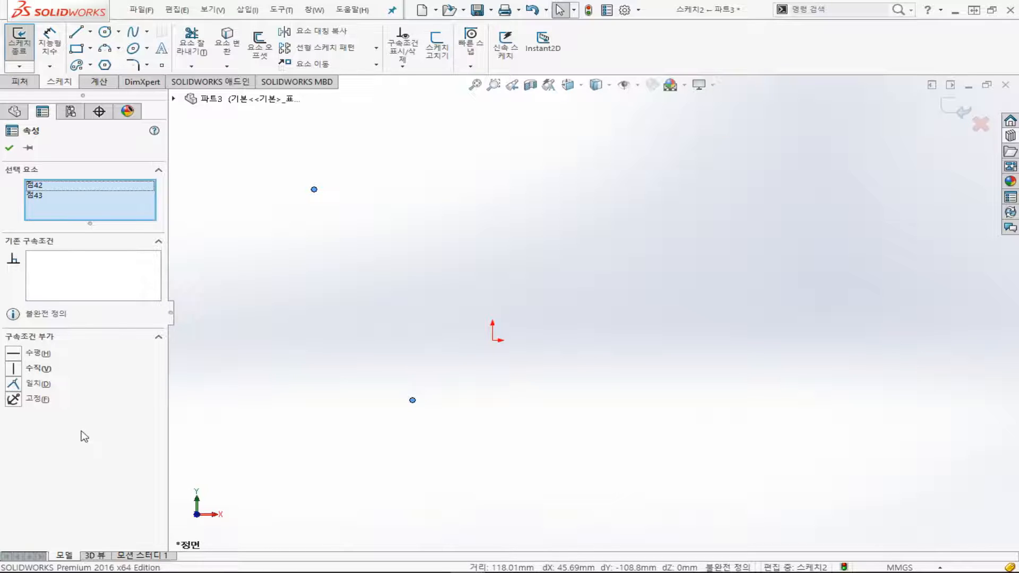
{"action": "left_click", "coordinate": [16, 361]}
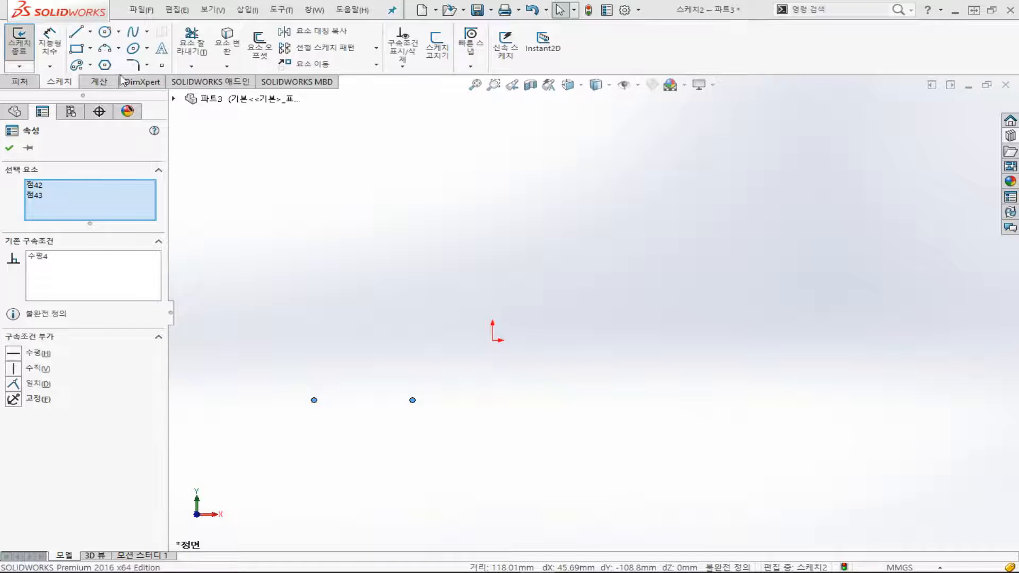
Sketch a diagonal line about 166 mm long at about 41° above and to the left of the origin
{"action": "left_click", "coordinate": [77, 49]}
{"action": "left_click", "coordinate": [78, 50]}
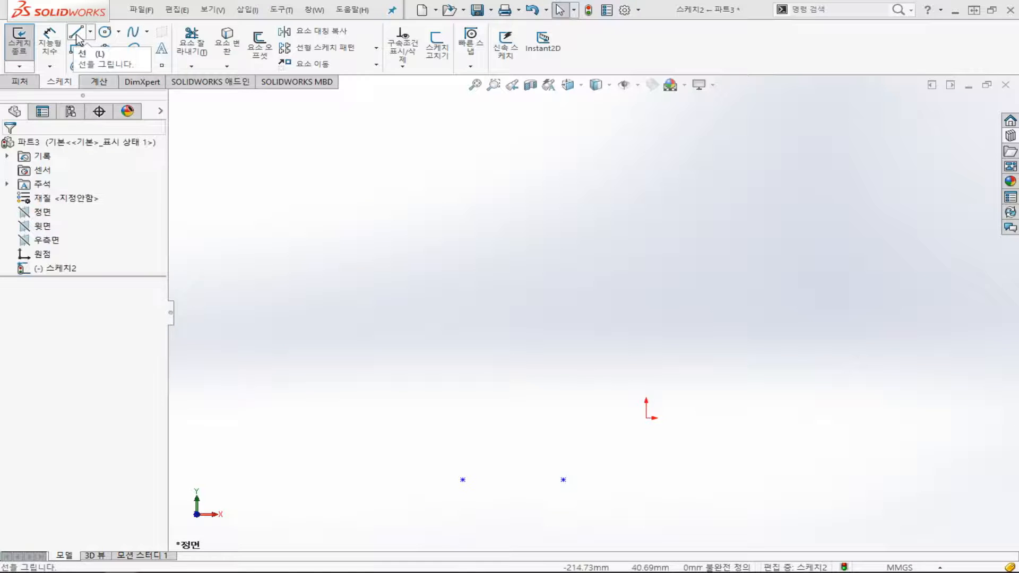
{"action": "left_click", "coordinate": [76, 35]}
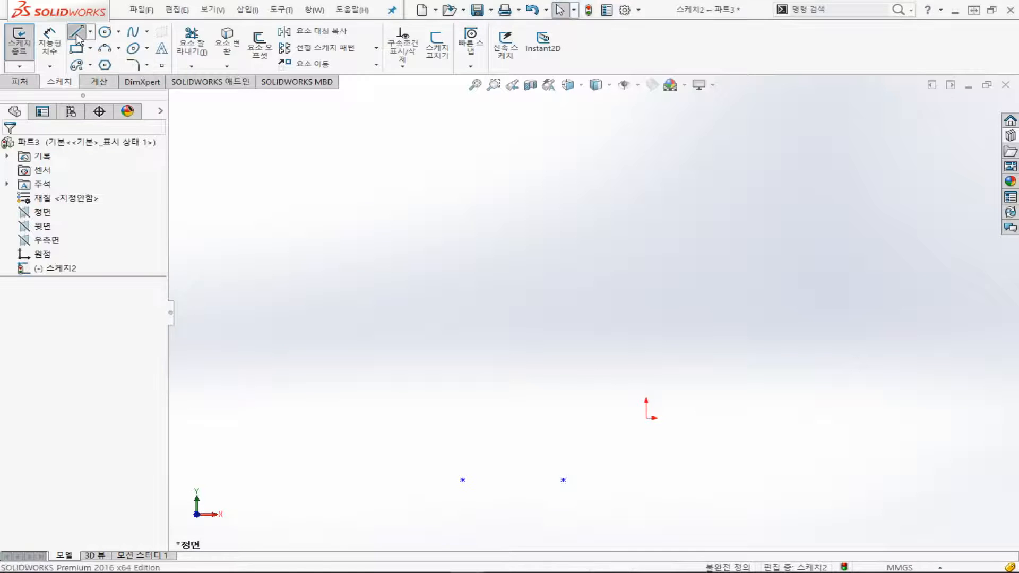
{"action": "left_click", "coordinate": [328, 378]}
{"action": "left_click", "coordinate": [605, 163]}
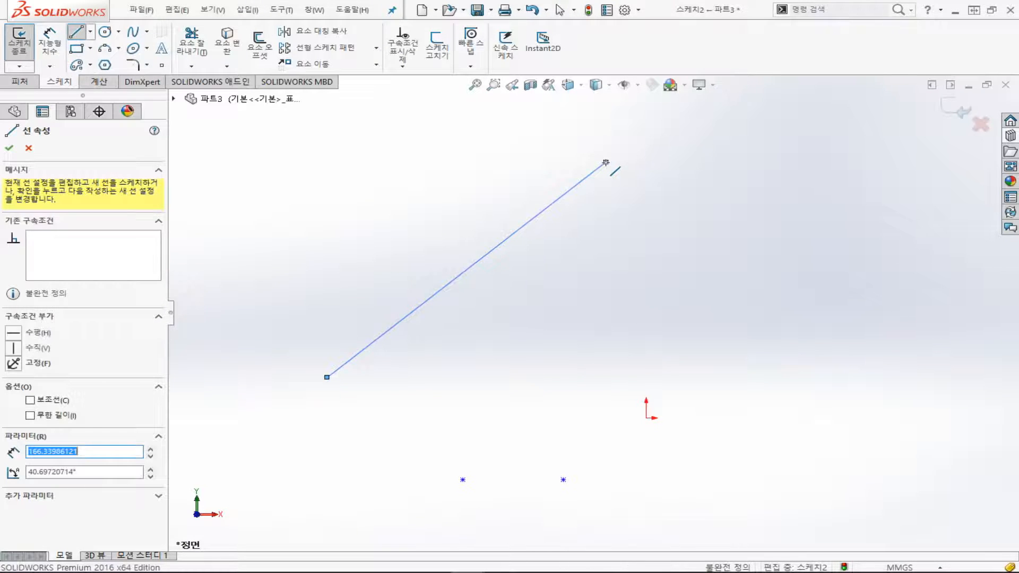
{"action": "key", "text": "Escape"}
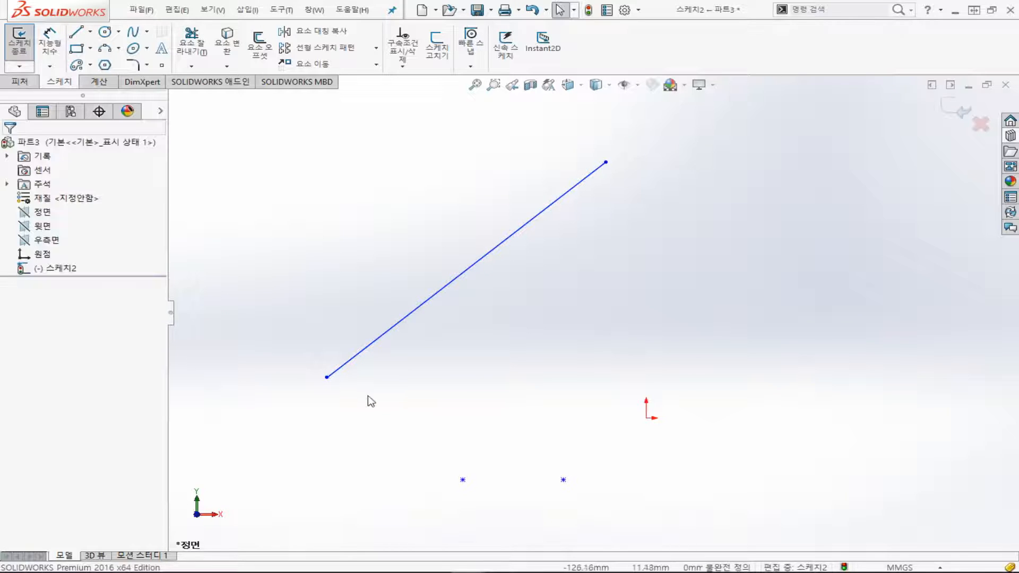
Add a horizontal relation between the two endpoints of the diagonal line
{"action": "left_click", "coordinate": [327, 378]}
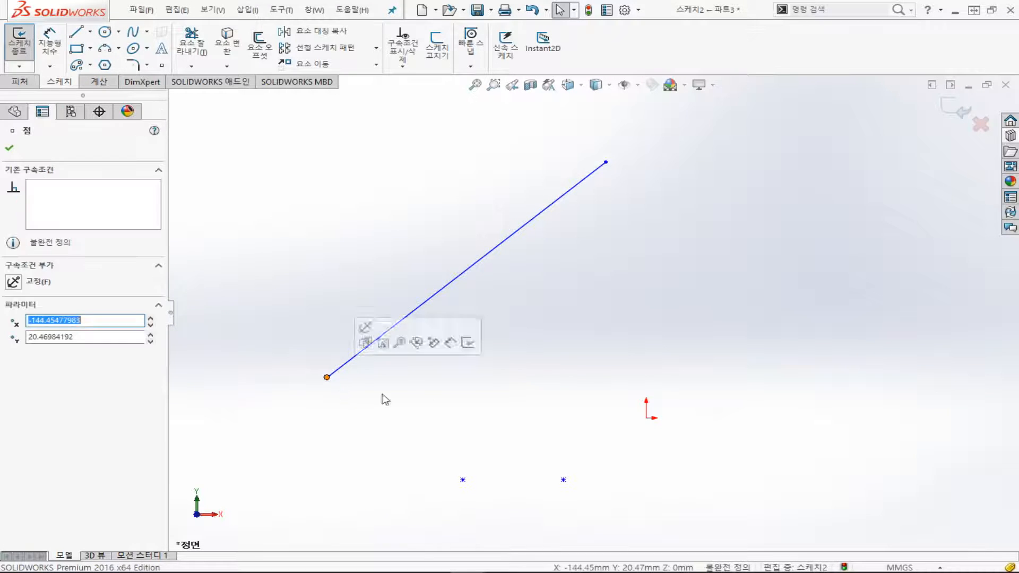
{"action": "left_click", "coordinate": [605, 163], "text": "ctrl"}
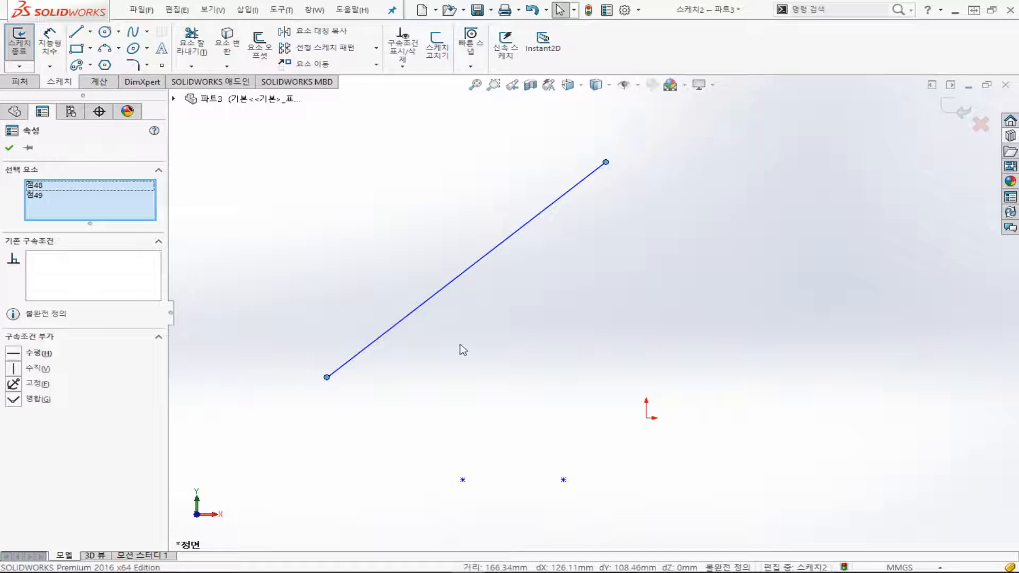
{"action": "left_click", "coordinate": [15, 356]}
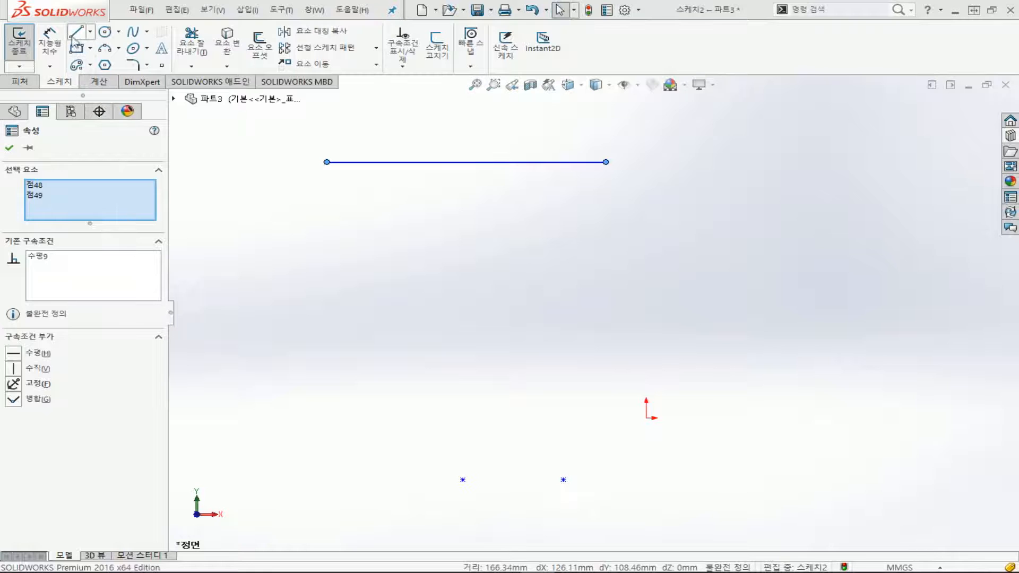
Sketch a second diagonal line about 114 mm long below the horizontal line, sloping down to the left
{"action": "left_click", "coordinate": [76, 33]}
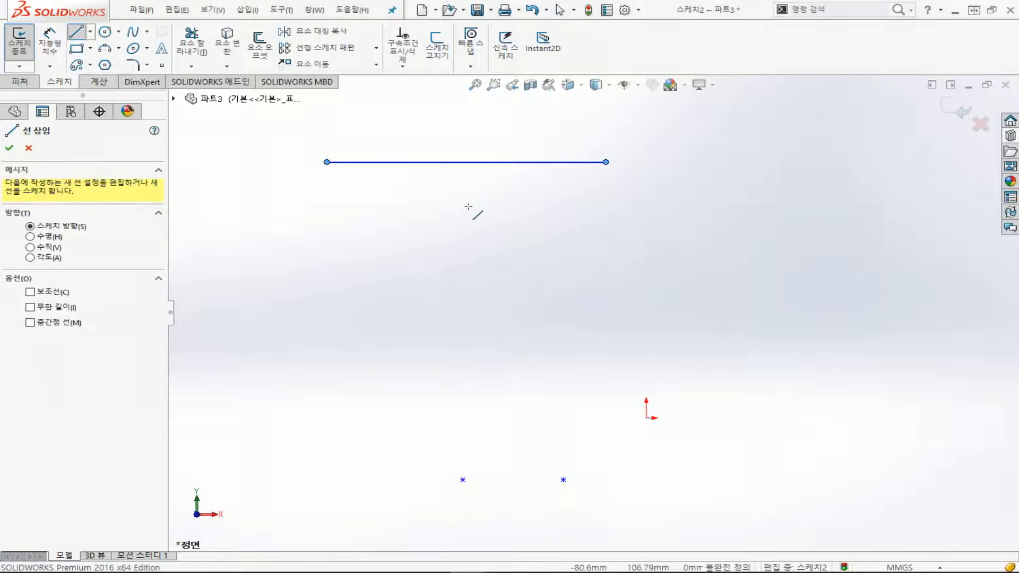
{"action": "left_click", "coordinate": [448, 222]}
{"action": "left_click", "coordinate": [276, 386]}
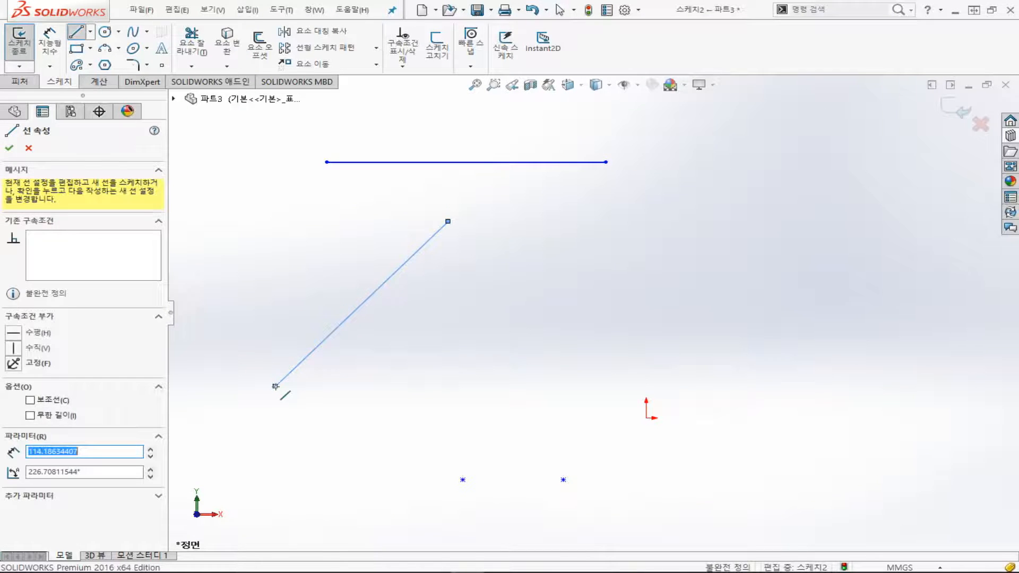
{"action": "key", "text": "Escape"}
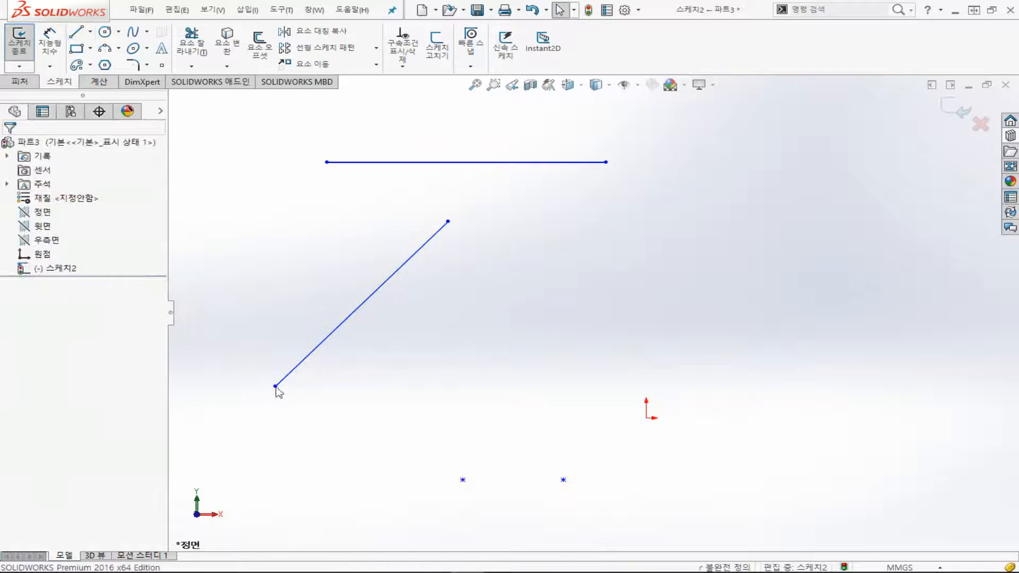
Add a vertical relation between the two endpoints of the second diagonal line
{"action": "left_click", "coordinate": [448, 222]}
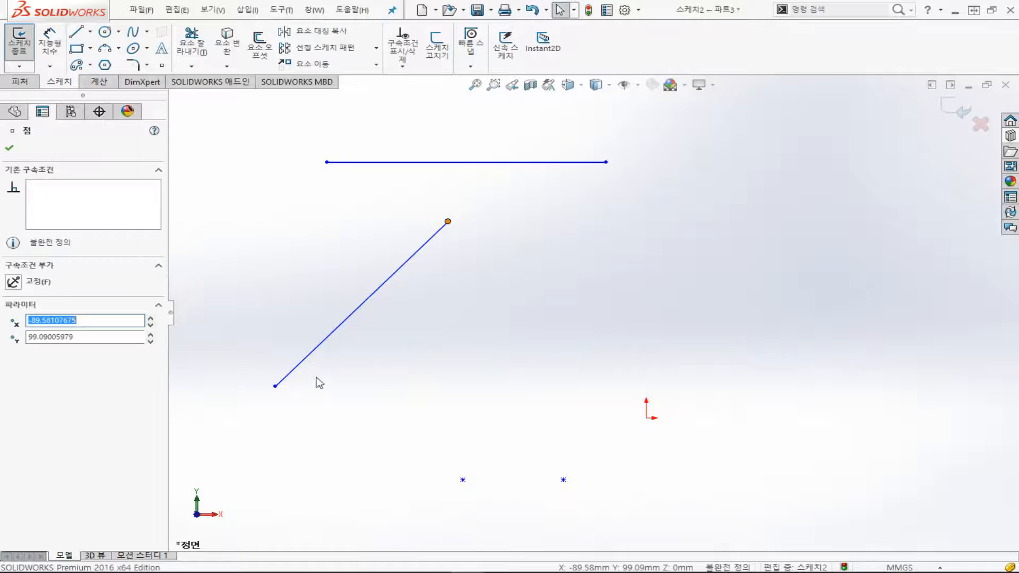
{"action": "left_click", "coordinate": [276, 387]}
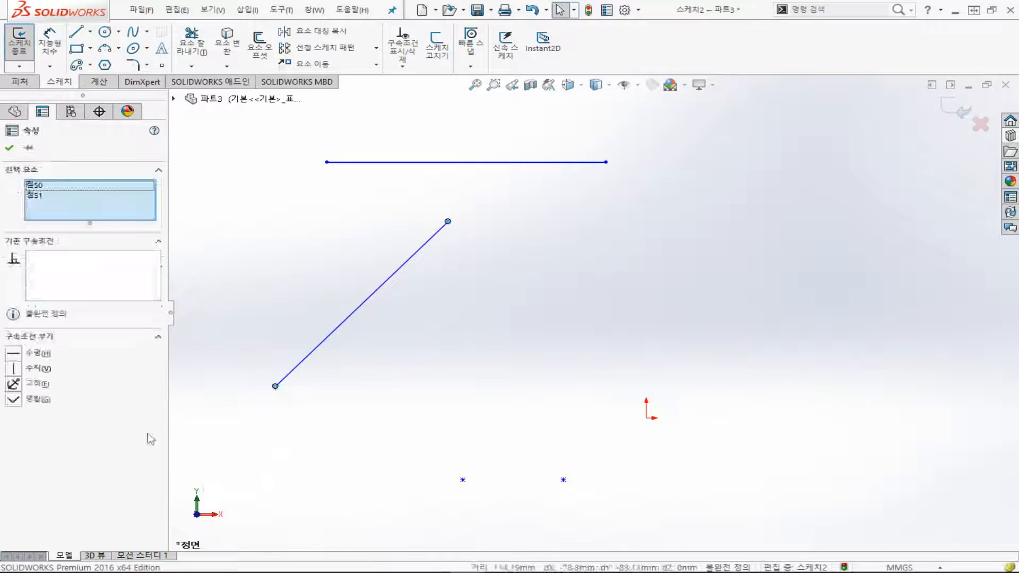
{"action": "left_click", "coordinate": [32, 369]}
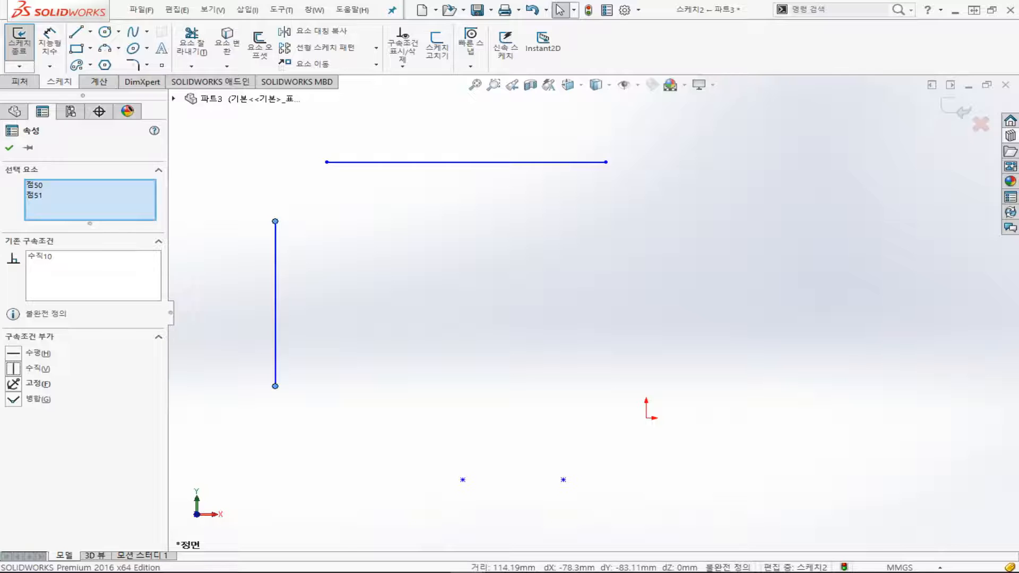
{"action": "left_click", "coordinate": [451, 260]}
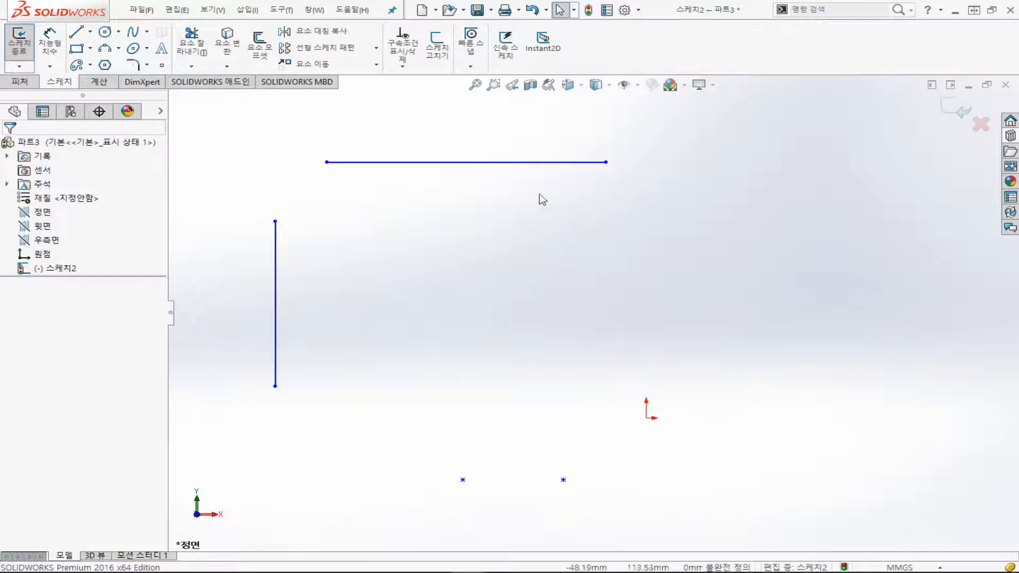
Test the relations by moving the horizontal line slightly down, the right-hand point slightly up, and the vertical line to the right of the origin
{"action": "mouse_move", "coordinate": [524, 163]}
{"action": "left_mouse_down"}
{"action": "mouse_move", "coordinate": [536, 353]}
{"action": "mouse_move", "coordinate": [657, 256]}
{"action": "mouse_move", "coordinate": [534, 244]}
{"action": "mouse_move", "coordinate": [523, 164]}
{"action": "left_mouse_up"}
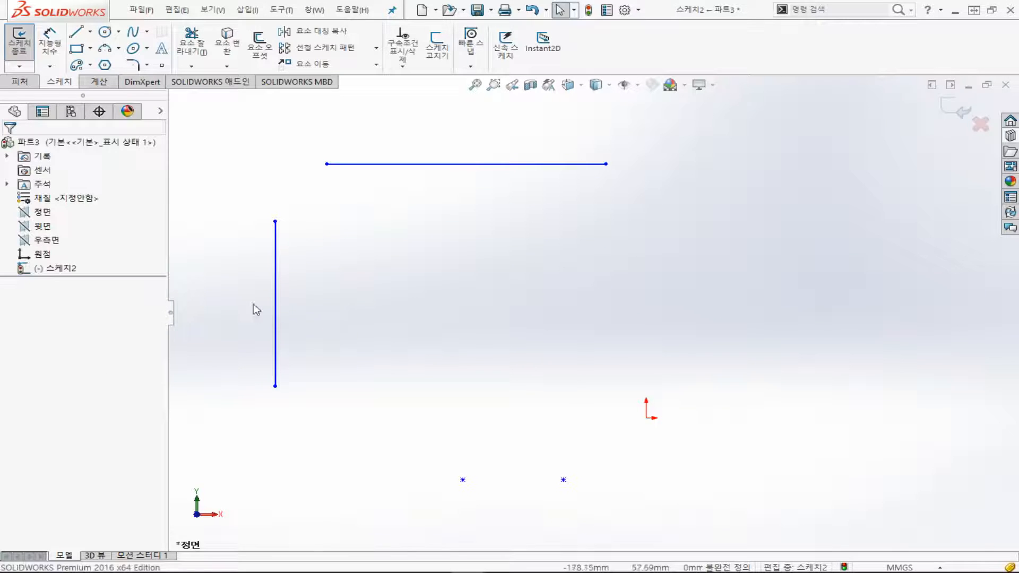
{"action": "mouse_move", "coordinate": [276, 302]}
{"action": "left_mouse_down"}
{"action": "mouse_move", "coordinate": [388, 328]}
{"action": "mouse_move", "coordinate": [716, 326]}
{"action": "mouse_move", "coordinate": [244, 295]}
{"action": "left_mouse_up"}
{"action": "mouse_move", "coordinate": [563, 479]}
{"action": "left_mouse_down"}
{"action": "mouse_move", "coordinate": [570, 346]}
{"action": "mouse_move", "coordinate": [598, 463]}
{"action": "mouse_move", "coordinate": [575, 457]}
{"action": "left_mouse_up"}
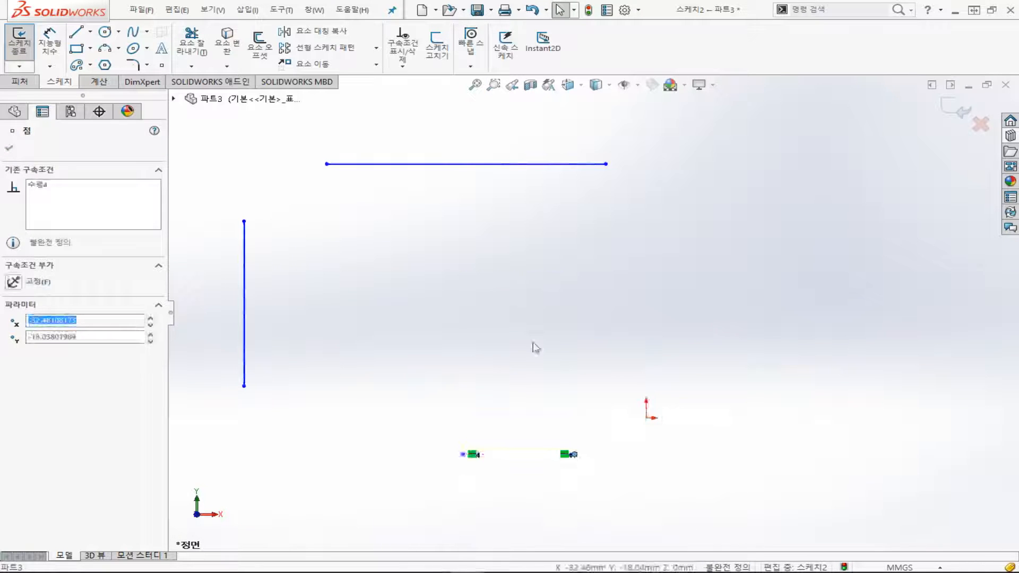
{"action": "left_click_drag", "start_coordinate": [244, 249], "coordinate": [718, 277]}
{"action": "left_click", "coordinate": [344, 374]}
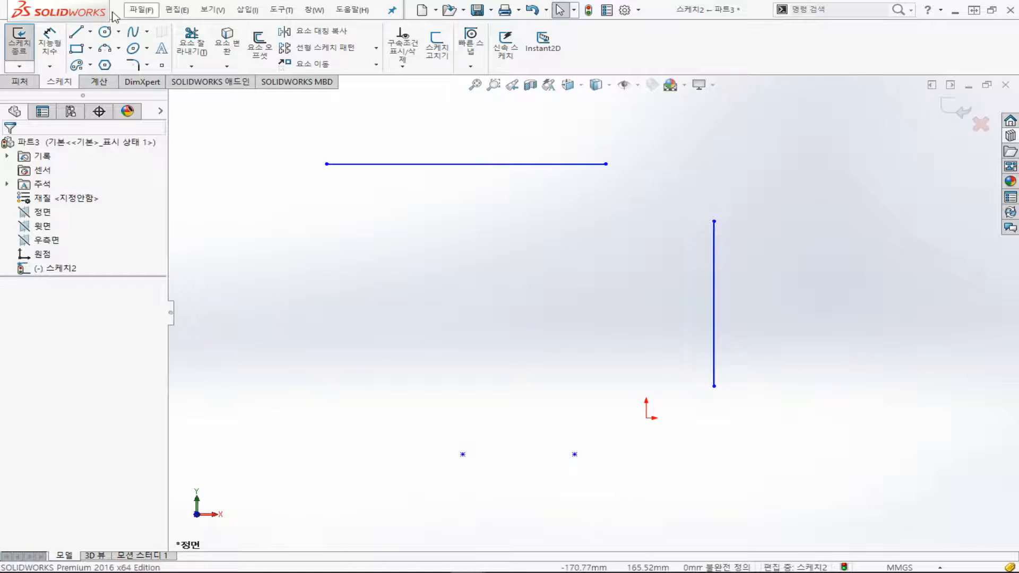
Sketch a line about 81 mm long below the horizontal line's left end, sloping down to the right
{"action": "left_click", "coordinate": [77, 35]}
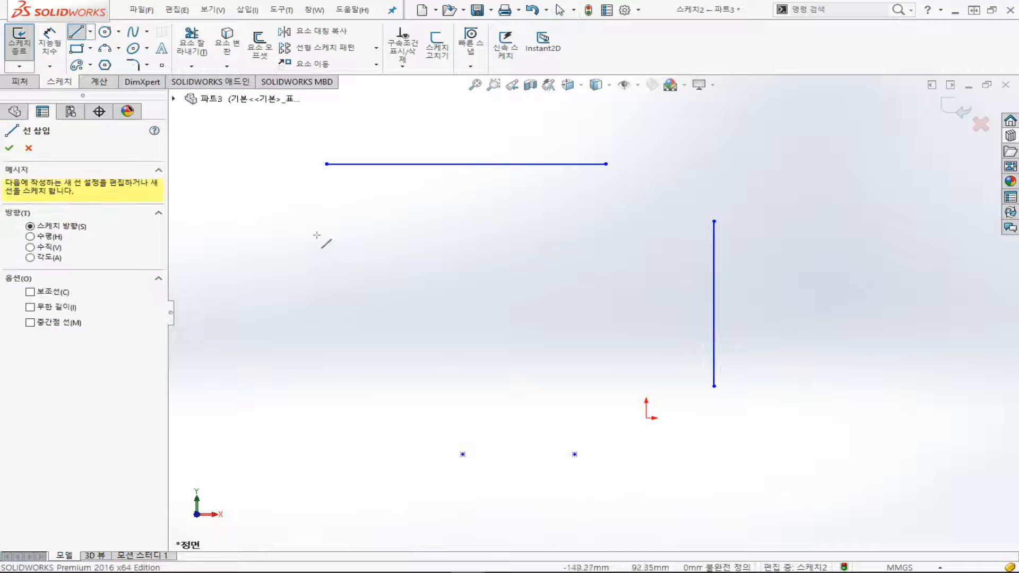
{"action": "left_click_drag", "start_coordinate": [335, 309], "coordinate": [387, 330]}
{"action": "key", "text": "Escape"}
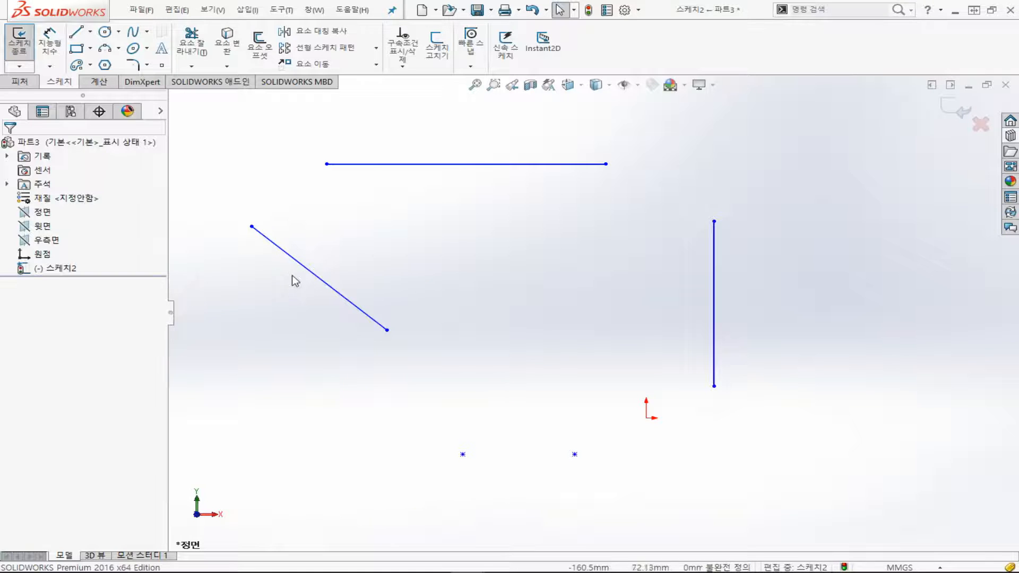
Make the sloped line and the horizontal line collinear, and move the collinear pair up and to the right, above the vertical line
{"action": "left_click", "coordinate": [287, 257]}
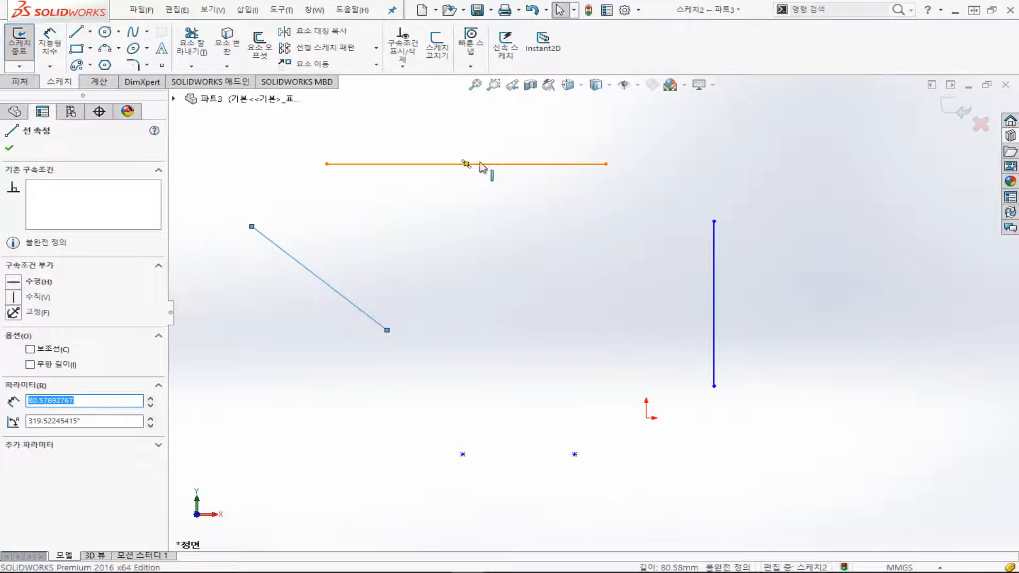
{"action": "left_click", "coordinate": [517, 165]}
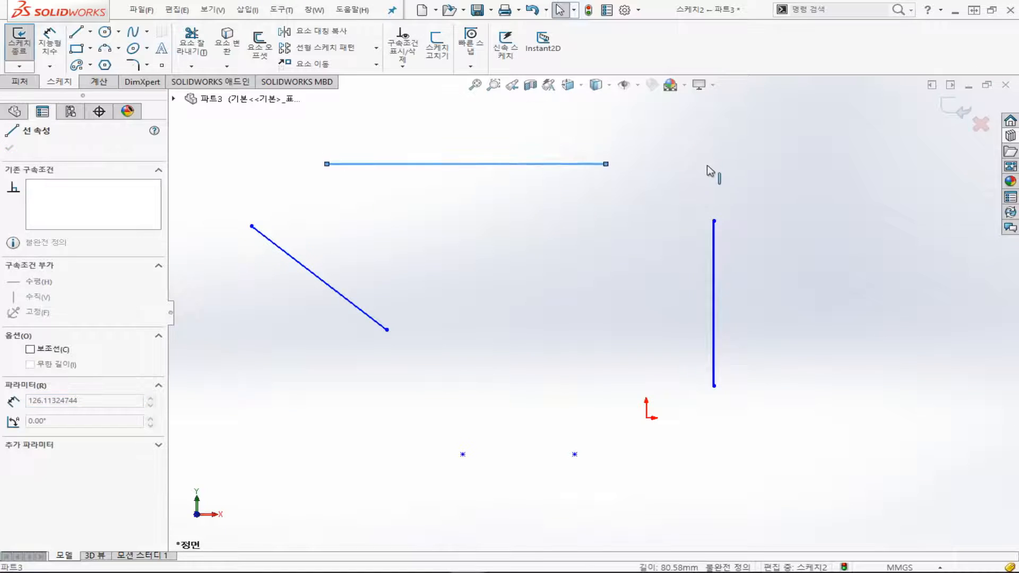
{"action": "left_click", "coordinate": [345, 299], "text": "ctrl"}
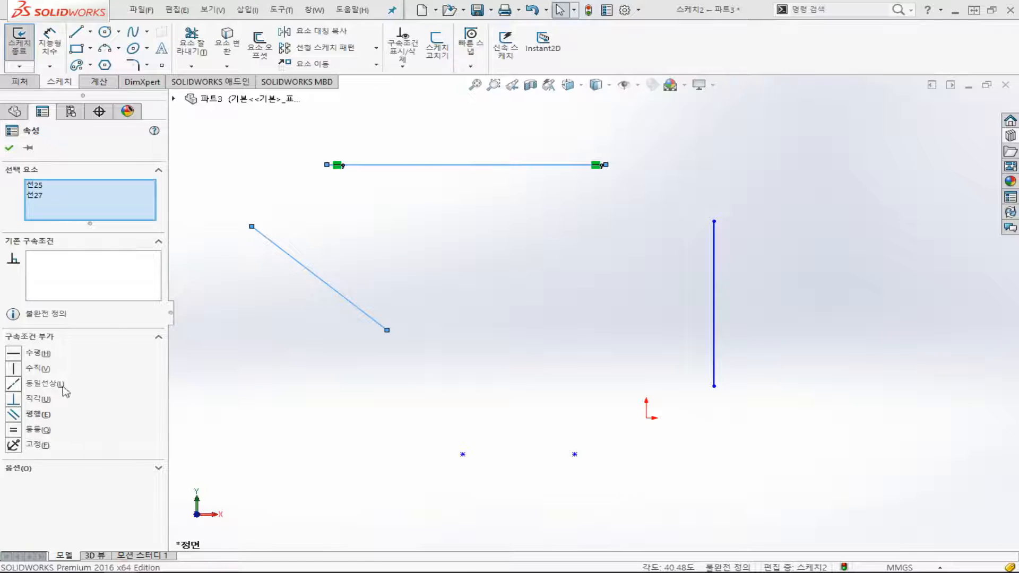
{"action": "left_click", "coordinate": [14, 384]}
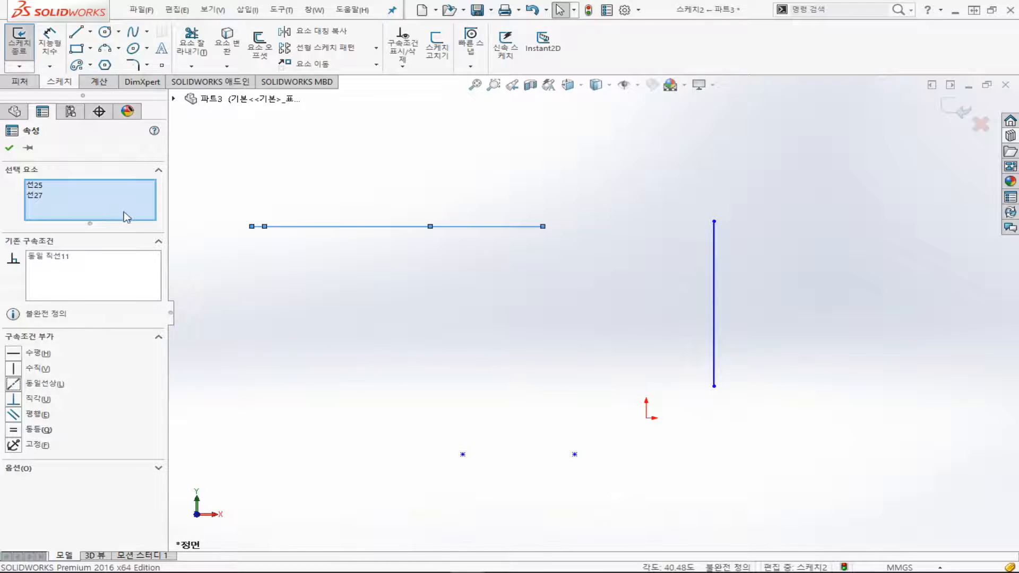
{"action": "left_click_drag", "start_coordinate": [470, 233], "coordinate": [747, 177]}
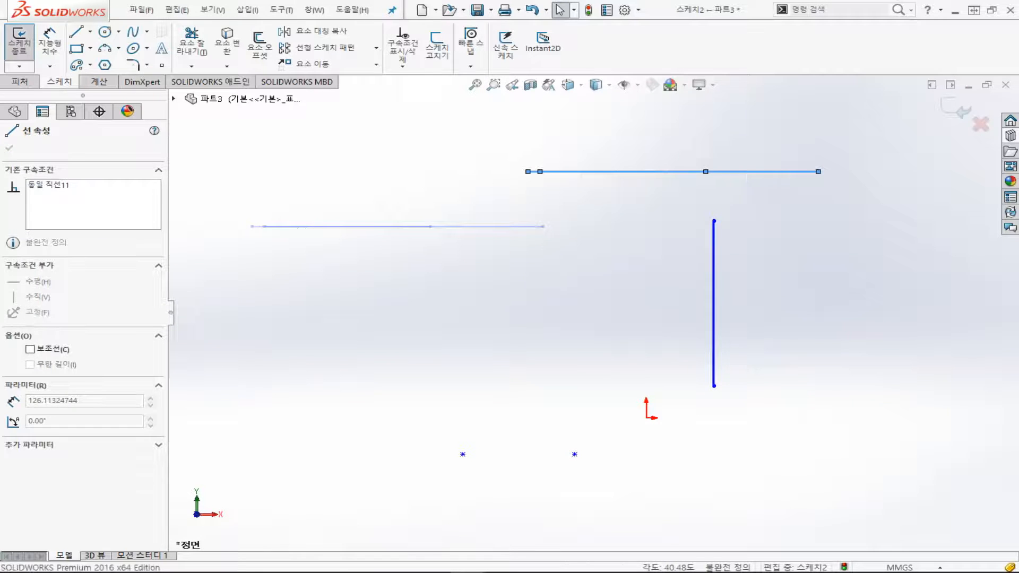
{"action": "left_click", "coordinate": [400, 269]}
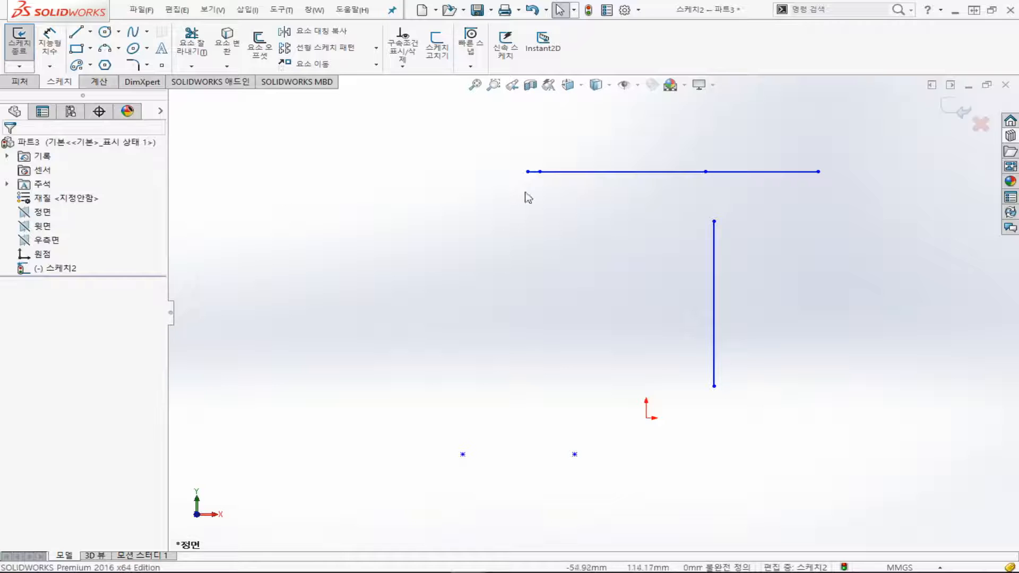
Stretch the free end of the shorter collinear line down and to the left, and move the collinear pair upward
{"action": "left_click_drag", "start_coordinate": [528, 172], "coordinate": [361, 231]}
{"action": "left_click_drag", "start_coordinate": [572, 230], "coordinate": [563, 127]}
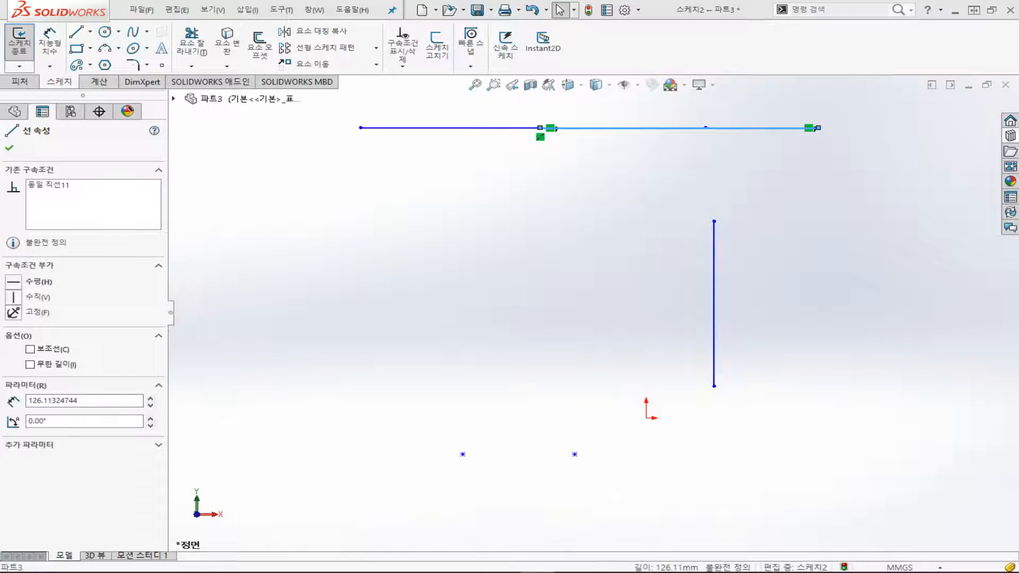
Sketch two separate circles below the collinear lines' left end, about 62 mm and about 50 mm in diameter
{"action": "left_click", "coordinate": [105, 32]}
{"action": "left_click", "coordinate": [288, 221]}
{"action": "left_click", "coordinate": [338, 266]}
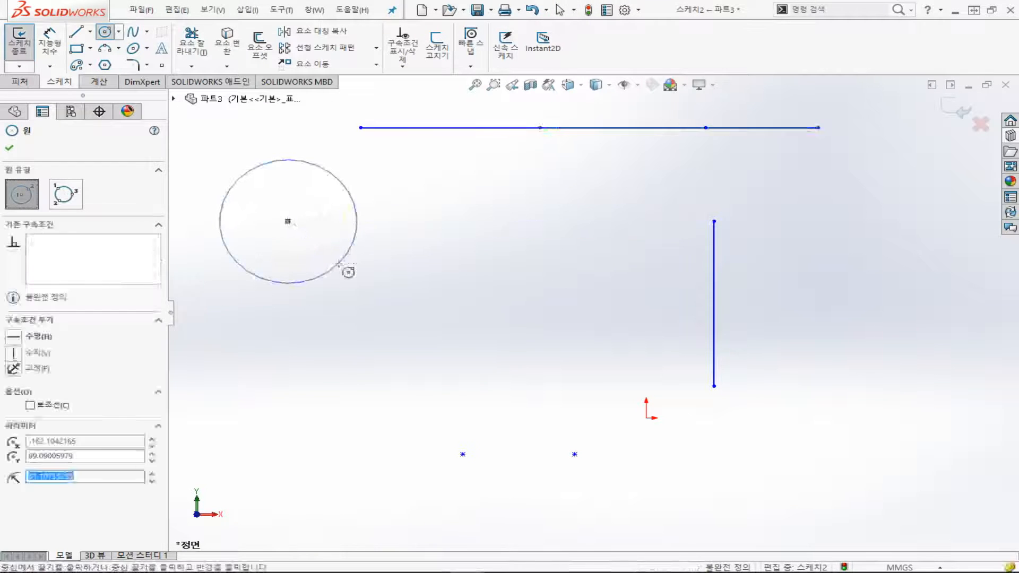
{"action": "left_click", "coordinate": [429, 194]}
{"action": "left_click", "coordinate": [470, 228]}
{"action": "key", "text": "Escape"}
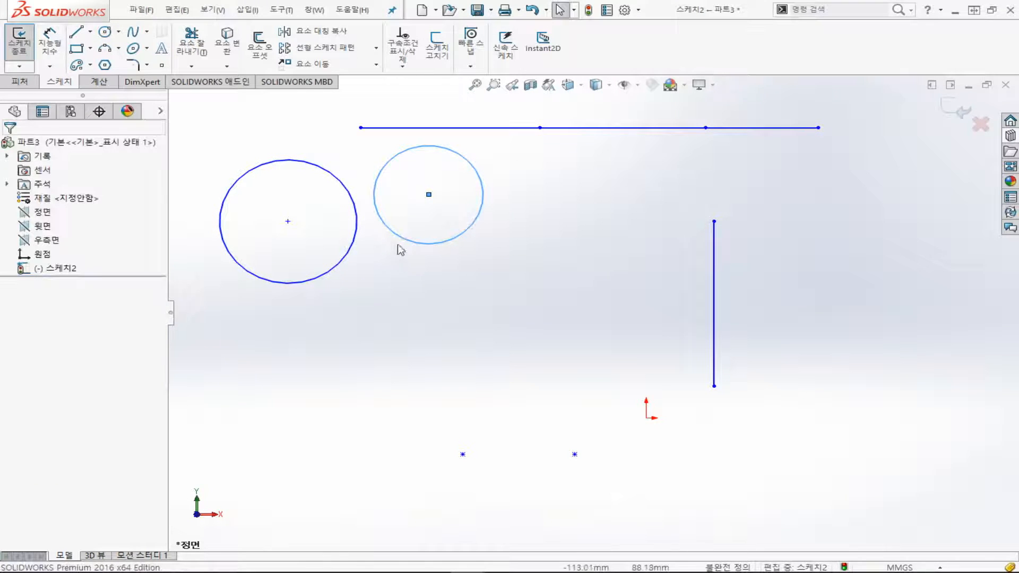
{"action": "left_click", "coordinate": [386, 234]}
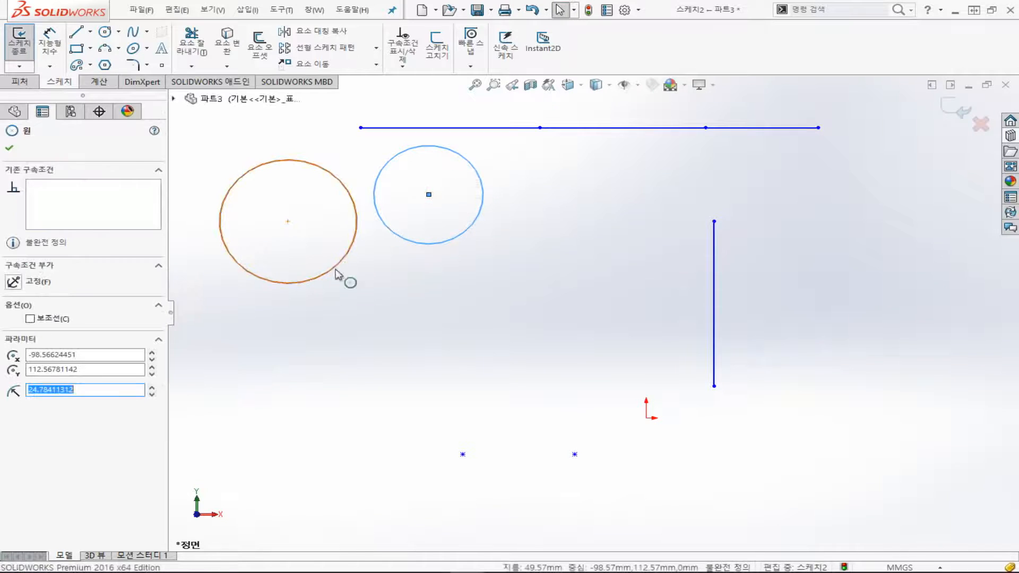
{"action": "left_click", "coordinate": [241, 272], "text": "ctrl"}
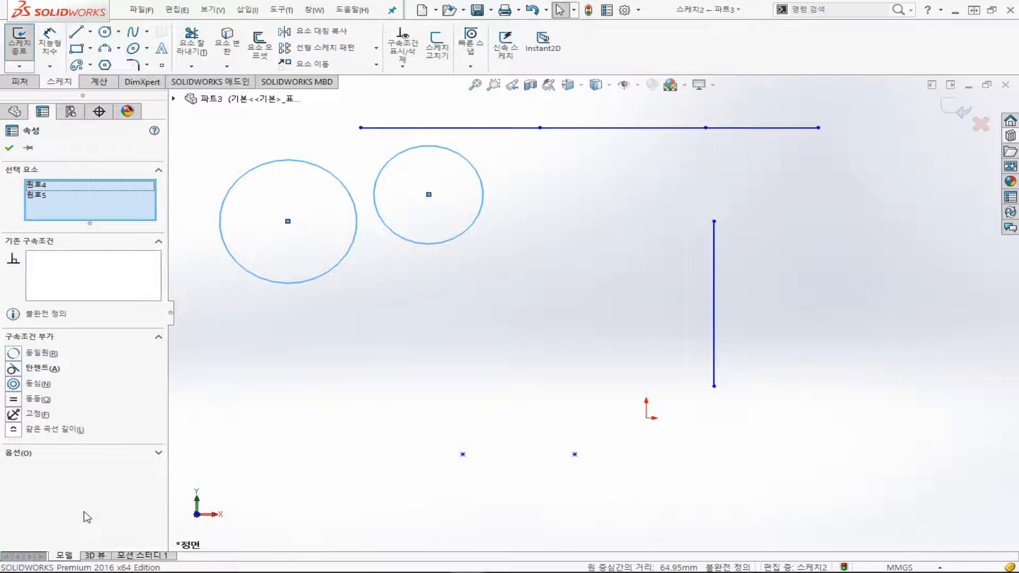
{"action": "left_click", "coordinate": [49, 45]}
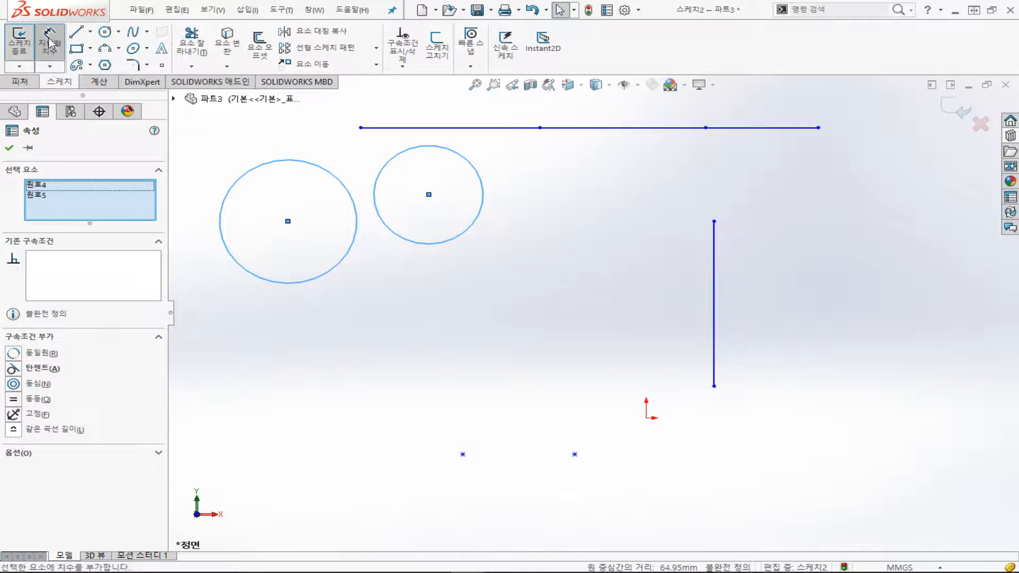
{"action": "key", "text": "Escape"}
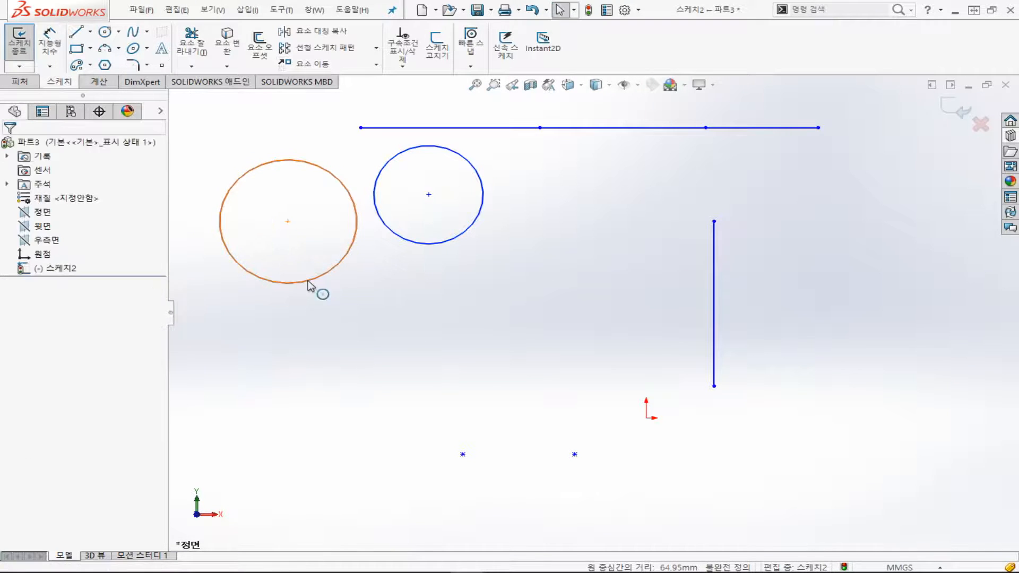
Dimension the larger, left circle's diameter as 80 mm
{"action": "left_click", "coordinate": [49, 45]}
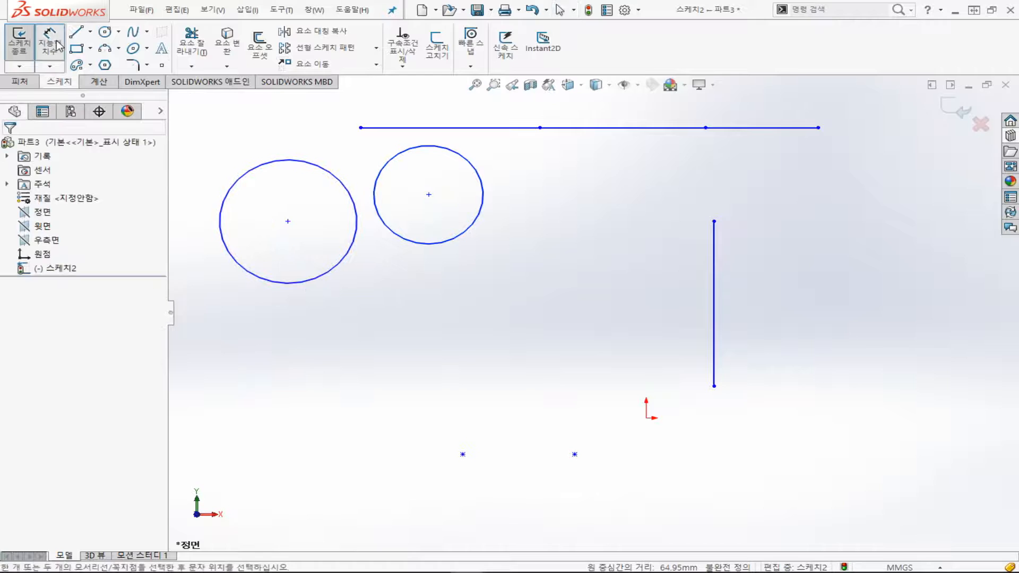
{"action": "left_click", "coordinate": [300, 282]}
{"action": "left_click", "coordinate": [261, 136]}
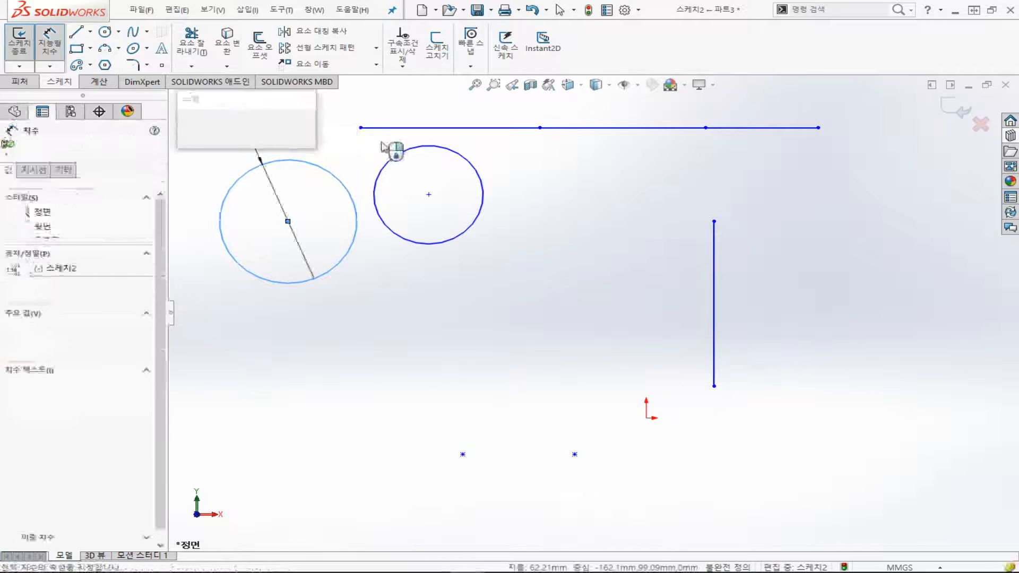
{"action": "type", "text": "80"}
{"action": "key", "text": "Return"}
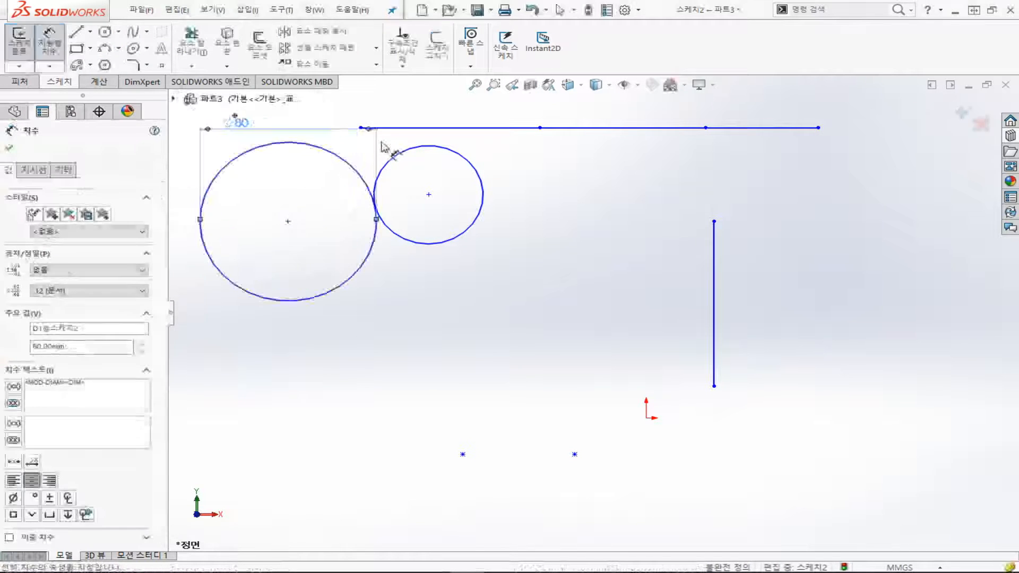
{"action": "key", "text": "Escape"}
{"action": "key", "text": "Escape"}
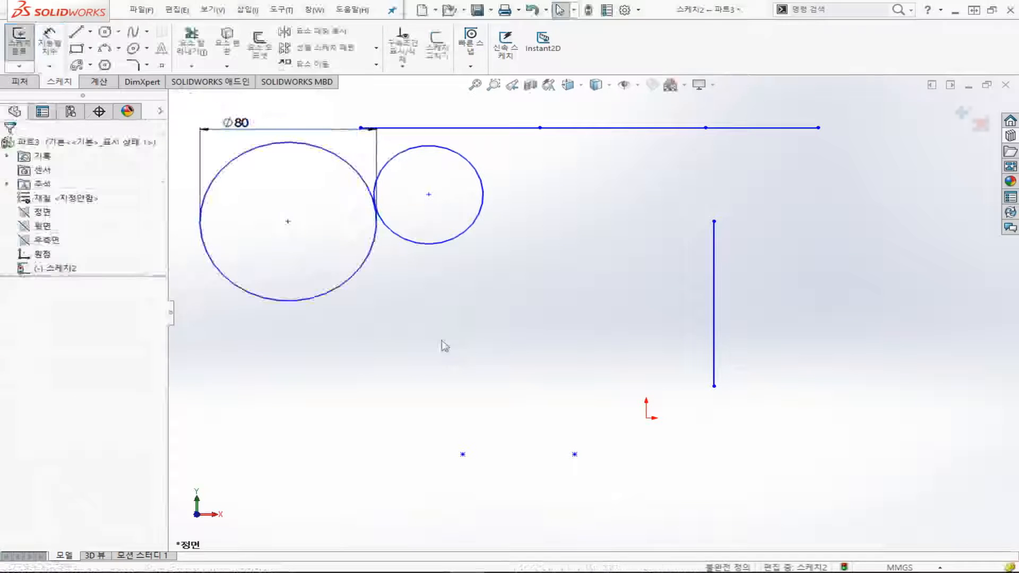
Make the smaller circle, moved clear of the 80 mm circle, tangent to it, and test the relation by shifting its centre slightly up and left
{"action": "left_click_drag", "start_coordinate": [429, 194], "coordinate": [547, 221]}
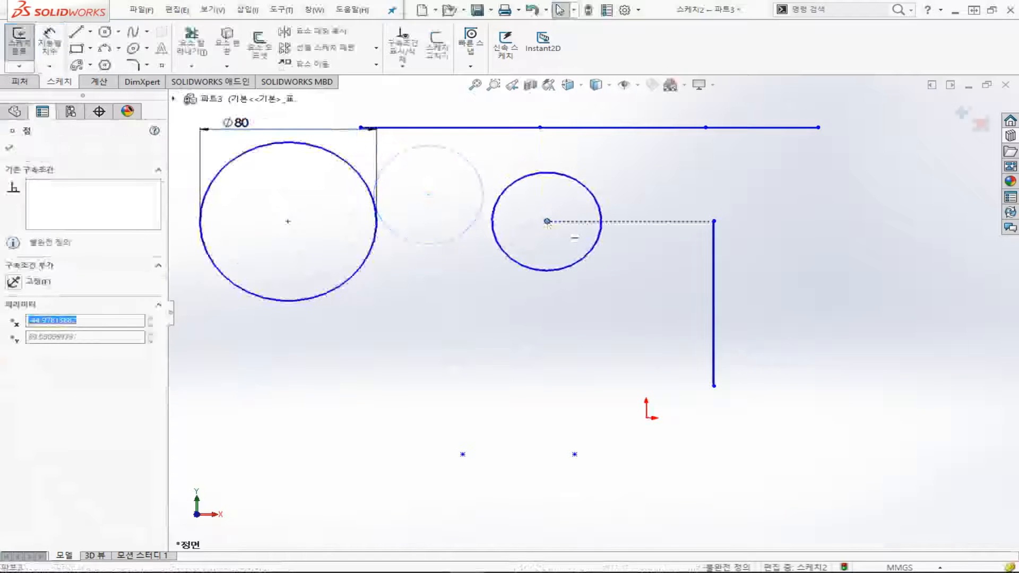
{"action": "left_click", "coordinate": [518, 268]}
{"action": "left_click", "coordinate": [335, 294], "text": "ctrl"}
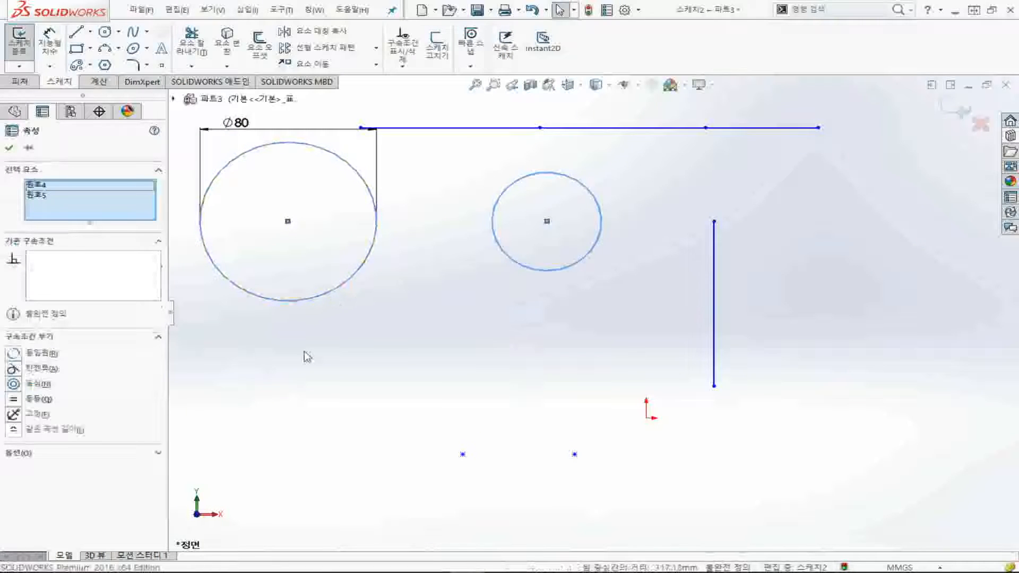
{"action": "left_click", "coordinate": [42, 371]}
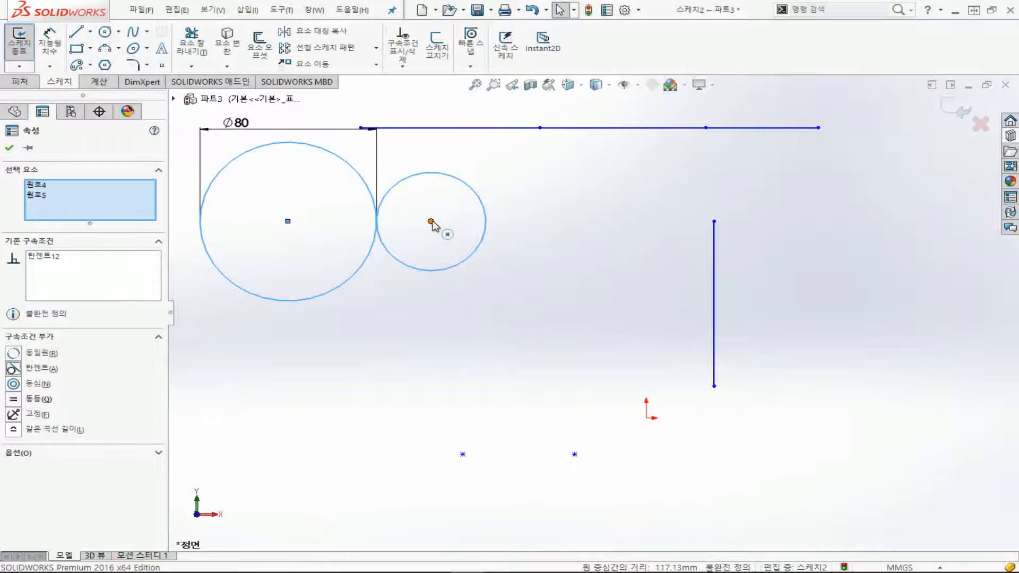
{"action": "mouse_move", "coordinate": [430, 221]}
{"action": "left_mouse_down"}
{"action": "mouse_move", "coordinate": [387, 321]}
{"action": "mouse_move", "coordinate": [180, 312]}
{"action": "mouse_move", "coordinate": [293, 112]}
{"action": "mouse_move", "coordinate": [417, 210]}
{"action": "left_mouse_up"}
{"action": "left_click", "coordinate": [300, 380]}
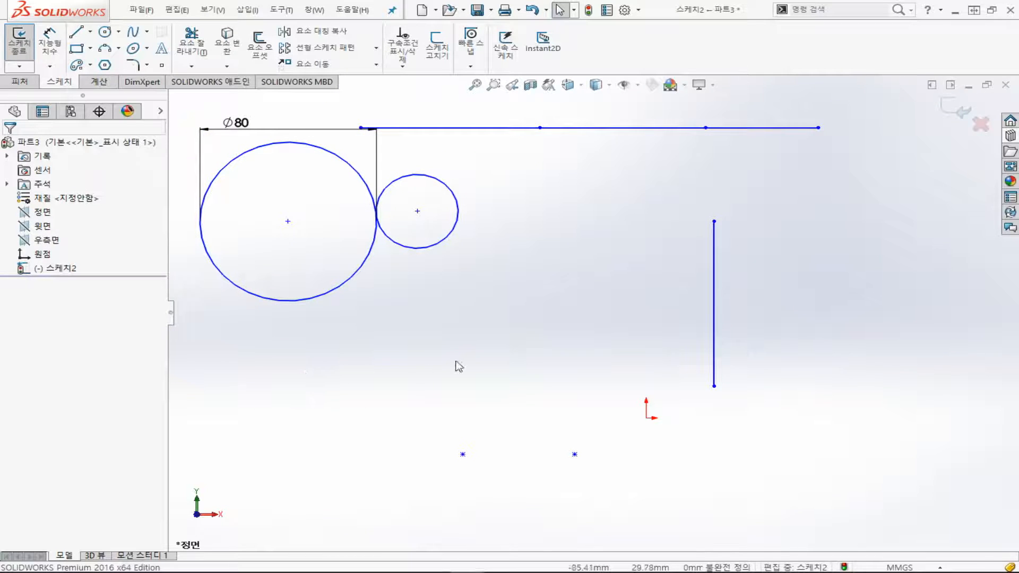
Add a tangent relation between the smaller circle and the vertical line
{"action": "left_click", "coordinate": [460, 213]}
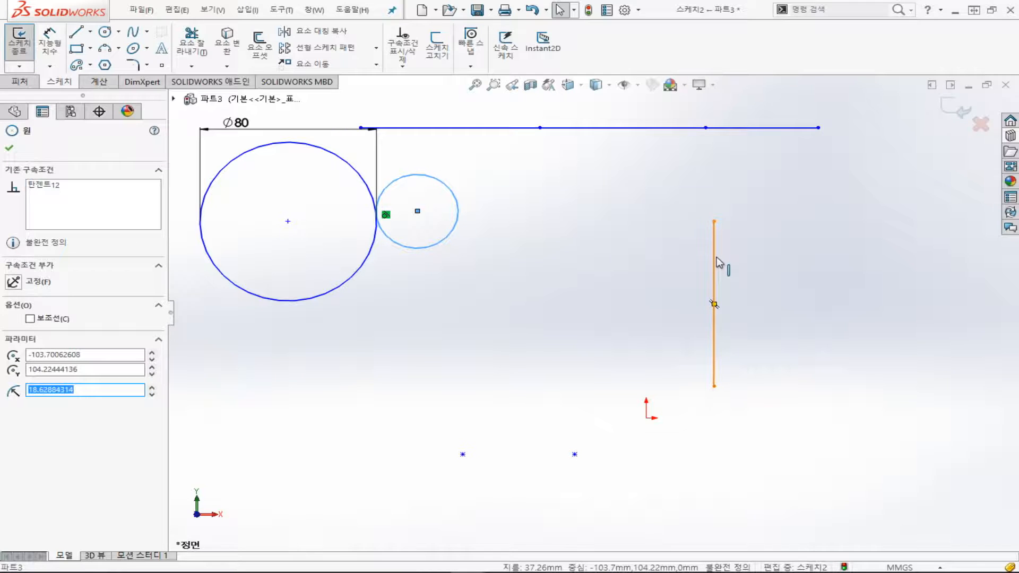
{"action": "left_click", "coordinate": [714, 295], "text": "ctrl"}
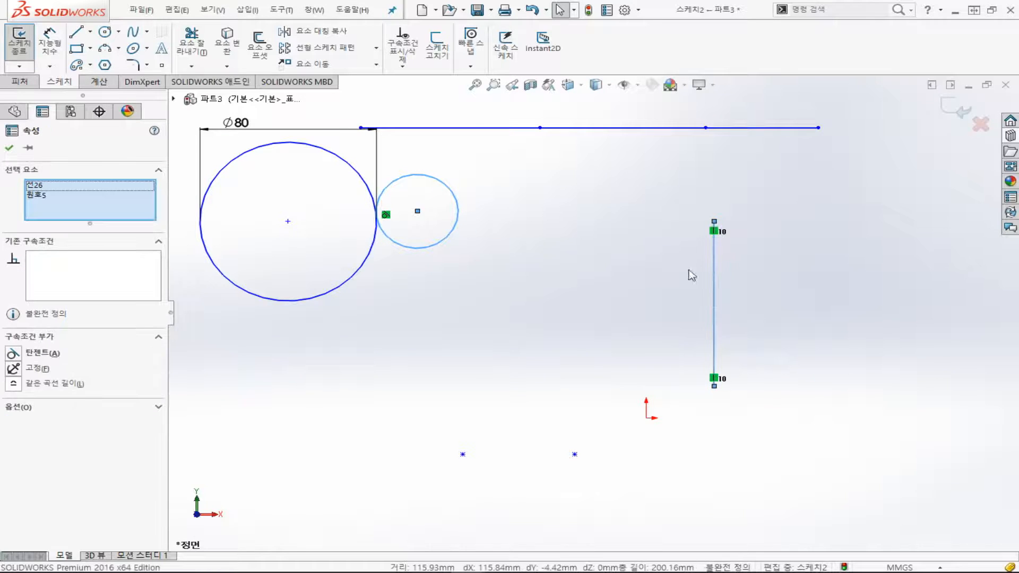
{"action": "left_click", "coordinate": [47, 355]}
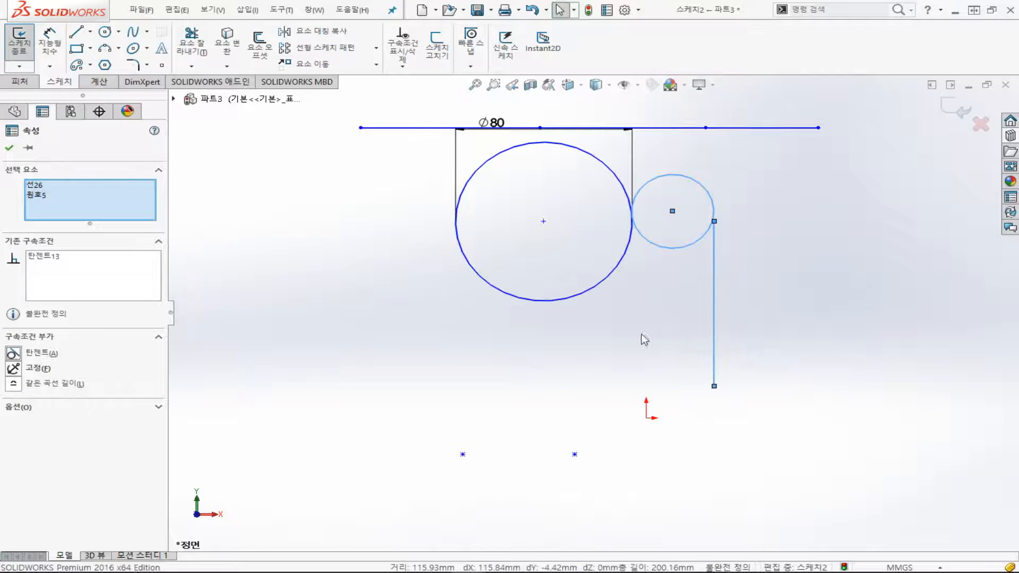
{"action": "left_click", "coordinate": [505, 342]}
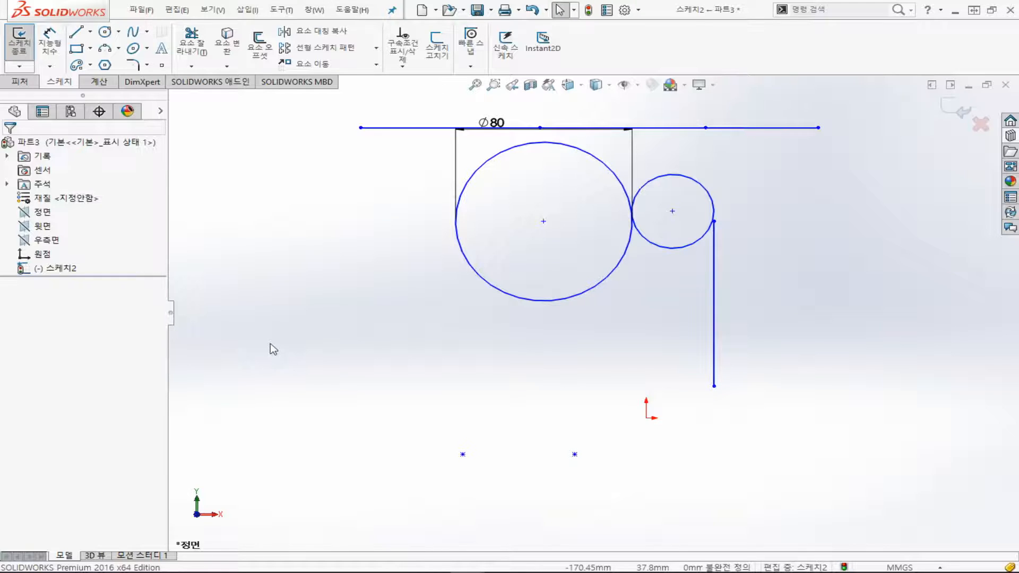
Sketch a separate circle about 42 mm in diameter to the left of the 80 mm circle
{"action": "left_click", "coordinate": [104, 32]}
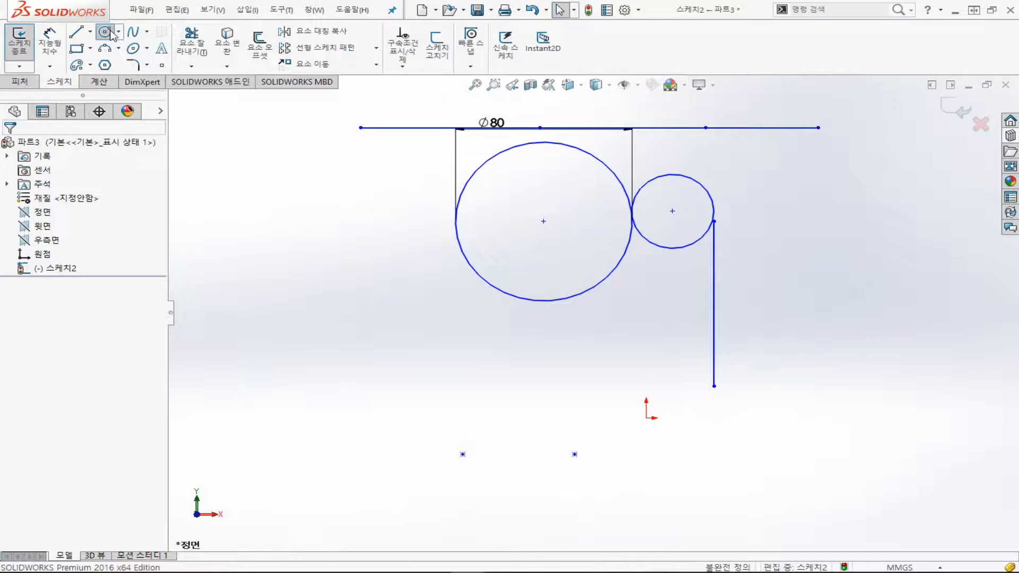
{"action": "left_click", "coordinate": [245, 281]}
{"action": "left_click", "coordinate": [268, 317]}
{"action": "key", "text": "Escape"}
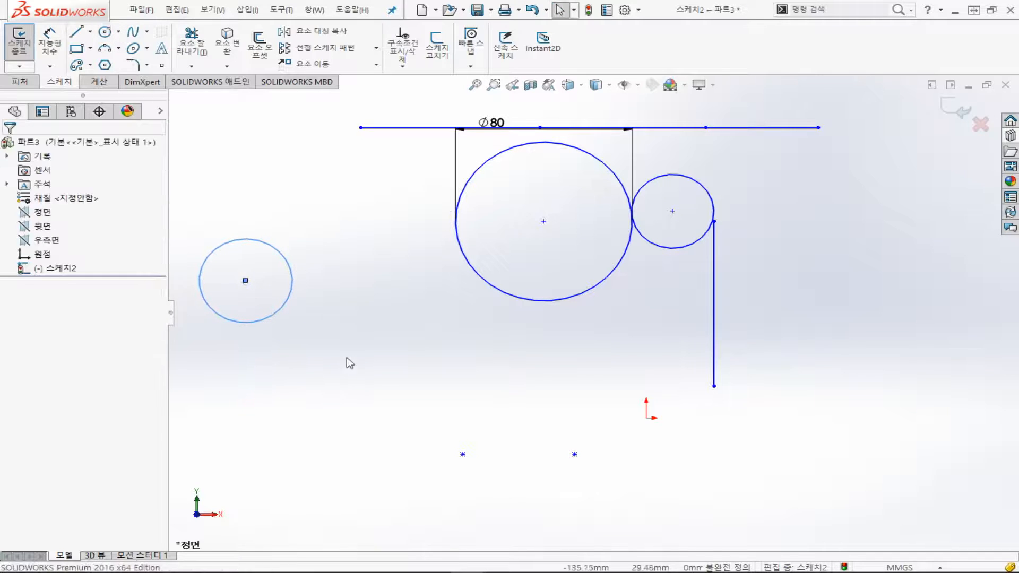
Make the new circle concentric with the 80 mm circle
{"action": "left_click", "coordinate": [261, 249]}
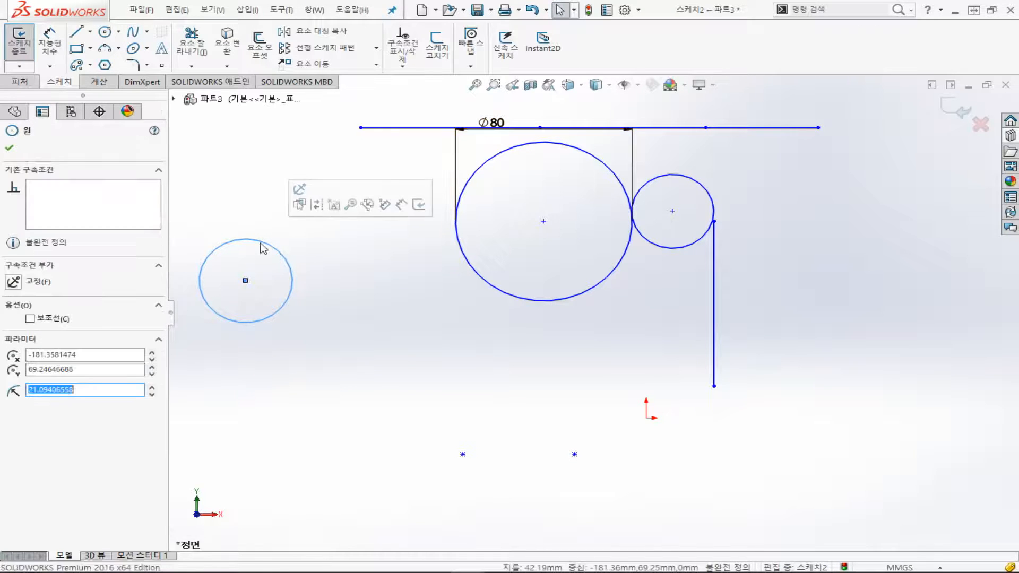
{"action": "left_click", "coordinate": [480, 282], "text": "ctrl"}
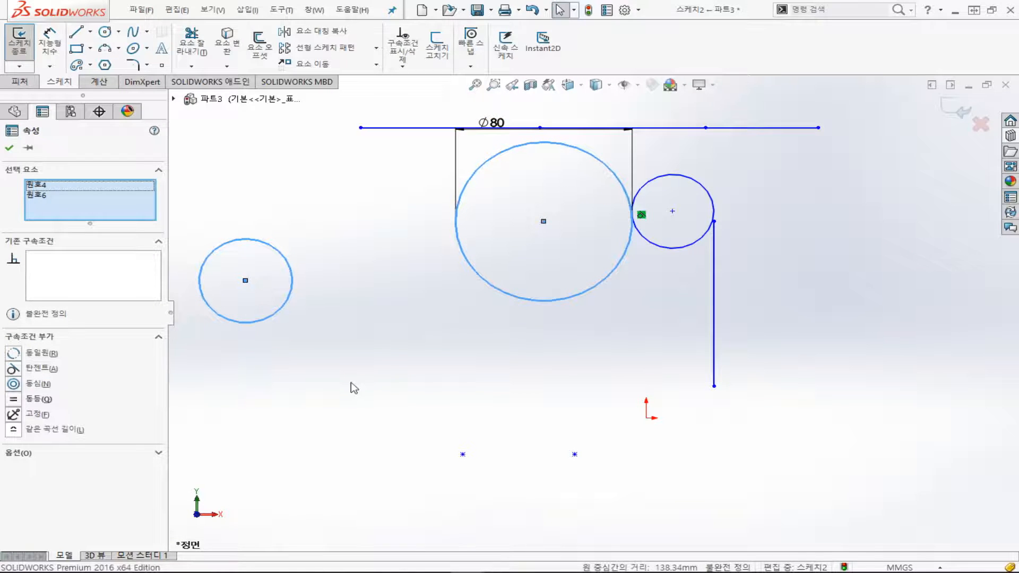
{"action": "left_click", "coordinate": [14, 384]}
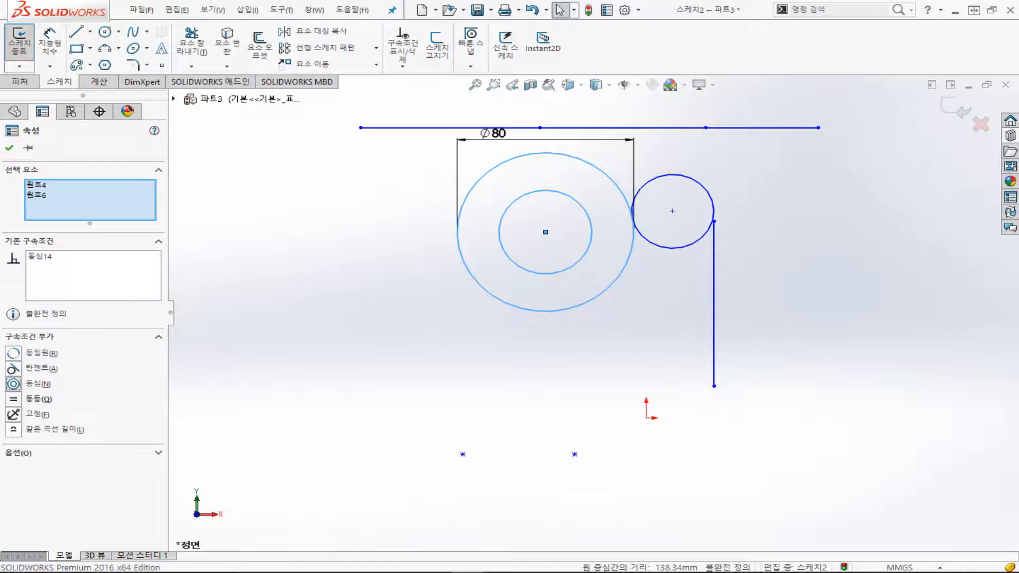
{"action": "left_click", "coordinate": [9, 149]}
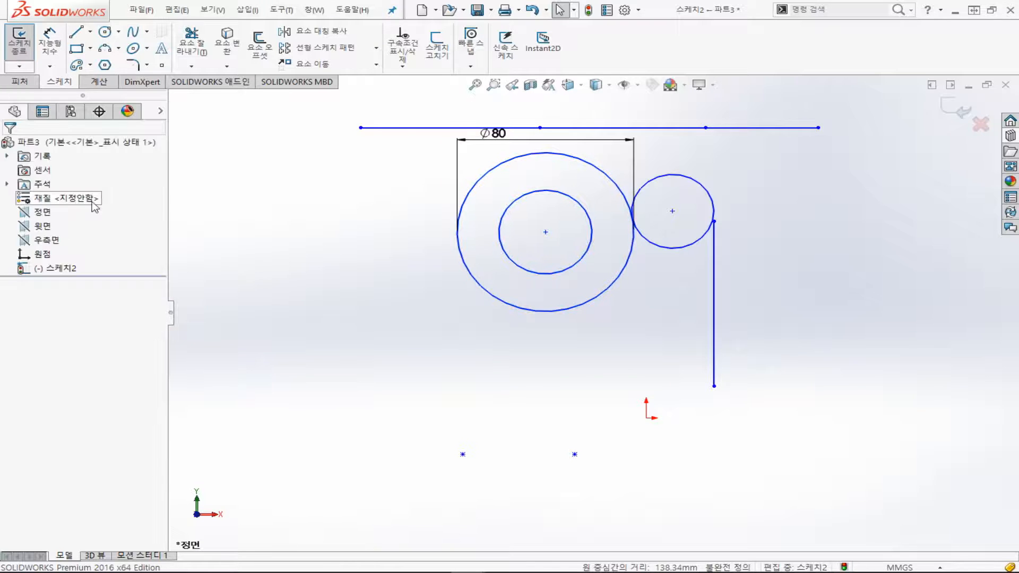
Sketch another separate circle below and to the left of the concentric circles
{"action": "left_click", "coordinate": [105, 32]}
{"action": "left_click", "coordinate": [296, 340]}
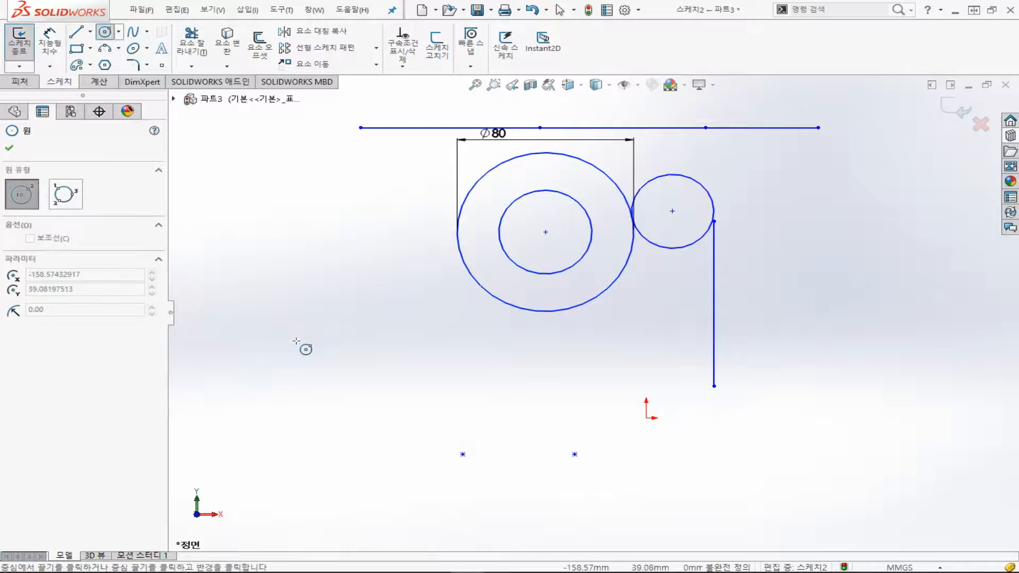
{"action": "left_click", "coordinate": [346, 366]}
{"action": "key", "text": "Escape"}
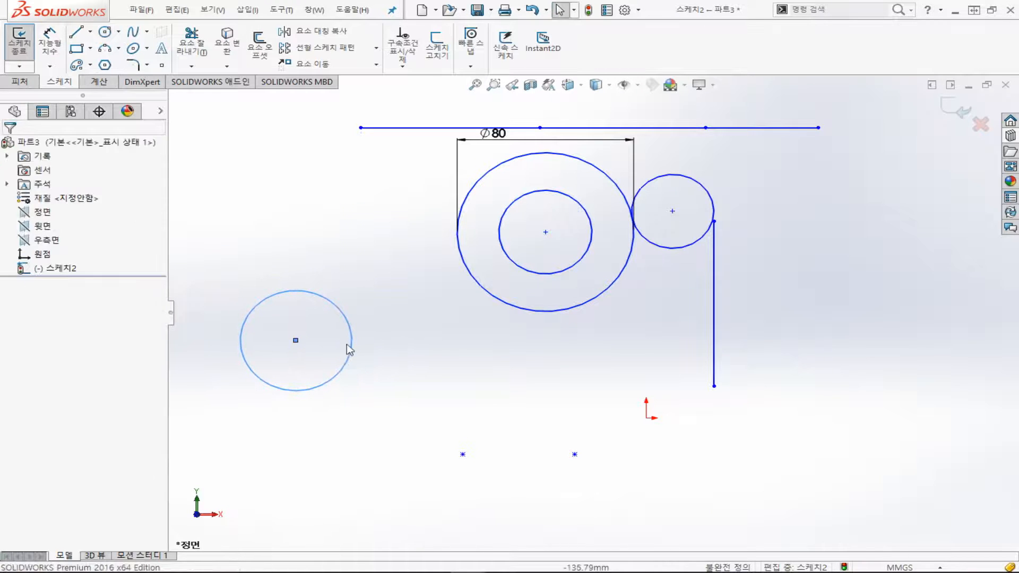
Add a coradial relation between the newest circle and the 80 mm circle
{"action": "left_click", "coordinate": [579, 164], "text": "ctrl"}
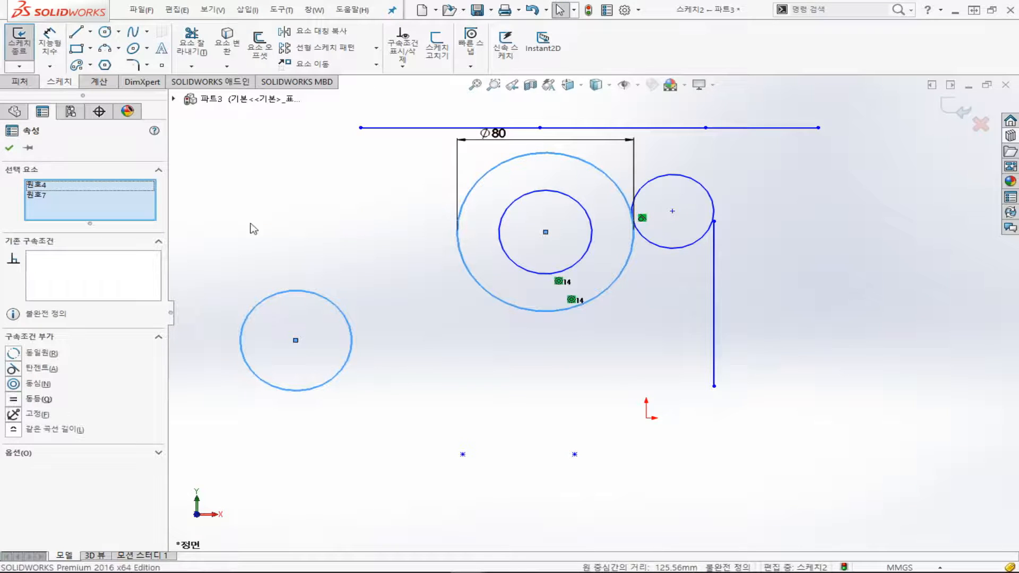
{"action": "left_click", "coordinate": [45, 353]}
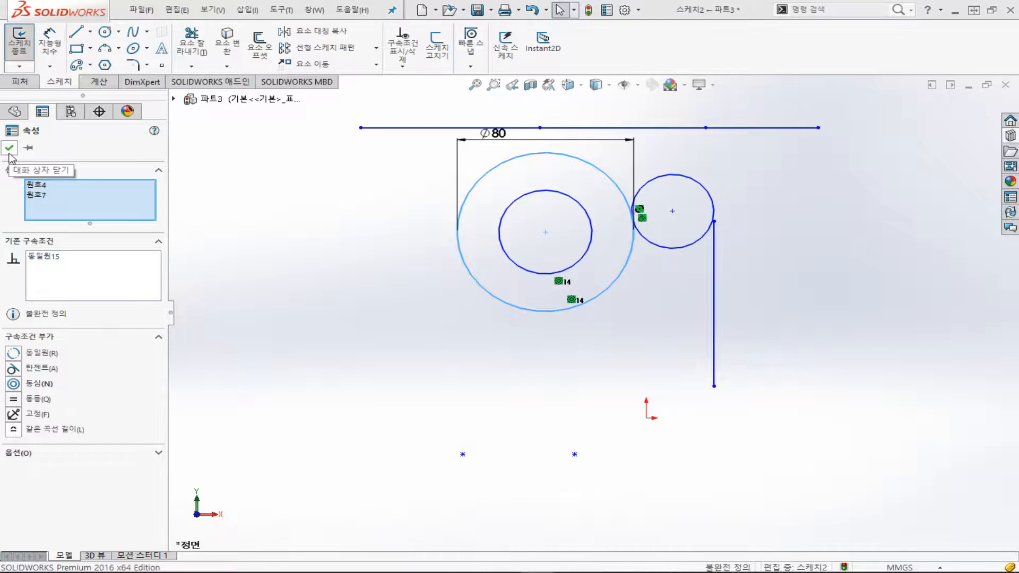
{"action": "left_click", "coordinate": [302, 359]}
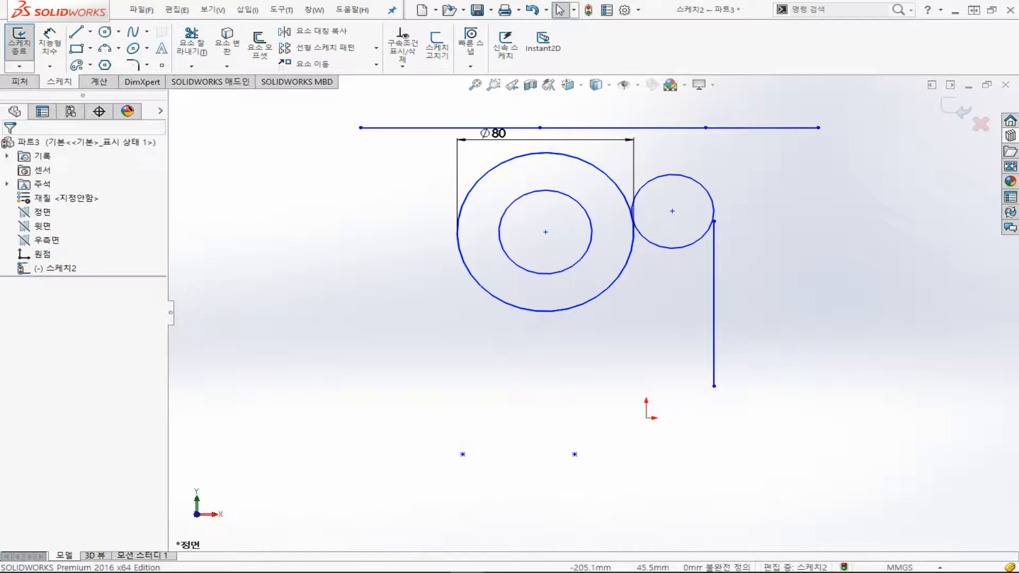
Add a perpendicular relation between the vertical line and the right-hand horizontal line
{"action": "left_click", "coordinate": [715, 284]}
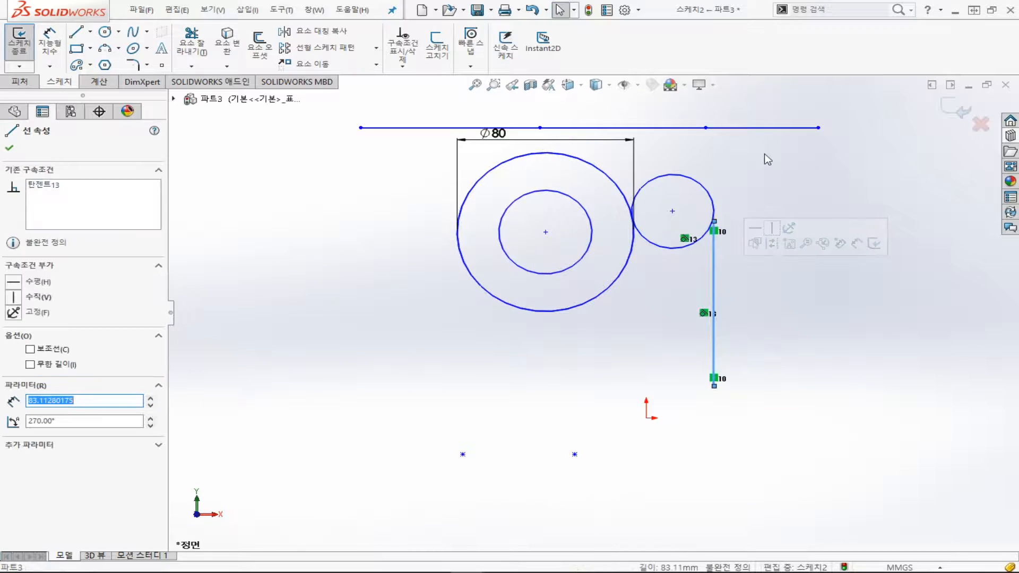
{"action": "left_click", "coordinate": [760, 128], "text": "ctrl"}
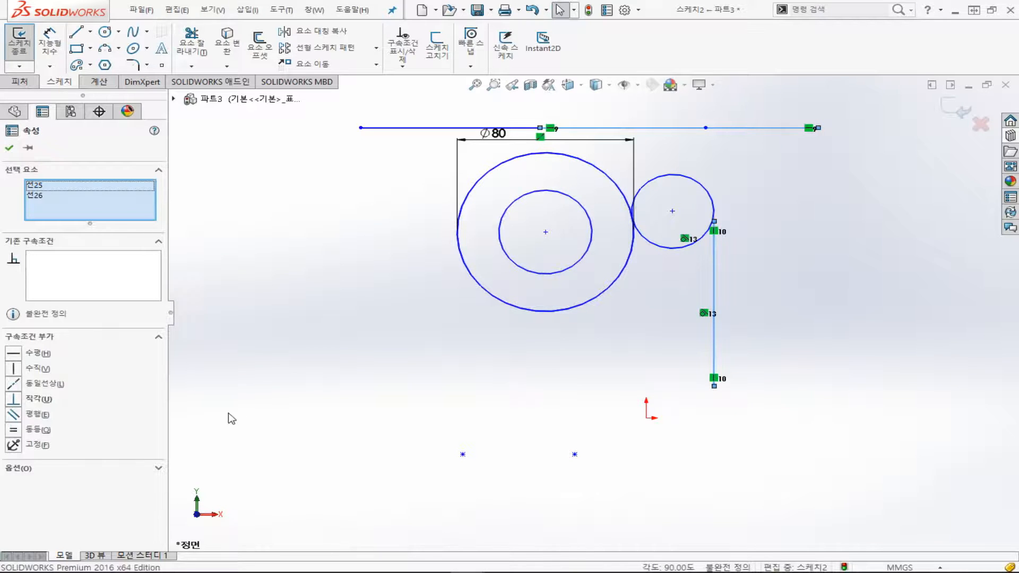
{"action": "left_click", "coordinate": [51, 406]}
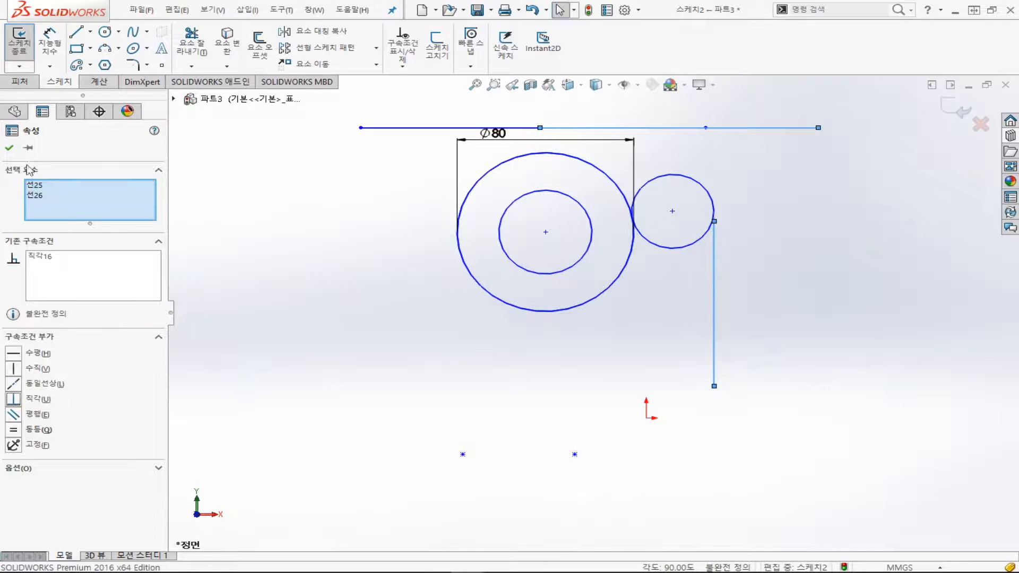
{"action": "left_click", "coordinate": [8, 148]}
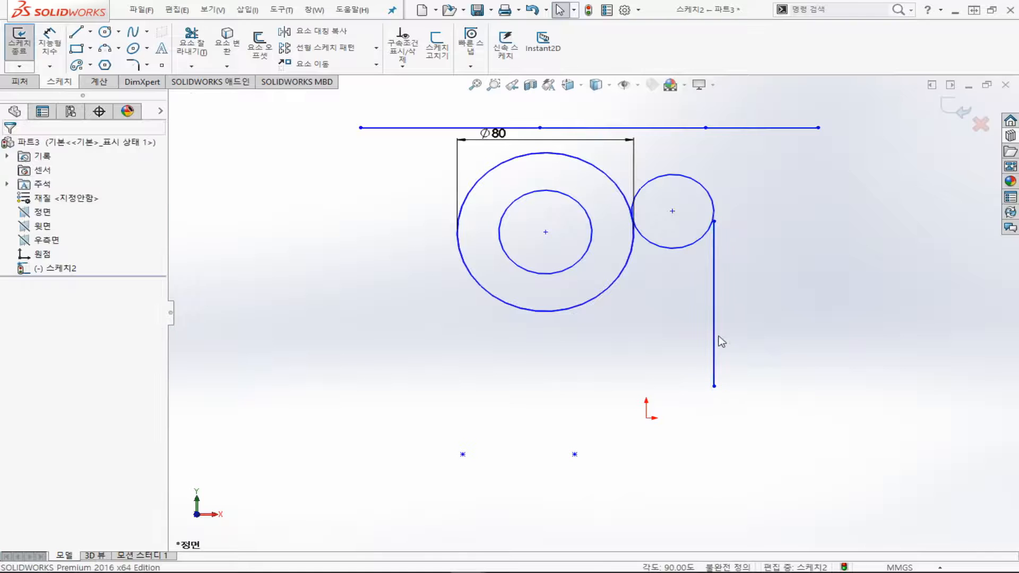
{"action": "left_click", "coordinate": [712, 312]}
{"action": "left_click", "coordinate": [546, 351]}
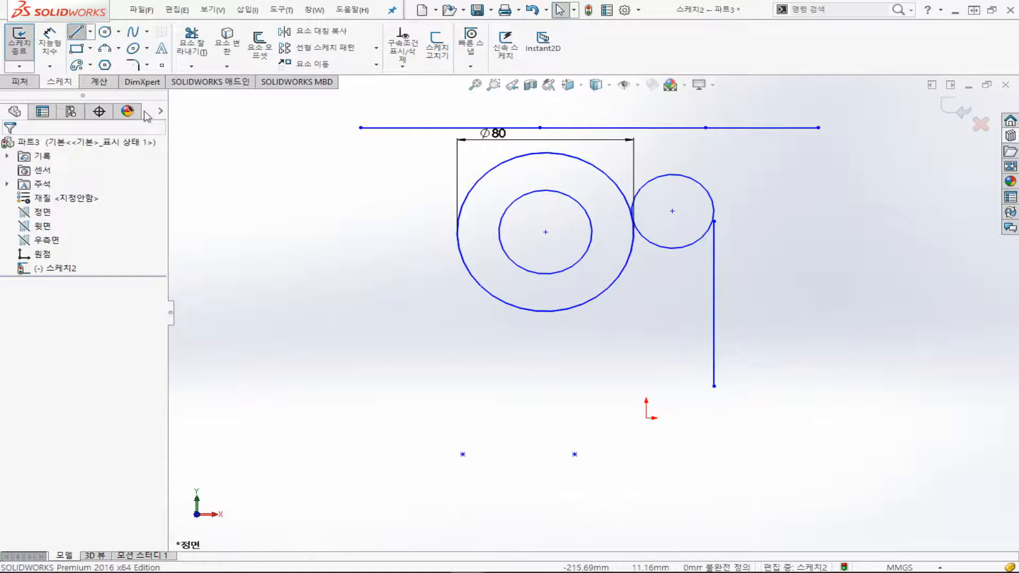
Sketch a separate diagonal line sloping down to the right, below and to the left of the 80 mm circle
{"action": "left_click", "coordinate": [76, 32]}
{"action": "left_click", "coordinate": [381, 276]}
{"action": "left_click", "coordinate": [526, 408]}
{"action": "key", "text": "Escape"}
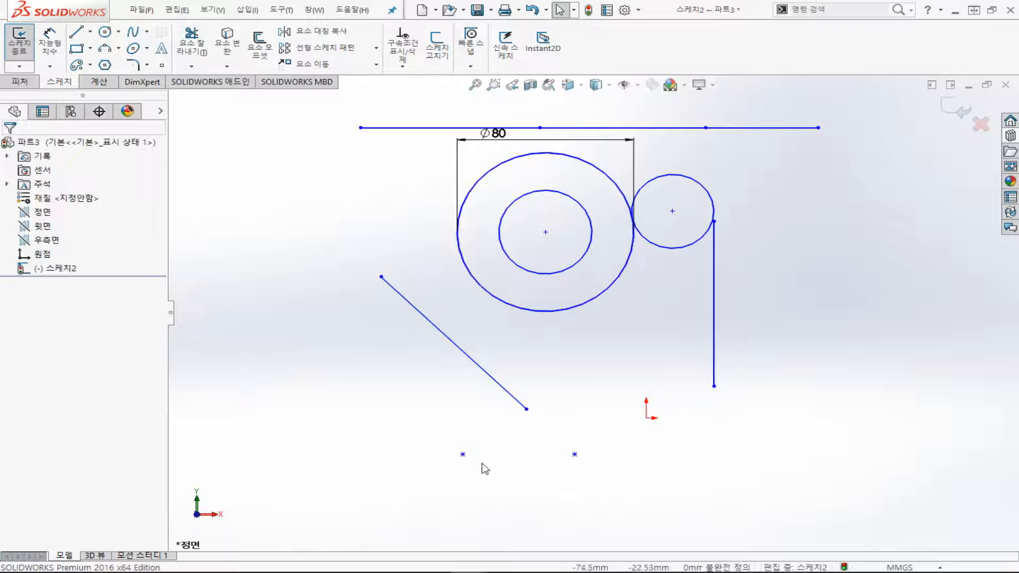
Make the left sketch point the midpoint of the diagonal line and test it by swinging the line's upper endpoint to near horizontal
{"action": "left_click", "coordinate": [463, 455]}
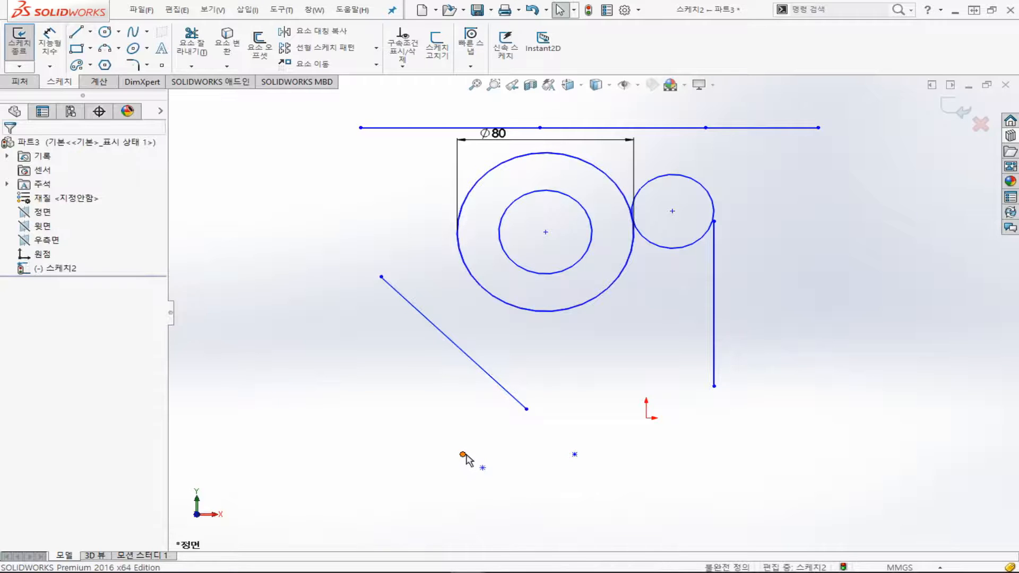
{"action": "left_click", "coordinate": [411, 310], "text": "ctrl"}
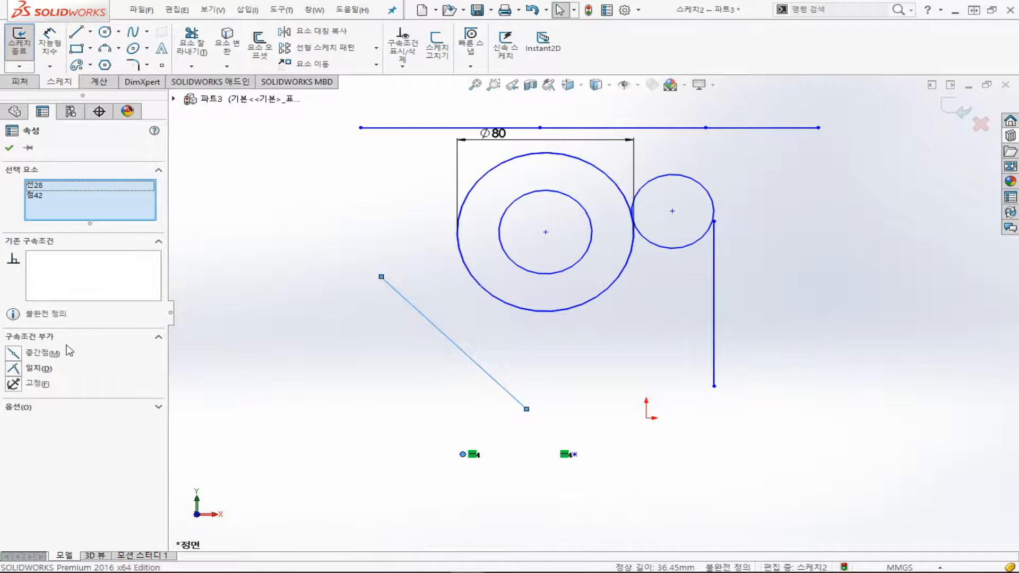
{"action": "left_click", "coordinate": [12, 356]}
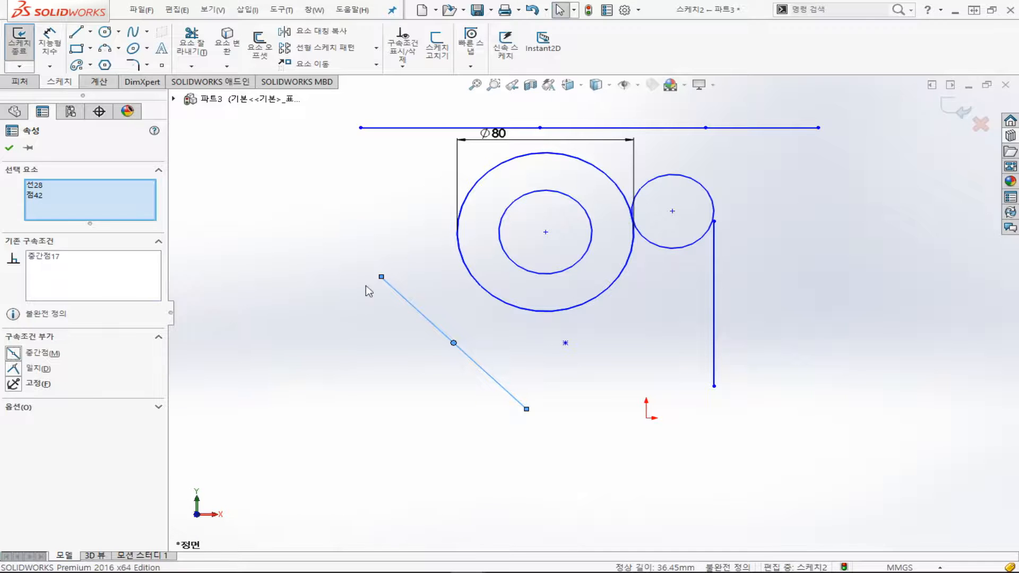
{"action": "left_click_drag", "start_coordinate": [379, 277], "coordinate": [641, 337]}
{"action": "left_click", "coordinate": [502, 462]}
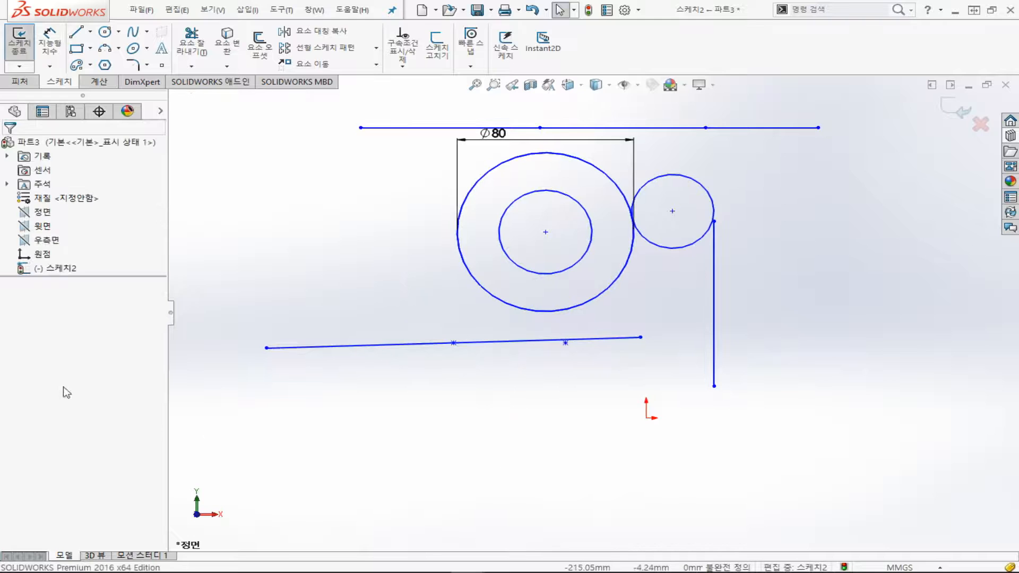
Make the lower line's right endpoint coincident with the vertical line and test it by moving the lower line's left endpoint slightly up
{"action": "left_click", "coordinate": [640, 337]}
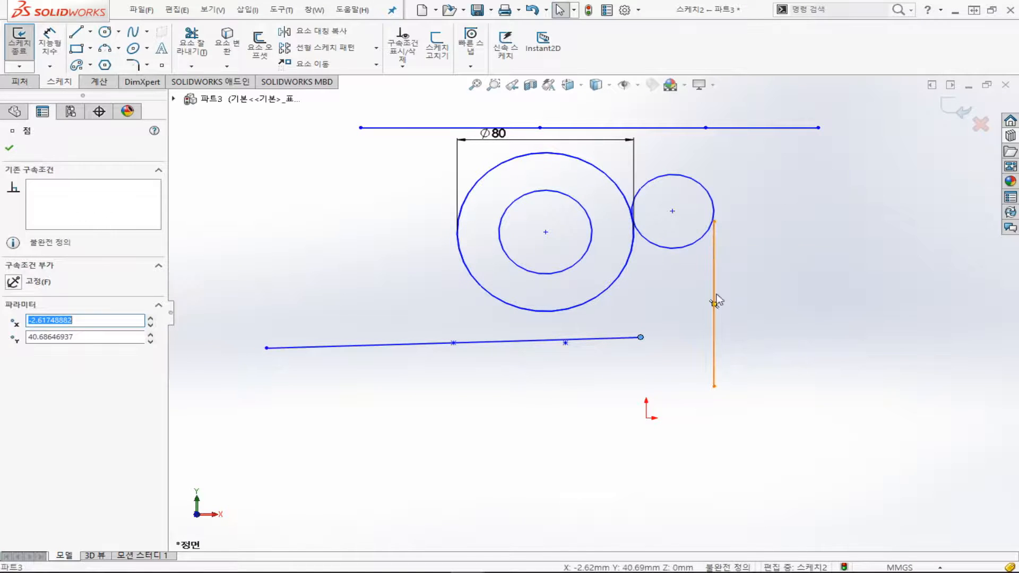
{"action": "left_click", "coordinate": [714, 289], "text": "ctrl"}
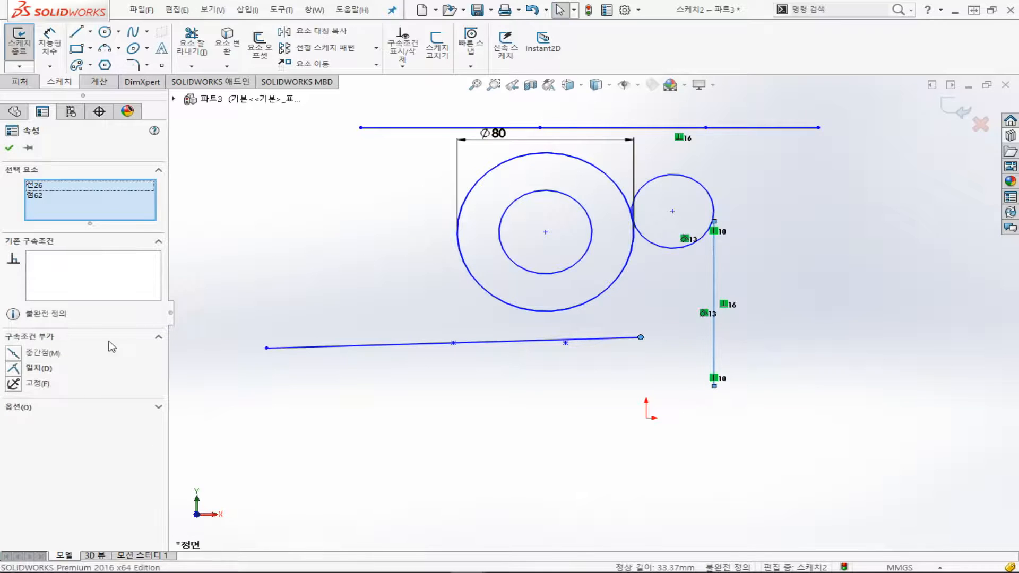
{"action": "left_click", "coordinate": [37, 370]}
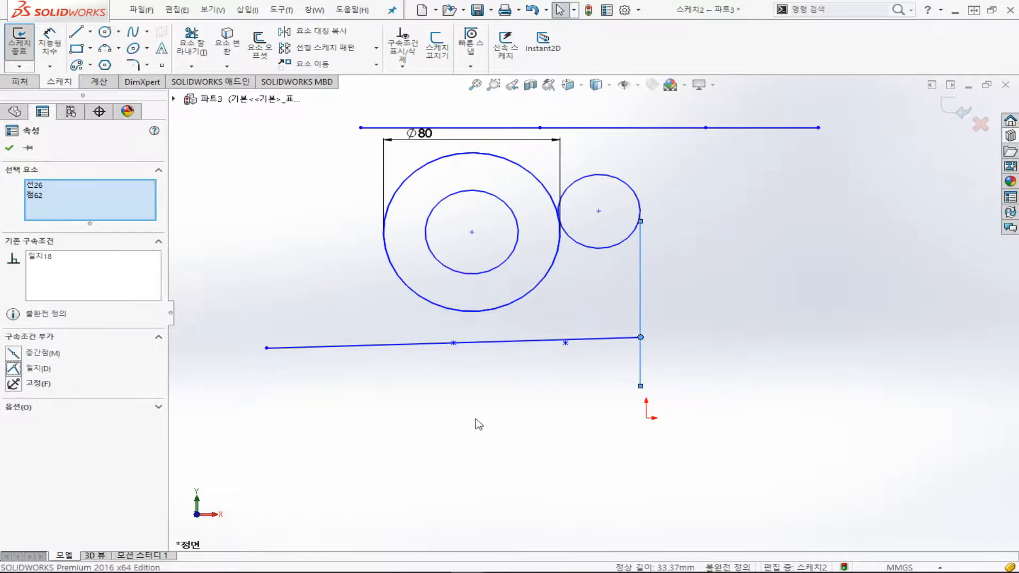
{"action": "left_click_drag", "start_coordinate": [266, 348], "coordinate": [314, 322]}
{"action": "left_click", "coordinate": [336, 436]}
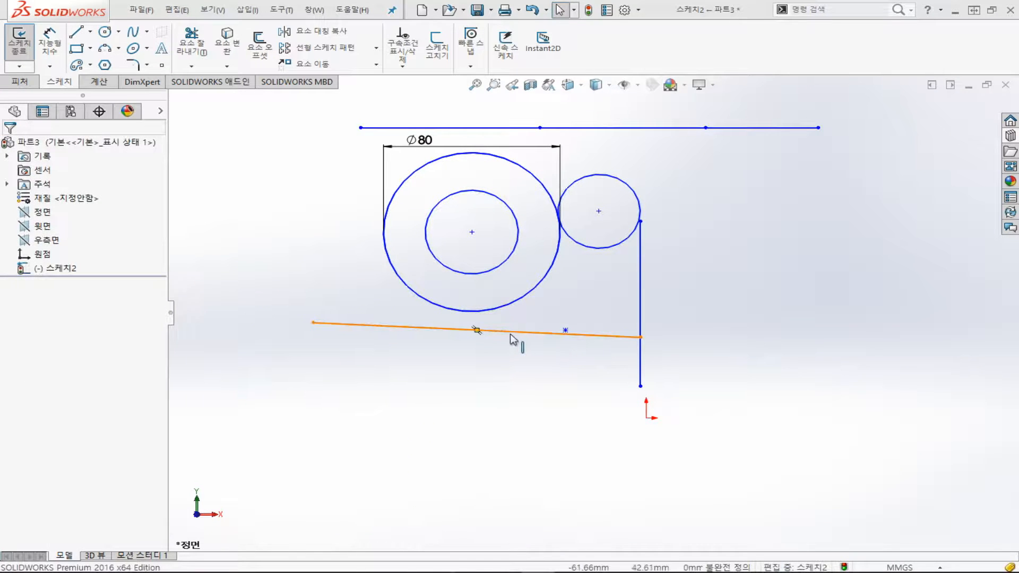
Make the lower line parallel to the right-hand upper horizontal line and test it by moving the lower line's right endpoint outward
{"action": "left_click", "coordinate": [546, 334]}
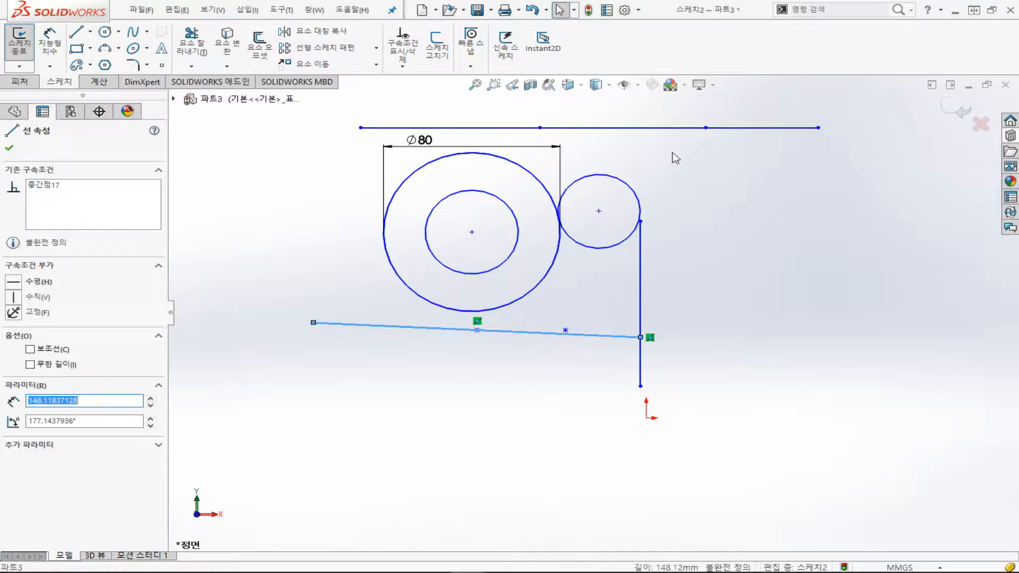
{"action": "left_click", "coordinate": [659, 129]}
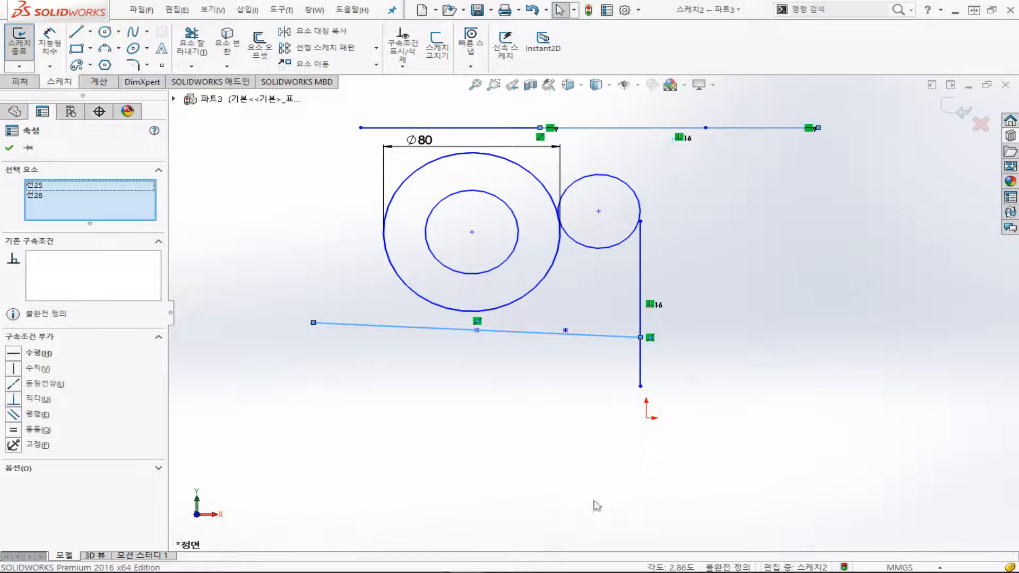
{"action": "left_click", "coordinate": [31, 417]}
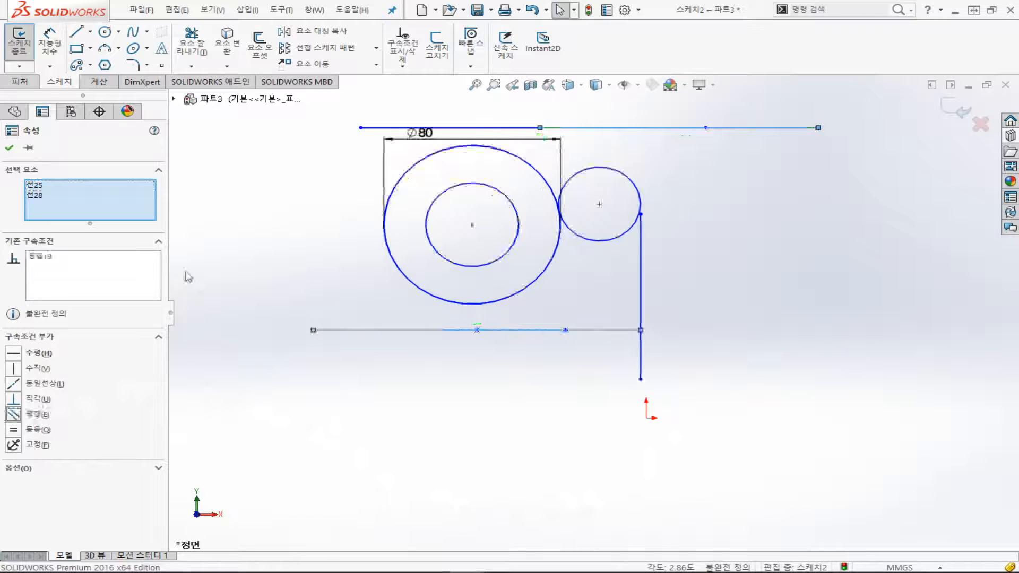
{"action": "left_click", "coordinate": [9, 147]}
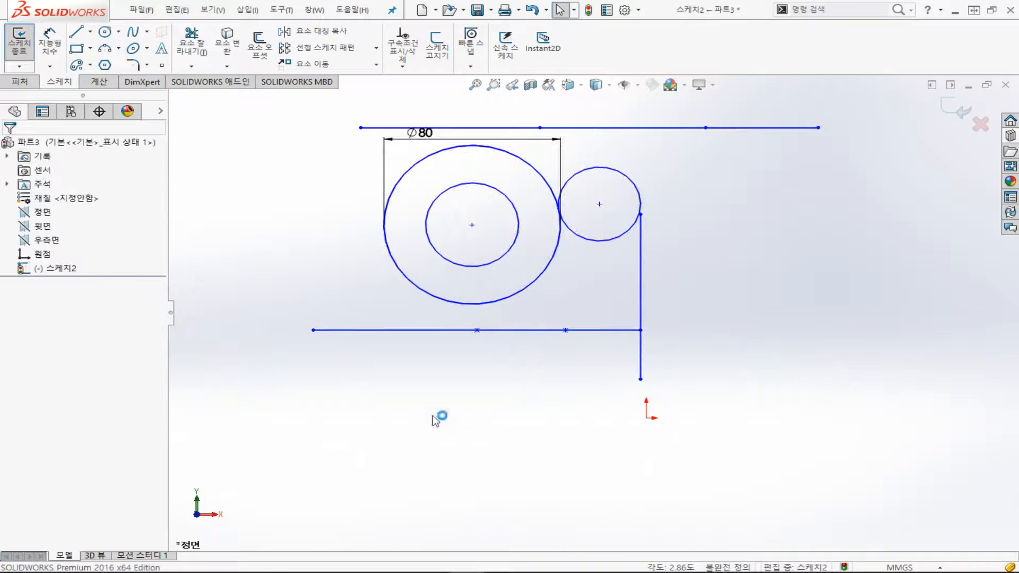
{"action": "mouse_move", "coordinate": [641, 331]}
{"action": "left_mouse_down"}
{"action": "mouse_move", "coordinate": [823, 346]}
{"action": "mouse_move", "coordinate": [799, 292]}
{"action": "mouse_move", "coordinate": [790, 214]}
{"action": "mouse_move", "coordinate": [768, 181]}
{"action": "mouse_move", "coordinate": [670, 221]}
{"action": "mouse_move", "coordinate": [718, 342]}
{"action": "left_mouse_up"}
{"action": "left_click", "coordinate": [550, 406]}
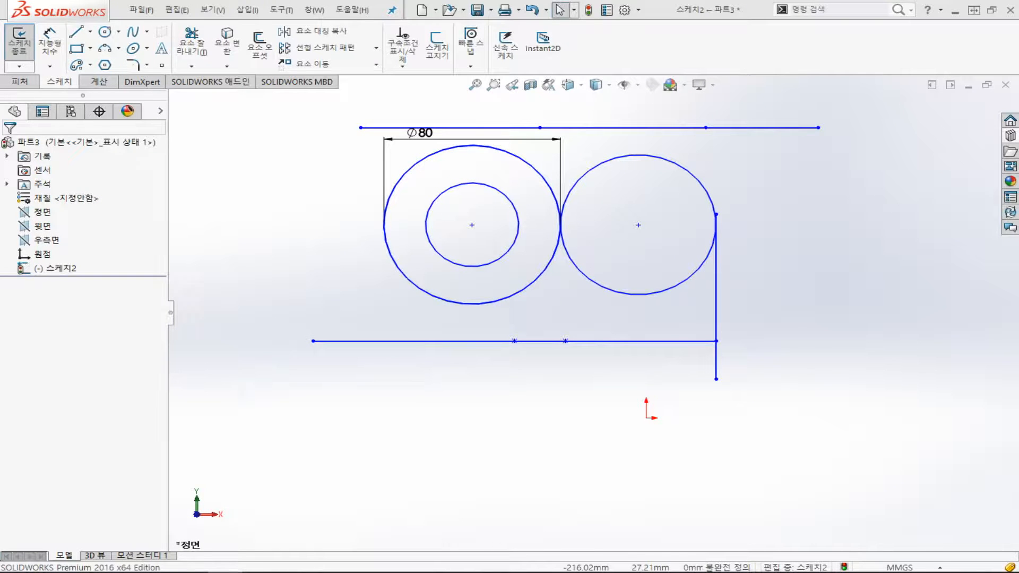
Delete all the lines, circles, points and the dimension from the sketch
{"action": "mouse_move", "coordinate": [218, 106]}
{"action": "left_mouse_down"}
{"action": "mouse_move", "coordinate": [928, 550]}
{"action": "mouse_move", "coordinate": [937, 516]}
{"action": "left_mouse_up"}
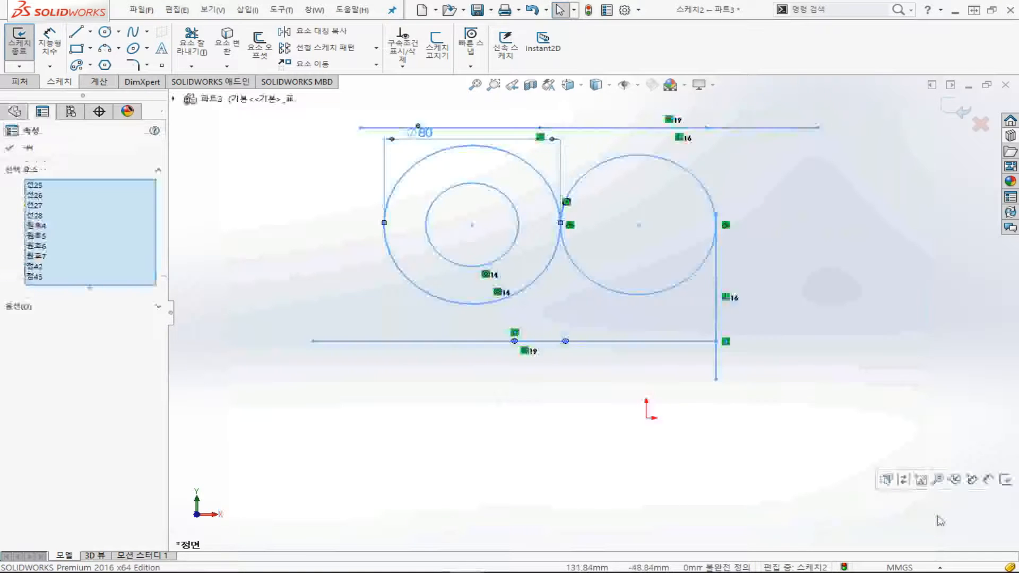
{"action": "key", "text": "Delete"}
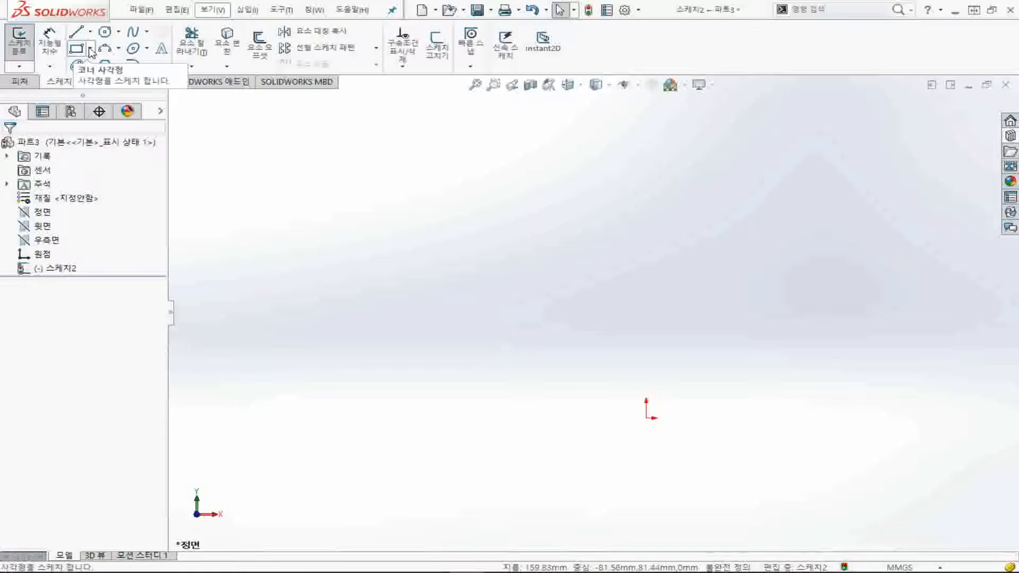
Sketch two center rectangles: one about 40 × 56 mm up and left of the origin, one about 59 × 77 mm centred on the origin
{"action": "left_click", "coordinate": [91, 51]}
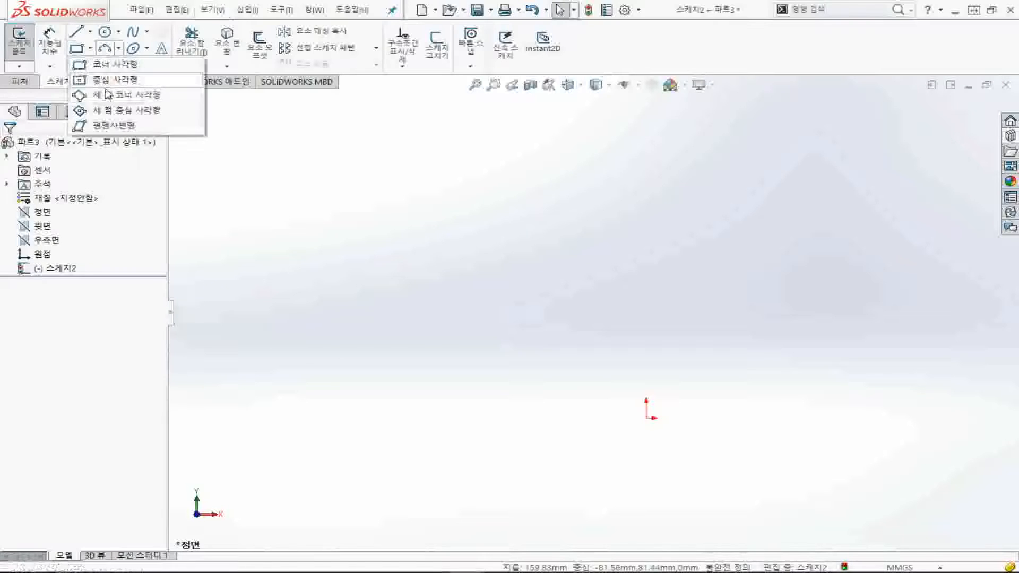
{"action": "left_click", "coordinate": [98, 77]}
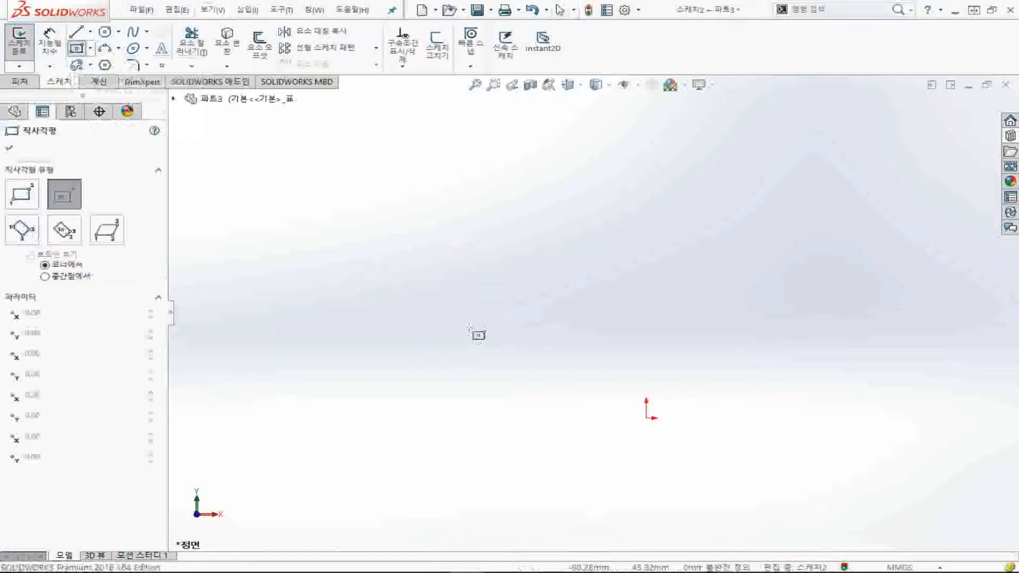
{"action": "left_click", "coordinate": [469, 327]}
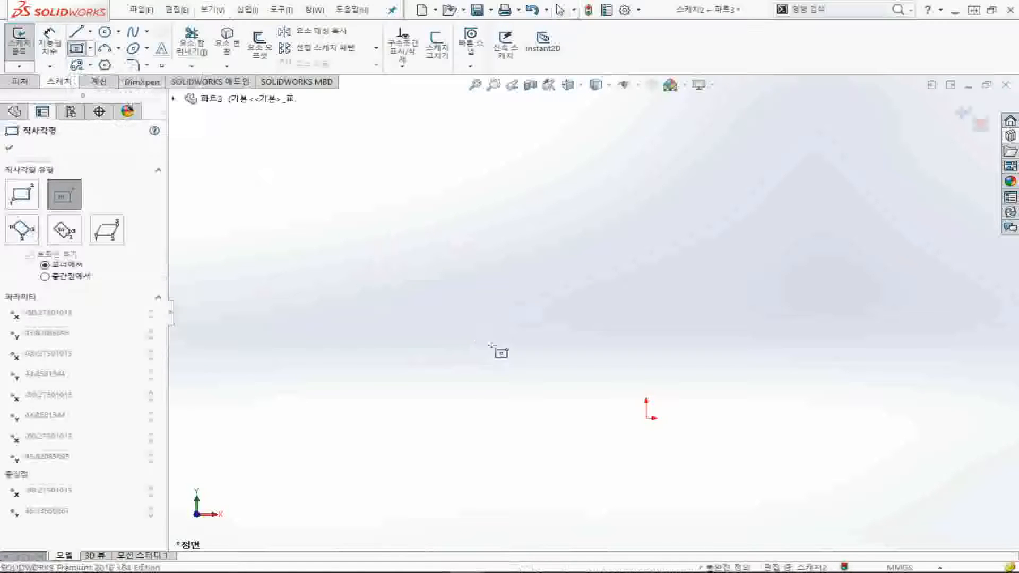
{"action": "left_click", "coordinate": [513, 383]}
{"action": "left_click", "coordinate": [646, 417]}
{"action": "left_click", "coordinate": [711, 341]}
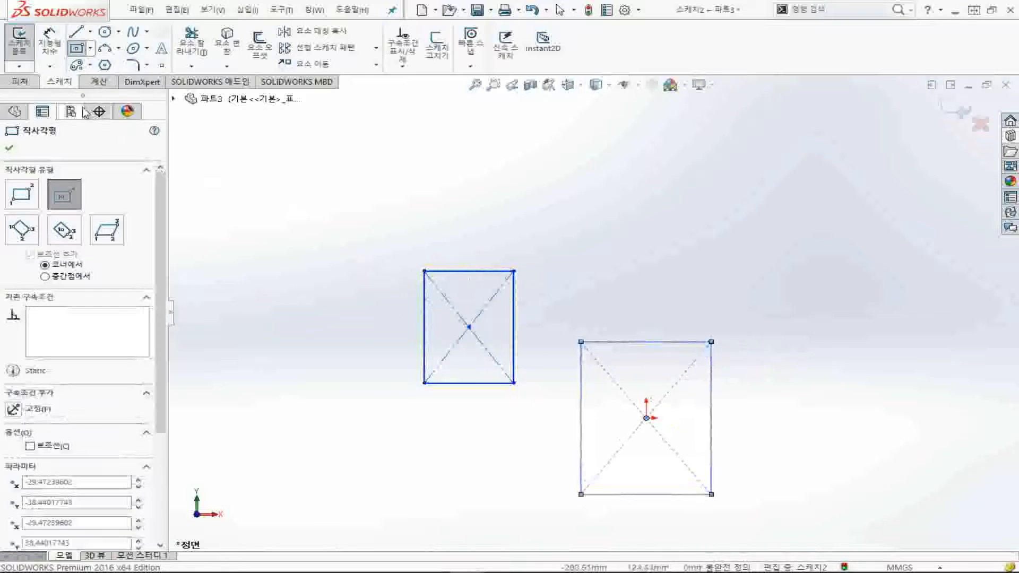
Dimension the rectangle away from the origin to 50 mm high and 50 mm wide with Smart Dimension
{"action": "left_click", "coordinate": [51, 48]}
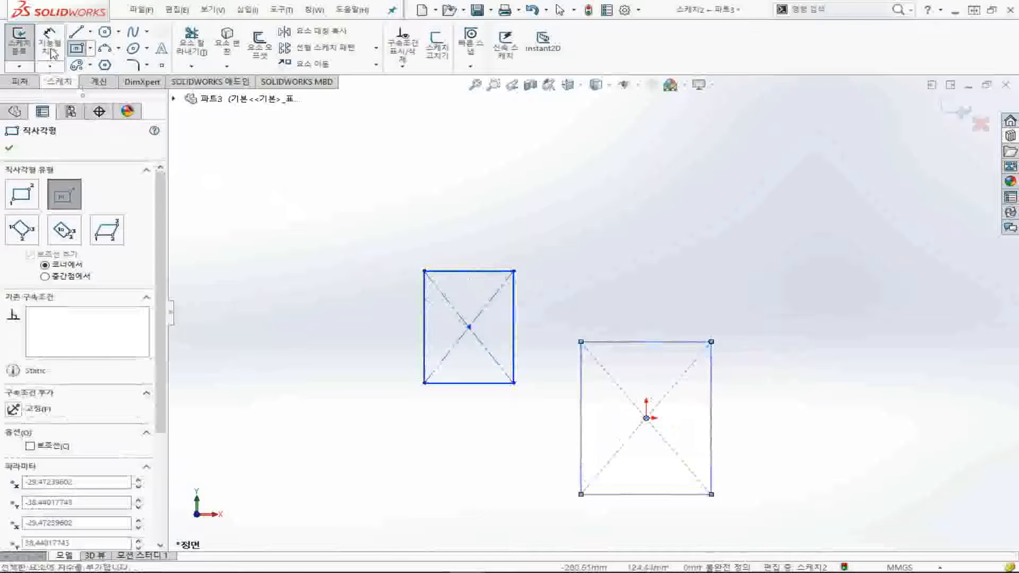
{"action": "left_click", "coordinate": [423, 300]}
{"action": "left_click", "coordinate": [394, 324]}
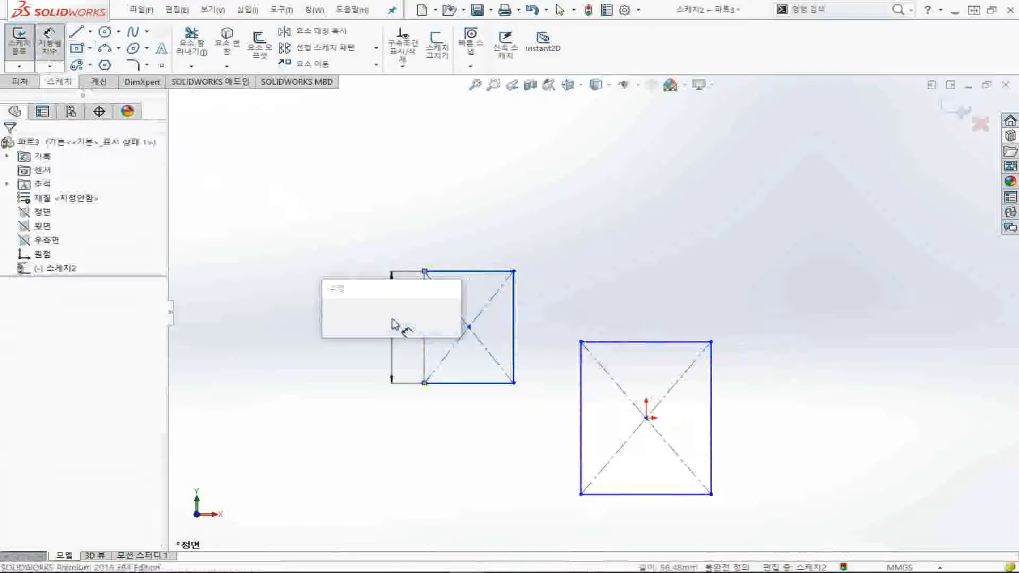
{"action": "type", "text": "50"}
{"action": "key", "text": "Return"}
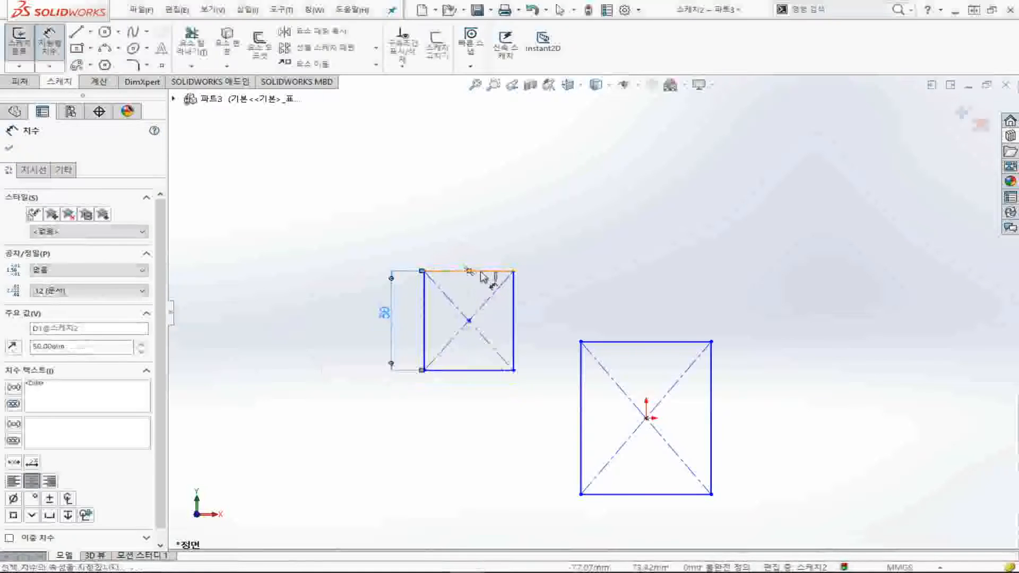
{"action": "left_click", "coordinate": [490, 270]}
{"action": "left_click", "coordinate": [459, 242]}
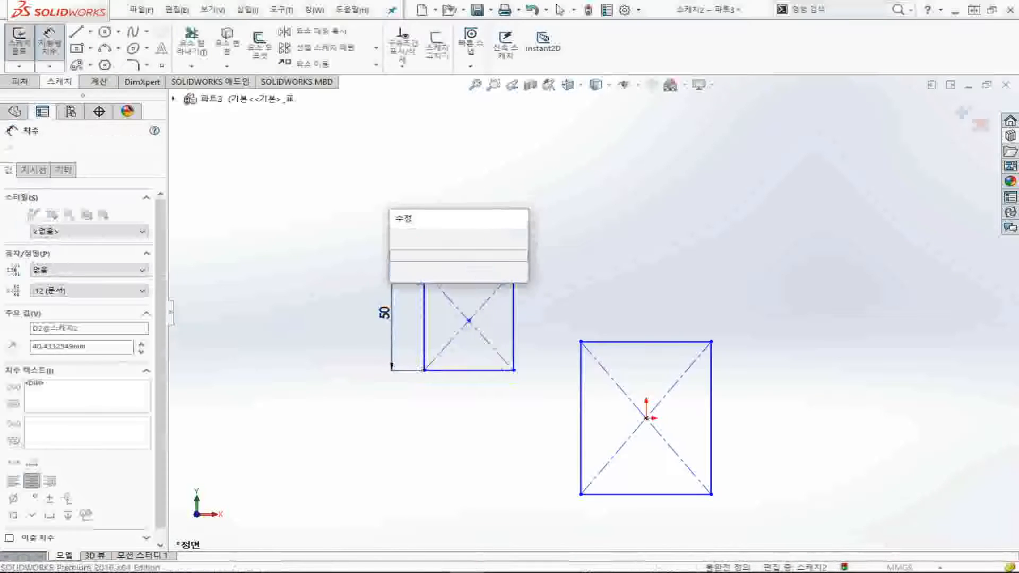
{"action": "type", "text": "50"}
{"action": "key", "text": "Return"}
Dimension the origin-centred rectangle to 50 mm wide and 50 mm high, and leave the dimension command
{"action": "left_click", "coordinate": [682, 343]}
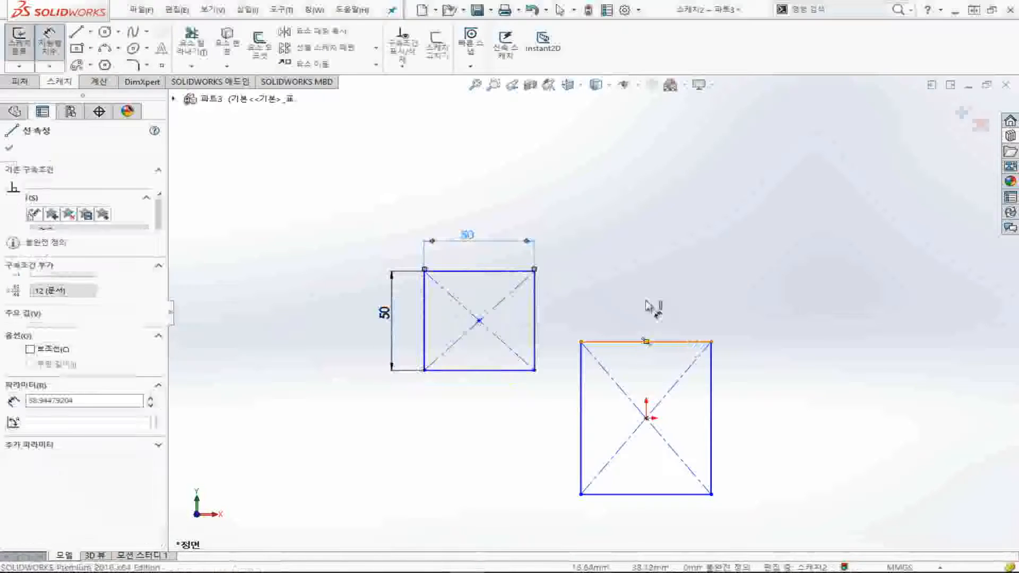
{"action": "left_click", "coordinate": [664, 314]}
{"action": "type", "text": "50"}
{"action": "key", "text": "Return"}
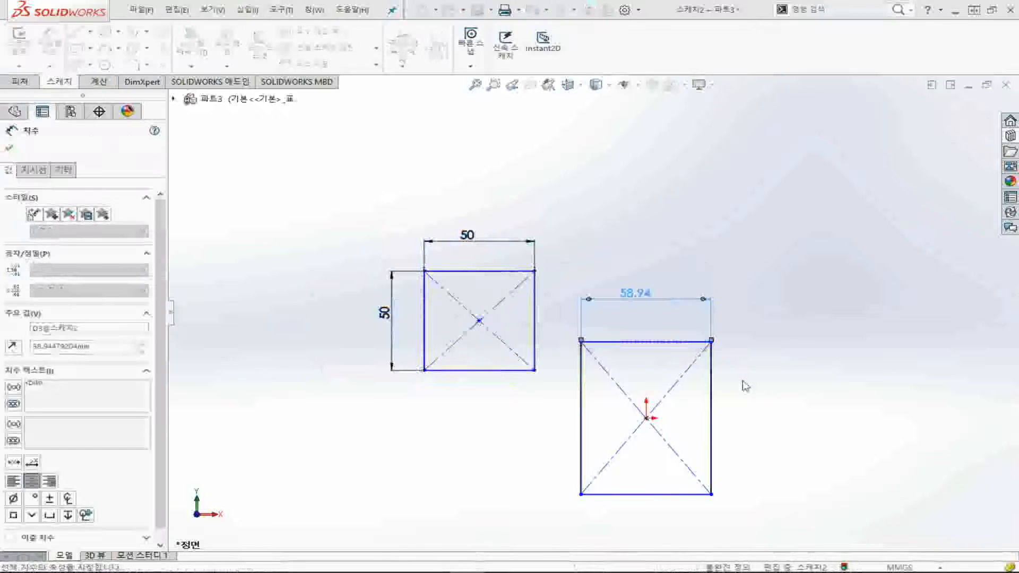
{"action": "left_click", "coordinate": [701, 413]}
{"action": "left_click", "coordinate": [738, 406]}
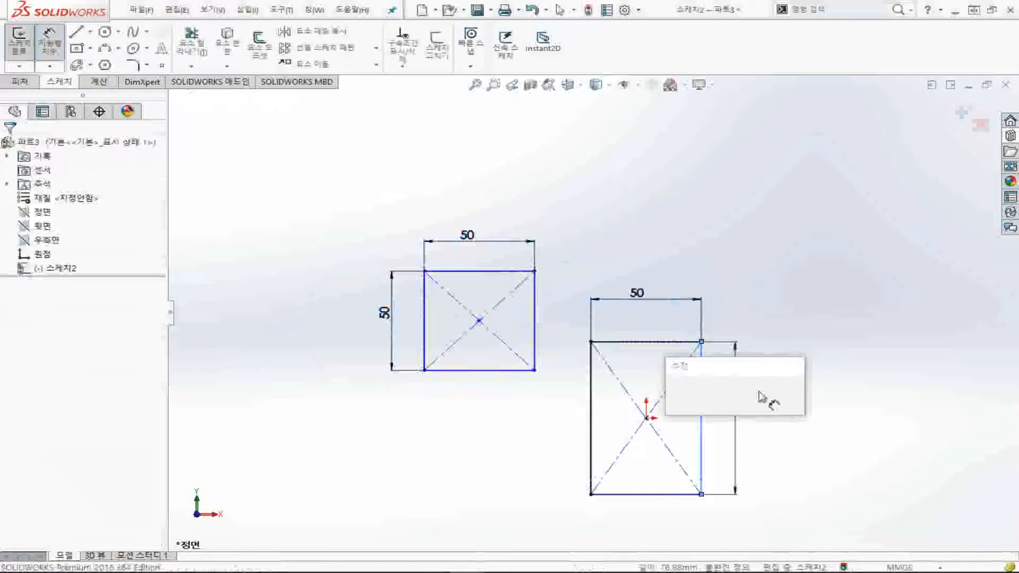
{"action": "type", "text": "50"}
{"action": "key", "text": "Return"}
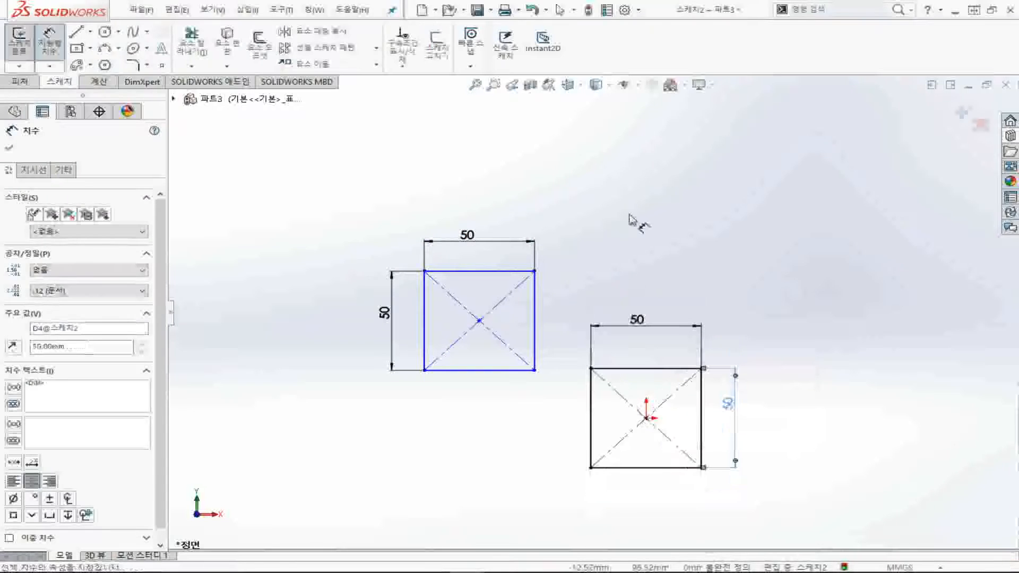
{"action": "key", "text": "Escape"}
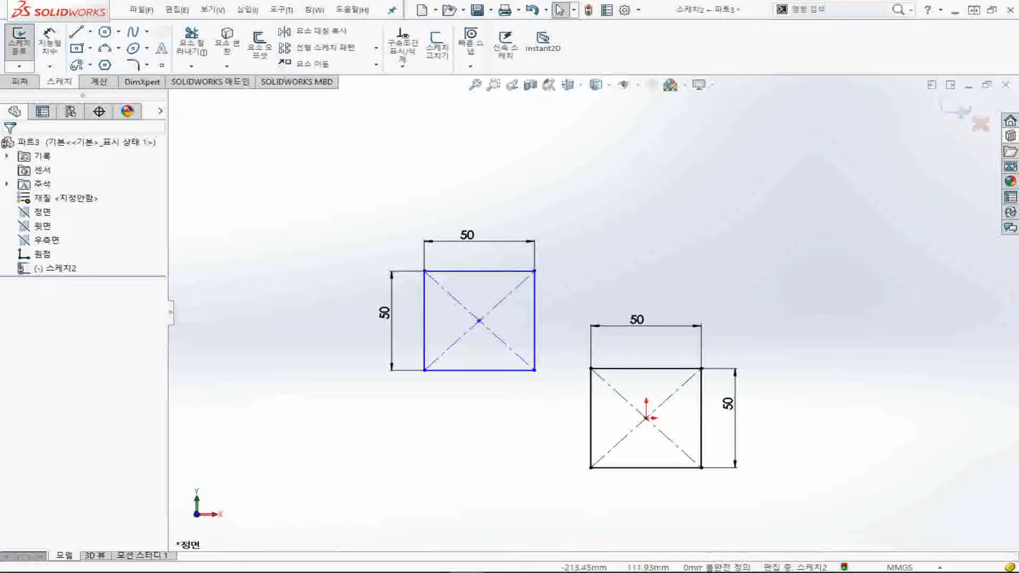
Move the rectangle away from the origin slightly left and down by its center point to test its freedom
{"action": "left_click", "coordinate": [479, 322]}
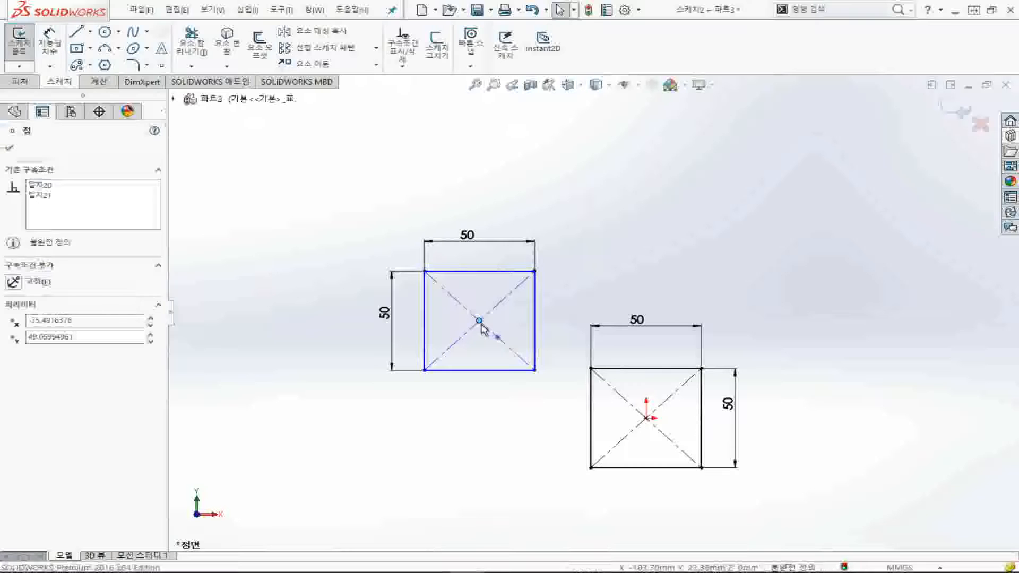
{"action": "left_click_drag", "start_coordinate": [482, 328], "coordinate": [448, 332]}
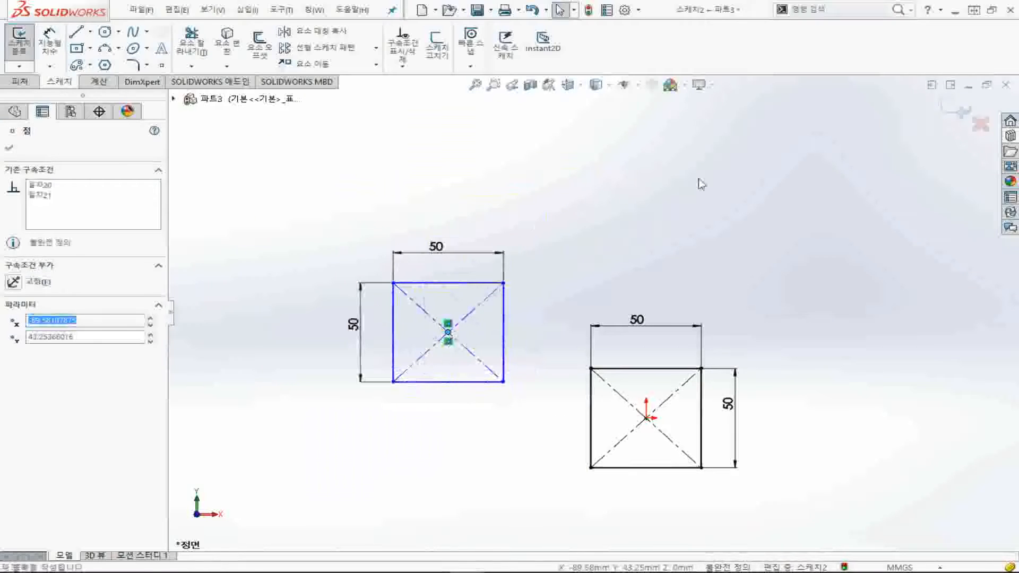
{"action": "left_click", "coordinate": [699, 183]}
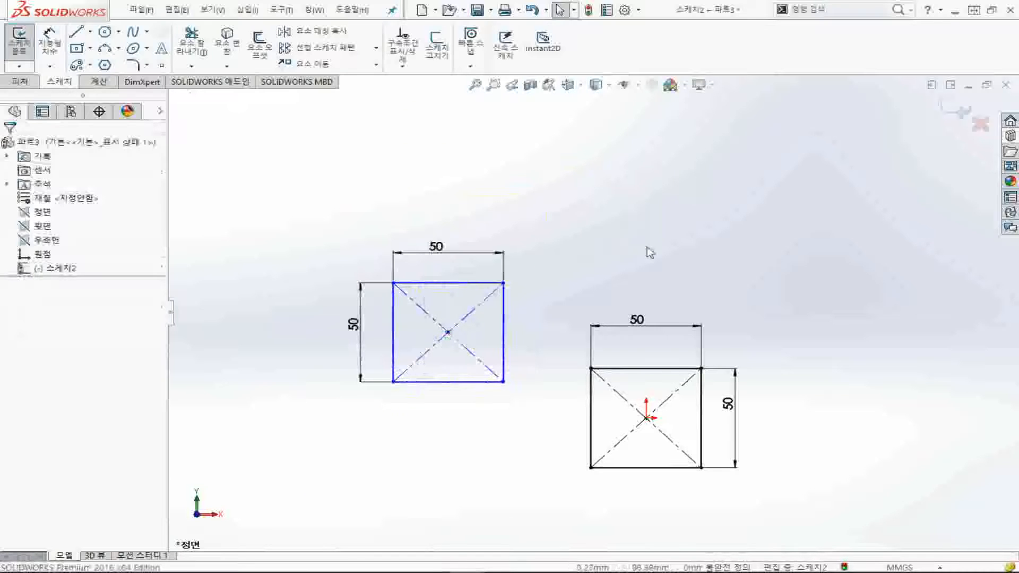
Check the definition status of the origin-centred rectangle's diagonal, lower edge and left edge
{"action": "left_click", "coordinate": [681, 390]}
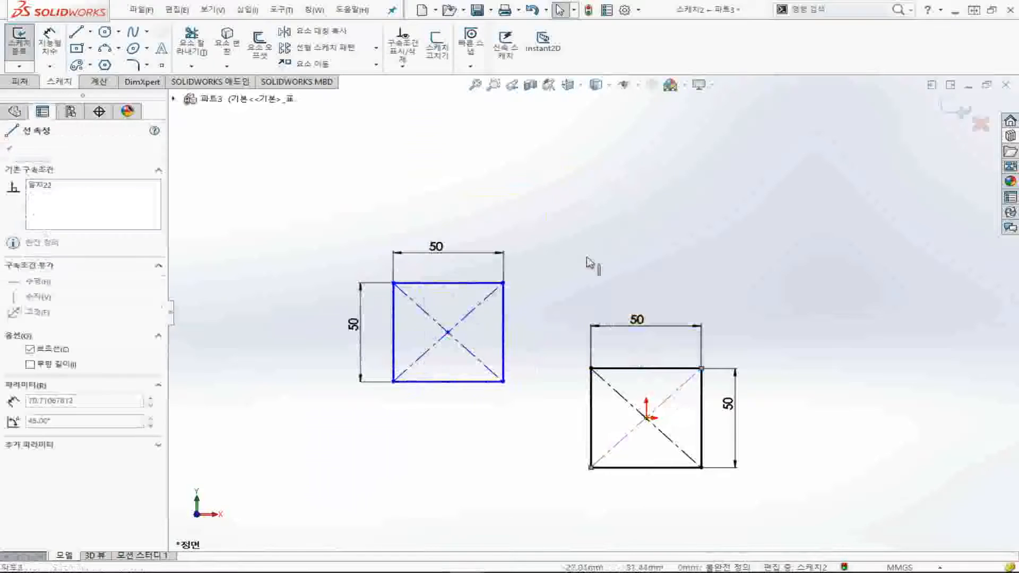
{"action": "left_click", "coordinate": [643, 467]}
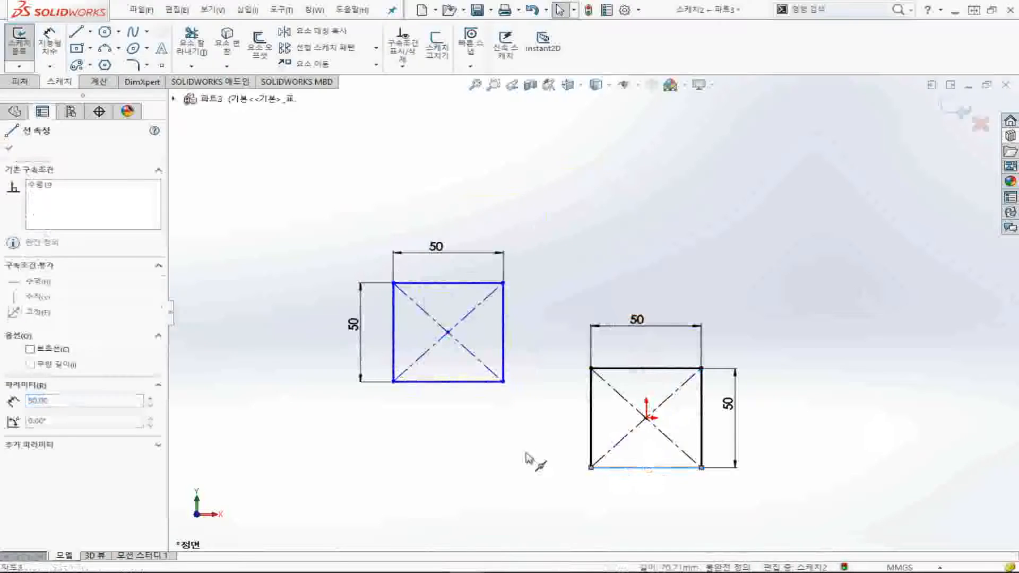
{"action": "left_click", "coordinate": [559, 416]}
{"action": "left_click", "coordinate": [591, 398]}
{"action": "left_click", "coordinate": [567, 285]}
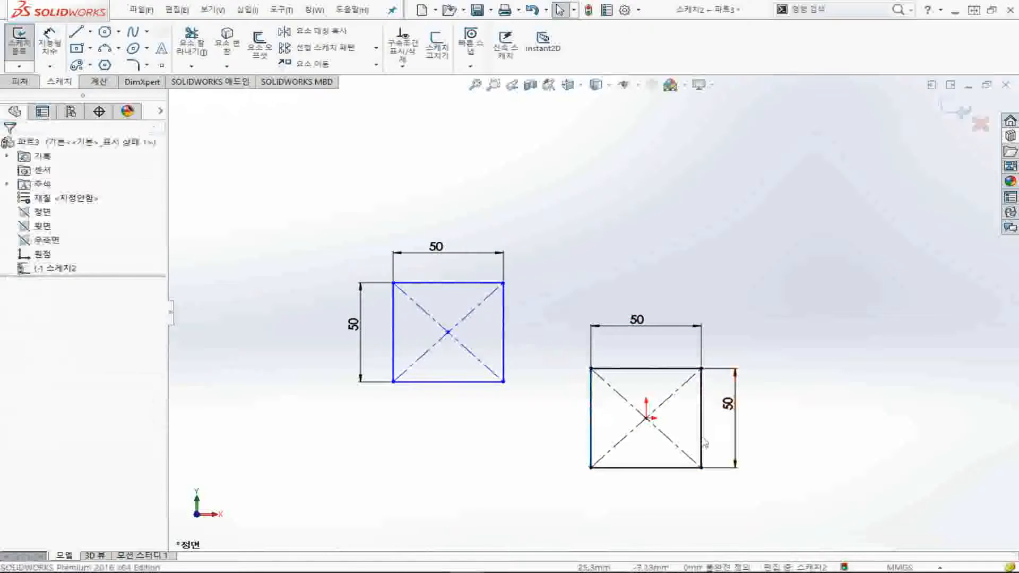
List all relations in the sketch and examine the horizontal, vertical and coincident ones of the rectangle away from the origin
{"action": "left_click", "coordinate": [701, 417]}
{"action": "left_click", "coordinate": [803, 424]}
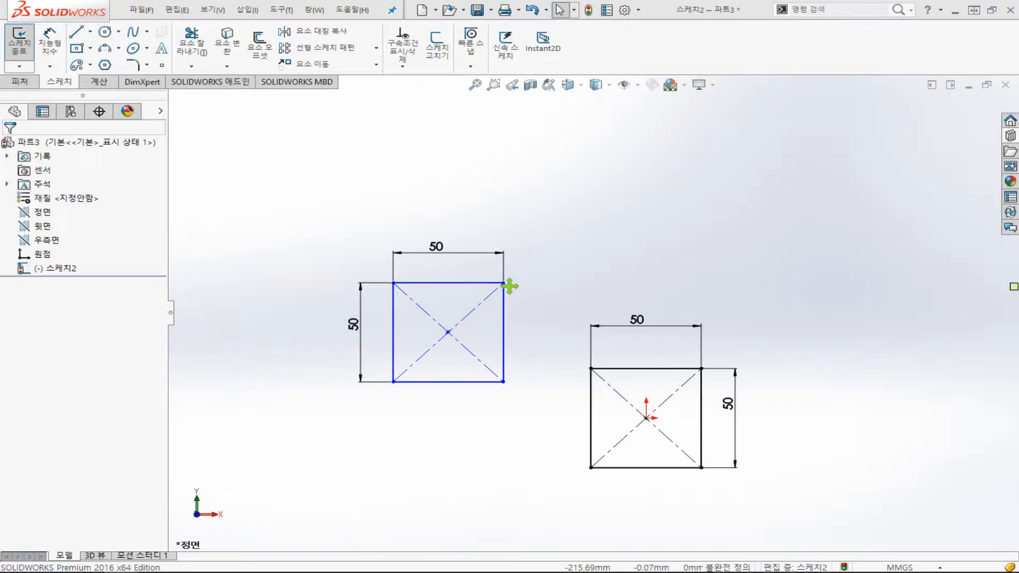
{"action": "left_click", "coordinate": [409, 46]}
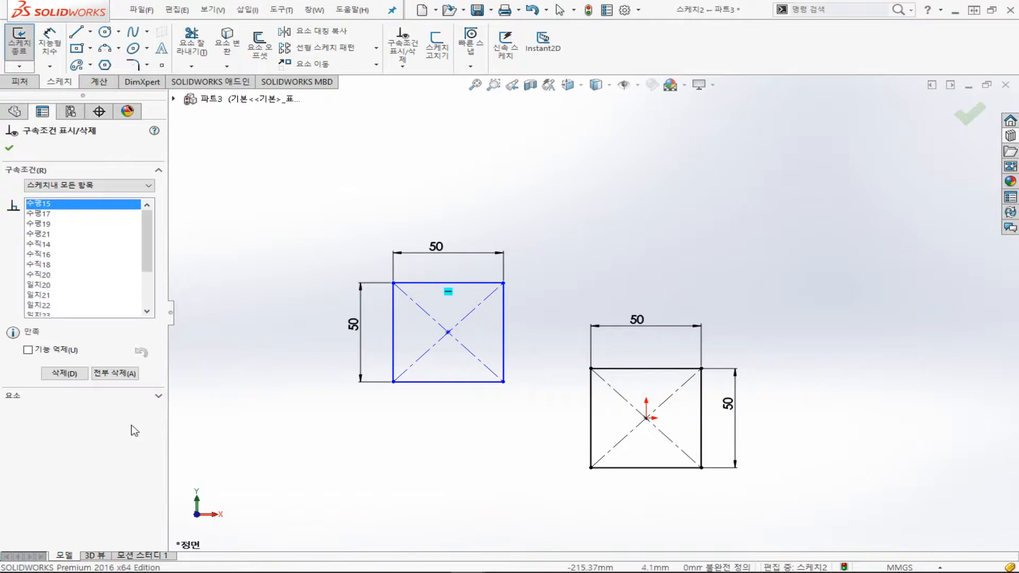
{"action": "left_click", "coordinate": [150, 186]}
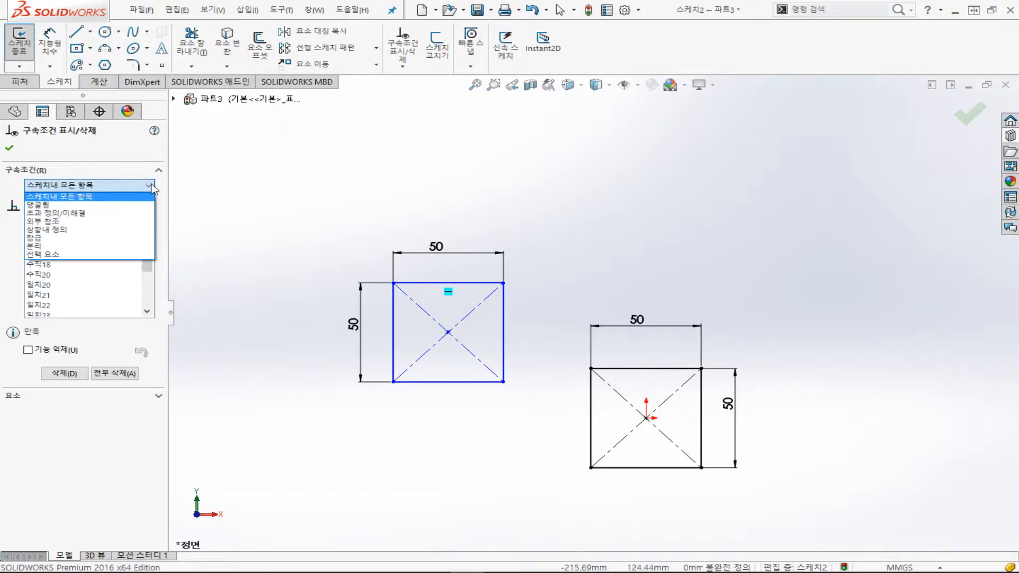
{"action": "left_click", "coordinate": [248, 128]}
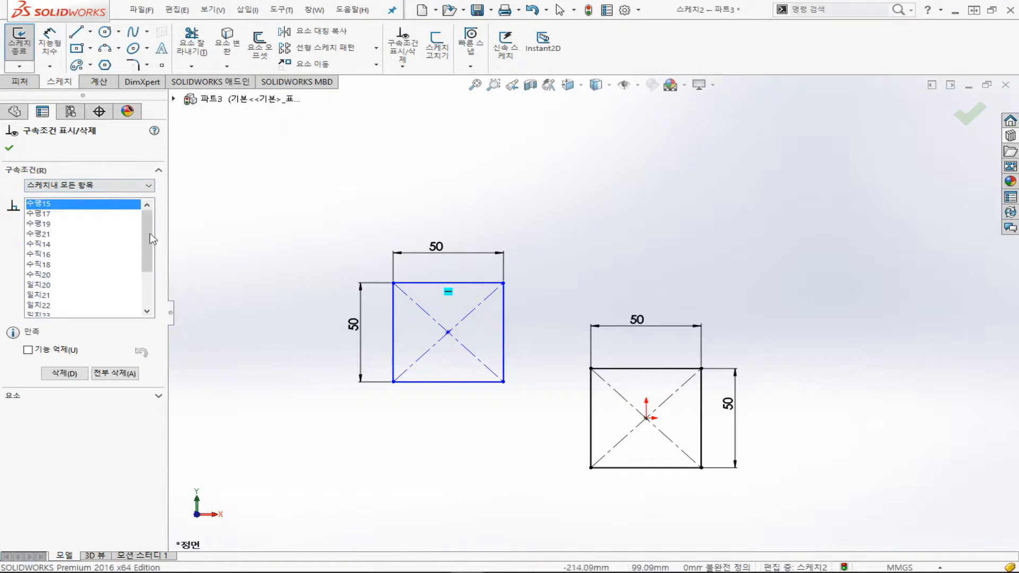
{"action": "left_click", "coordinate": [71, 213]}
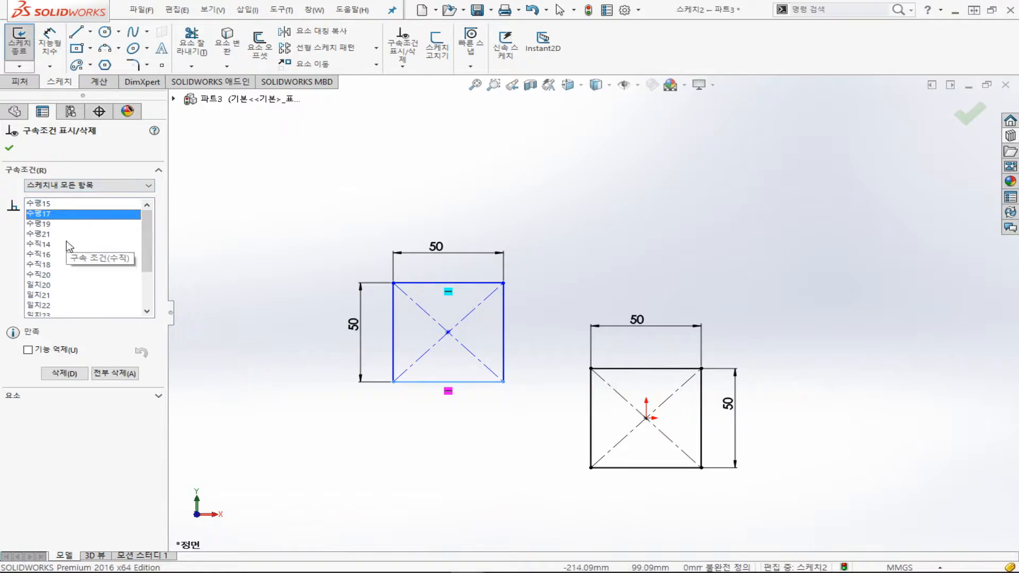
{"action": "left_click", "coordinate": [68, 254]}
{"action": "left_click", "coordinate": [64, 285]}
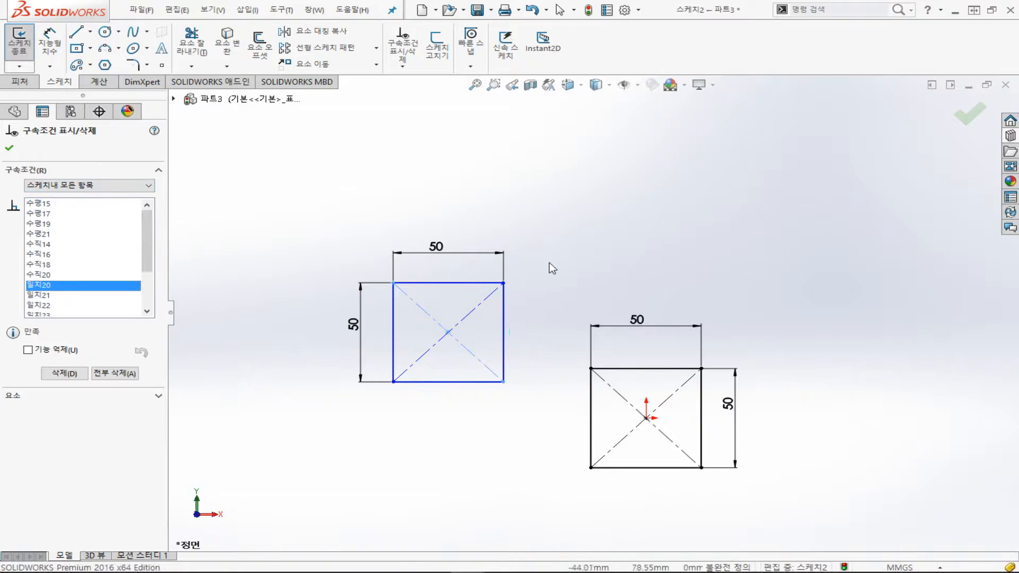
Limit the relations display to the origin-centred rectangle and examine its horizontal, vertical, coincident and distance relations one by one
{"action": "left_click_drag", "start_coordinate": [549, 268], "coordinate": [779, 533]}
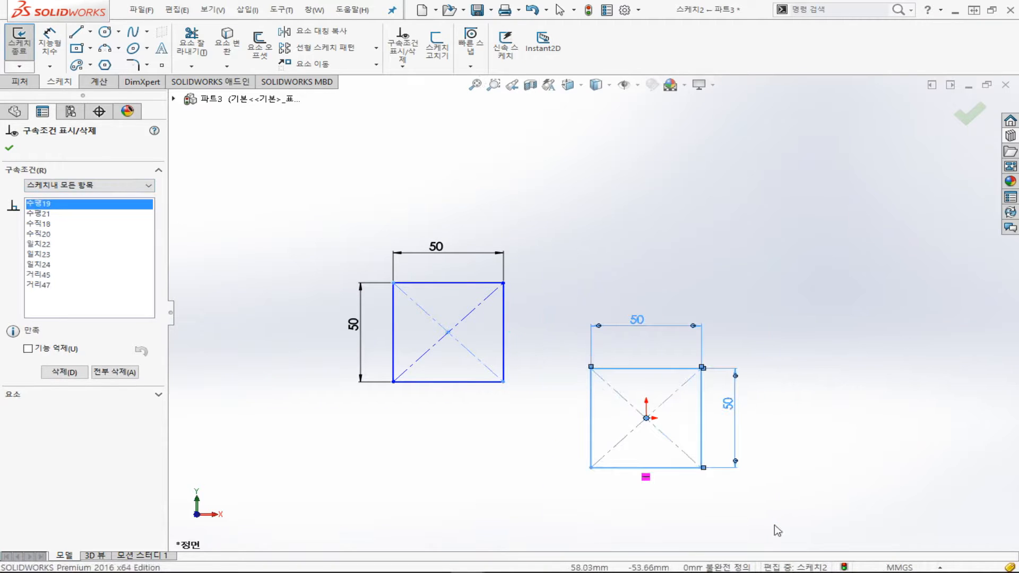
{"action": "left_click", "coordinate": [49, 215]}
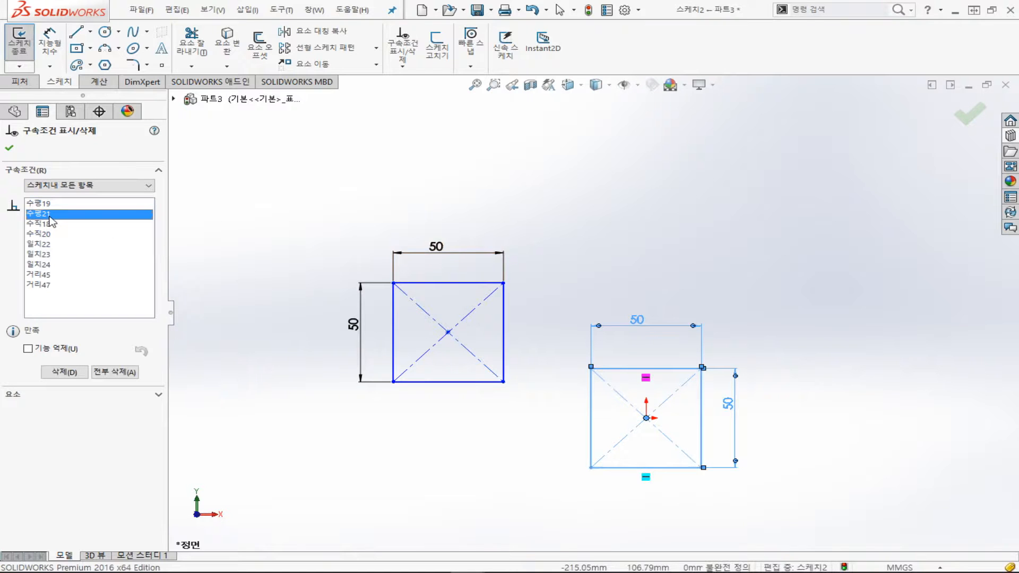
{"action": "left_click", "coordinate": [50, 225]}
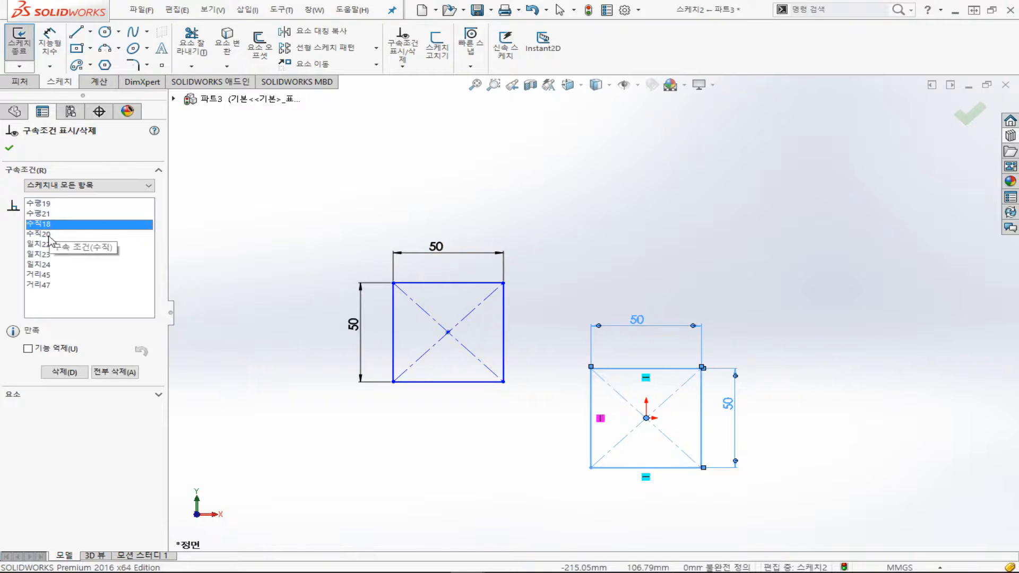
{"action": "left_click", "coordinate": [50, 235]}
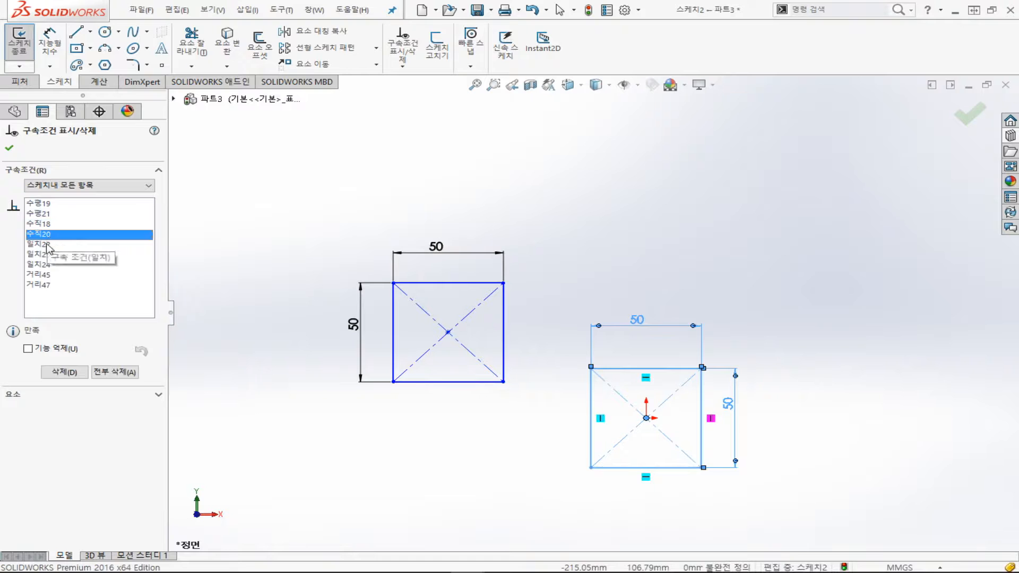
{"action": "left_click", "coordinate": [50, 244]}
{"action": "left_click", "coordinate": [47, 256]}
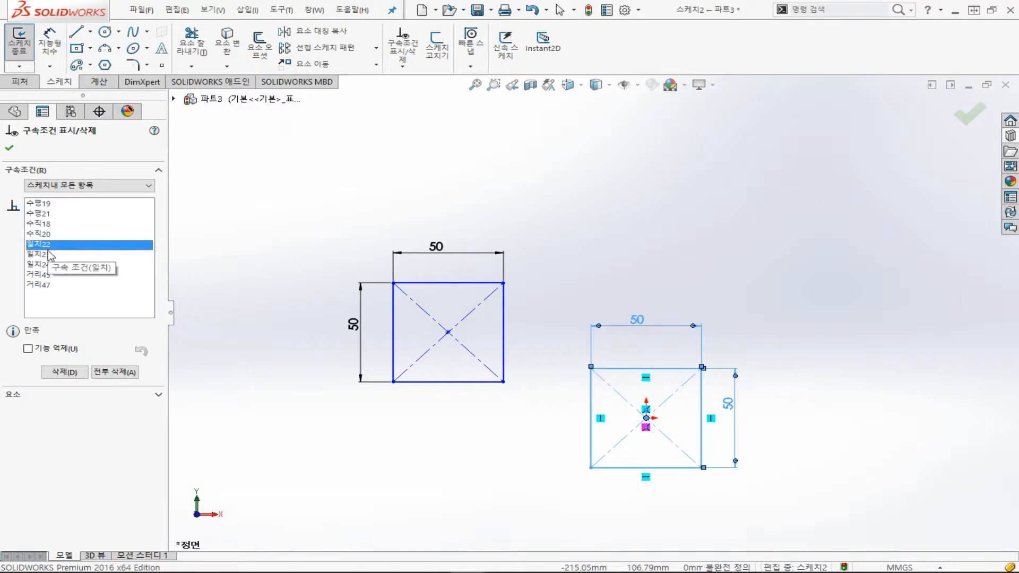
{"action": "left_click", "coordinate": [48, 265]}
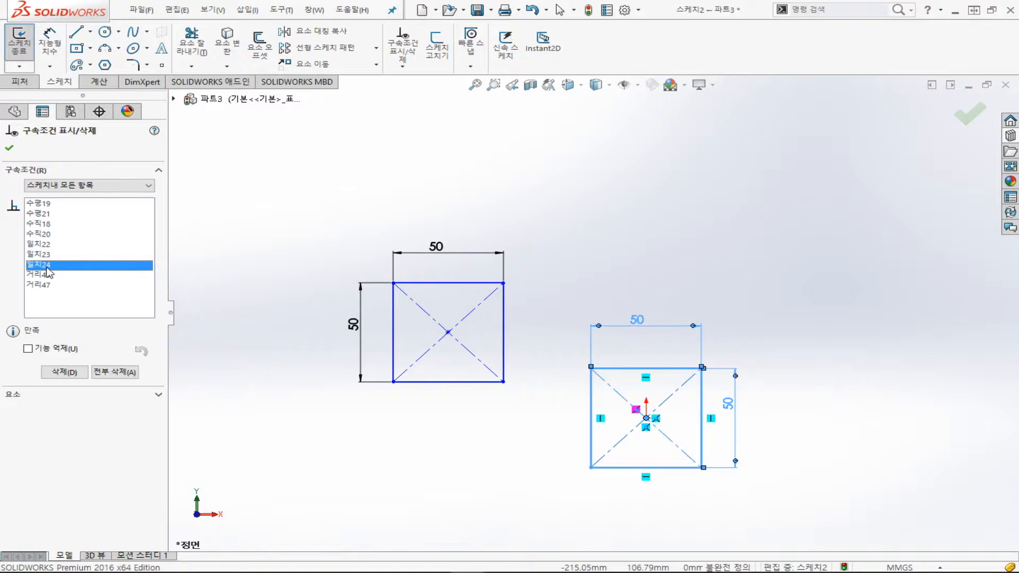
{"action": "left_click", "coordinate": [56, 275]}
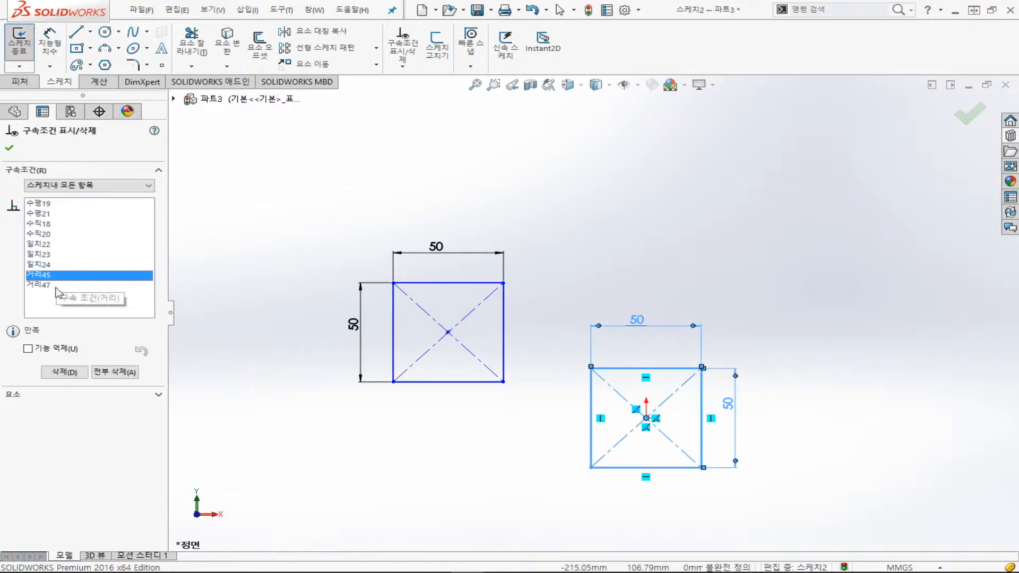
{"action": "left_click", "coordinate": [56, 286]}
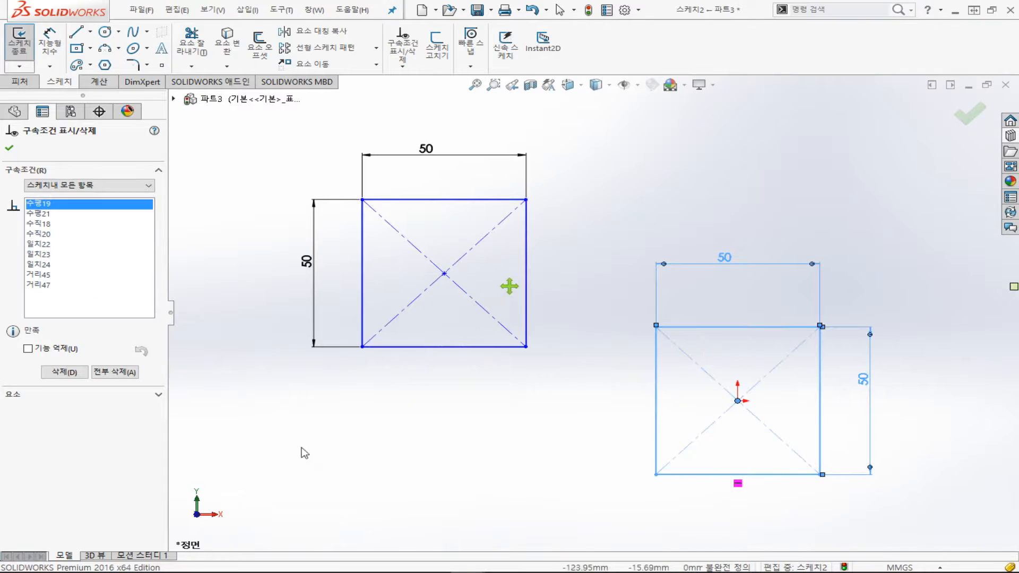
Select the rectangle away from the origin, review its relations against the full sketch list, and close the relations display
{"action": "key", "text": "Escape"}
{"action": "left_click_drag", "start_coordinate": [237, 130], "coordinate": [598, 470]}
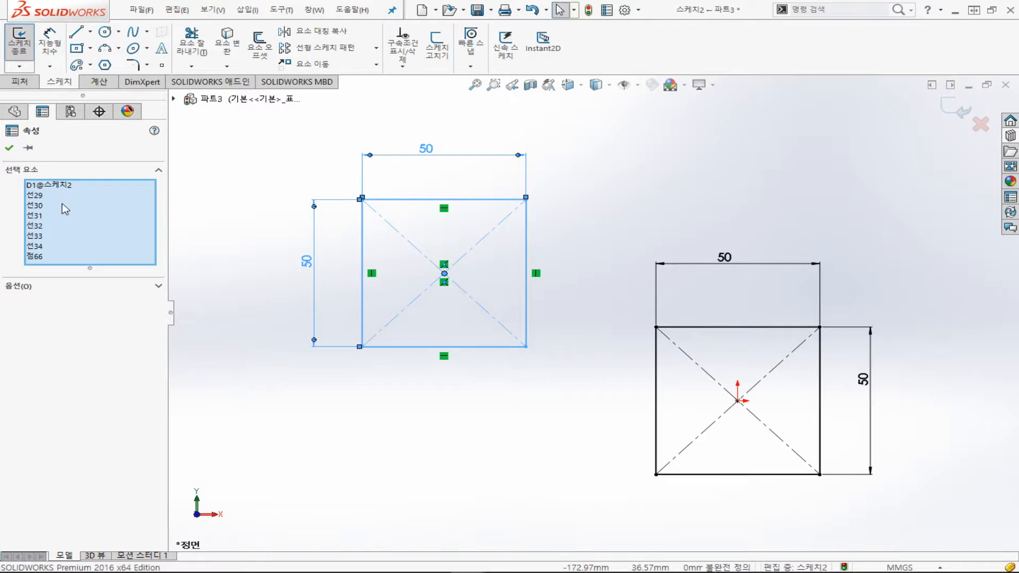
{"action": "left_click", "coordinate": [403, 45]}
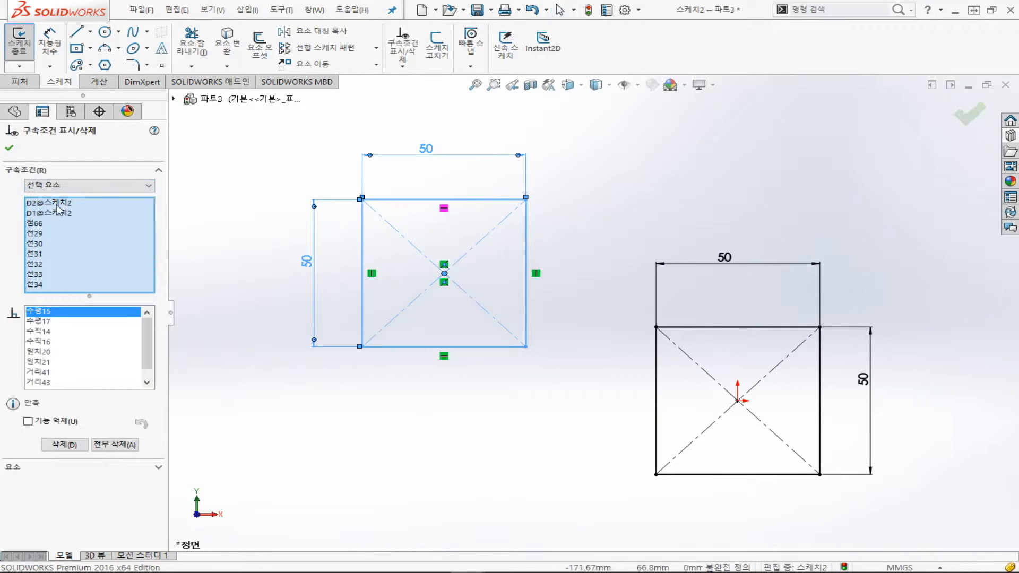
{"action": "left_click", "coordinate": [96, 185]}
{"action": "left_click", "coordinate": [117, 205]}
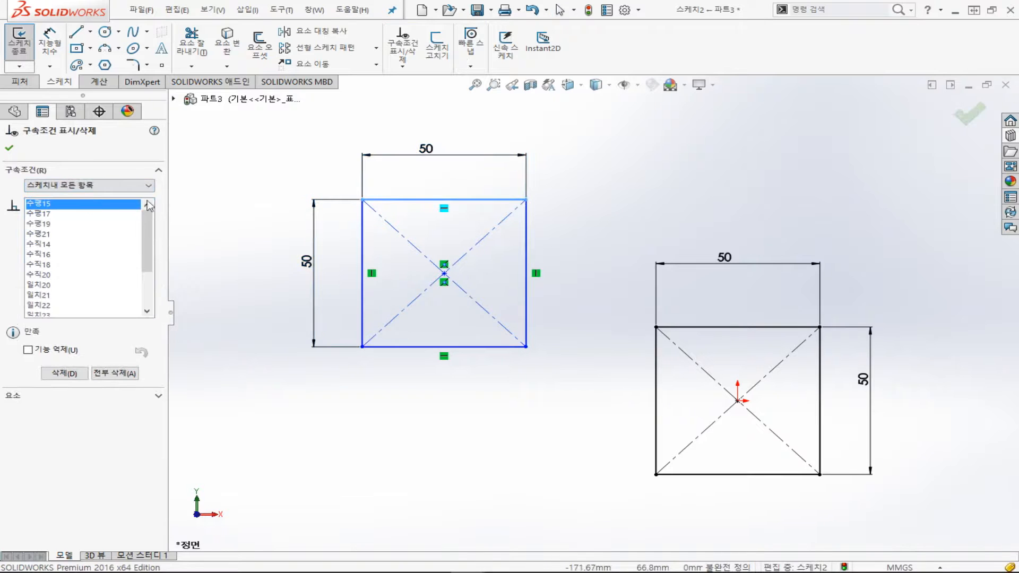
{"action": "left_click_drag", "start_coordinate": [150, 237], "coordinate": [141, 296]}
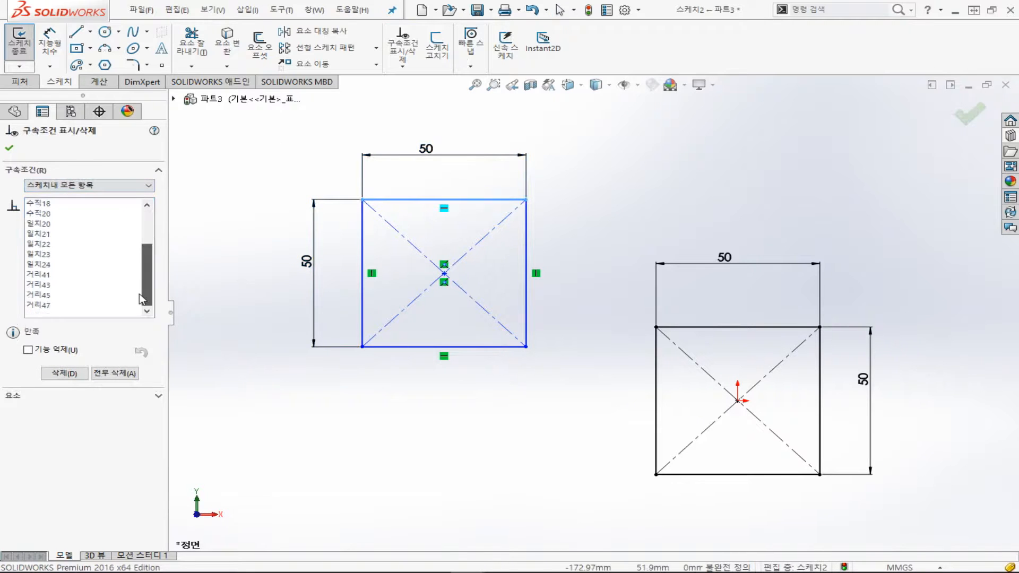
{"action": "left_click", "coordinate": [34, 234]}
{"action": "mouse_move", "coordinate": [295, 150]}
{"action": "left_mouse_down"}
{"action": "mouse_move", "coordinate": [646, 363]}
{"action": "mouse_move", "coordinate": [573, 390]}
{"action": "left_mouse_up"}
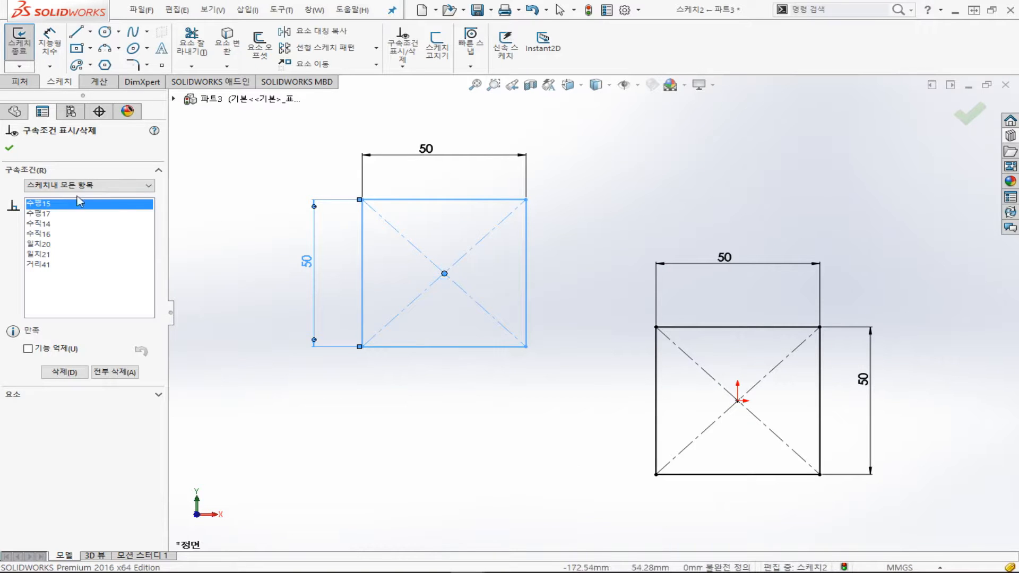
{"action": "left_click", "coordinate": [9, 149]}
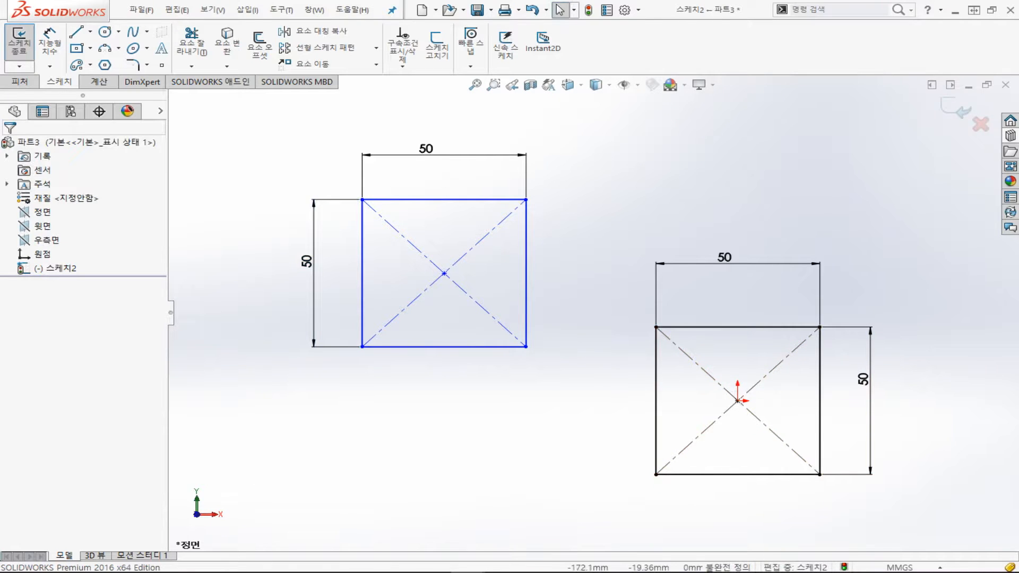
Check the origin and the coincident relations on the center point of the origin-centred rectangle
{"action": "left_click", "coordinate": [41, 256]}
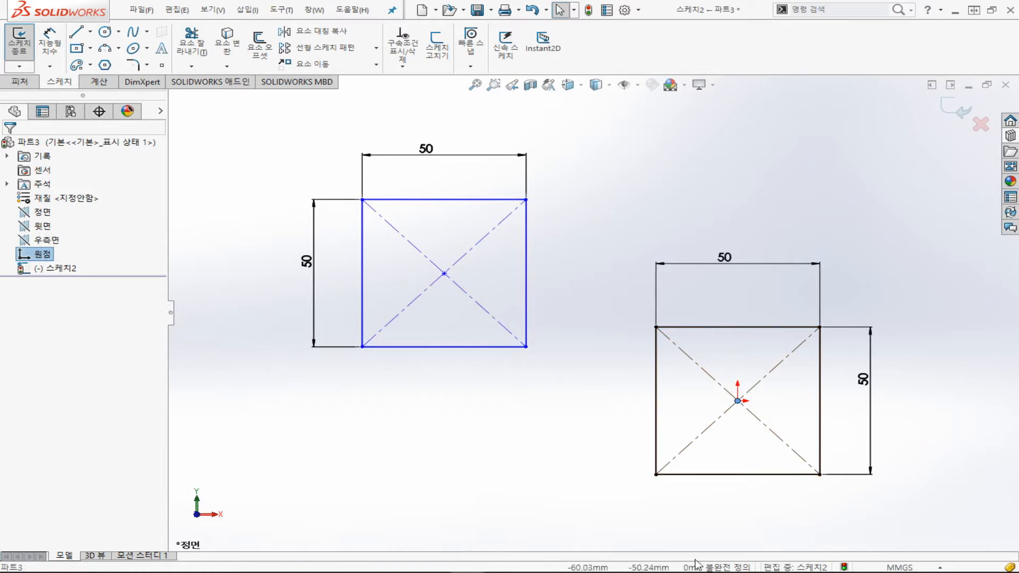
{"action": "left_click", "coordinate": [738, 401]}
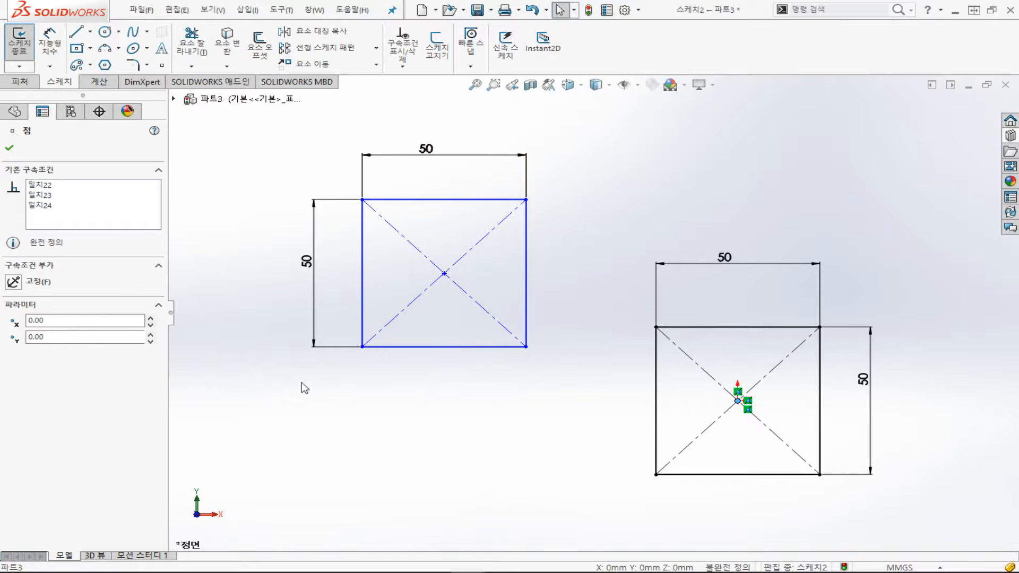
Dimension the horizontal distance from the other rectangle's lower edge midpoint to the origin as 90 mm with Smart Dimension
{"action": "left_click", "coordinate": [49, 44]}
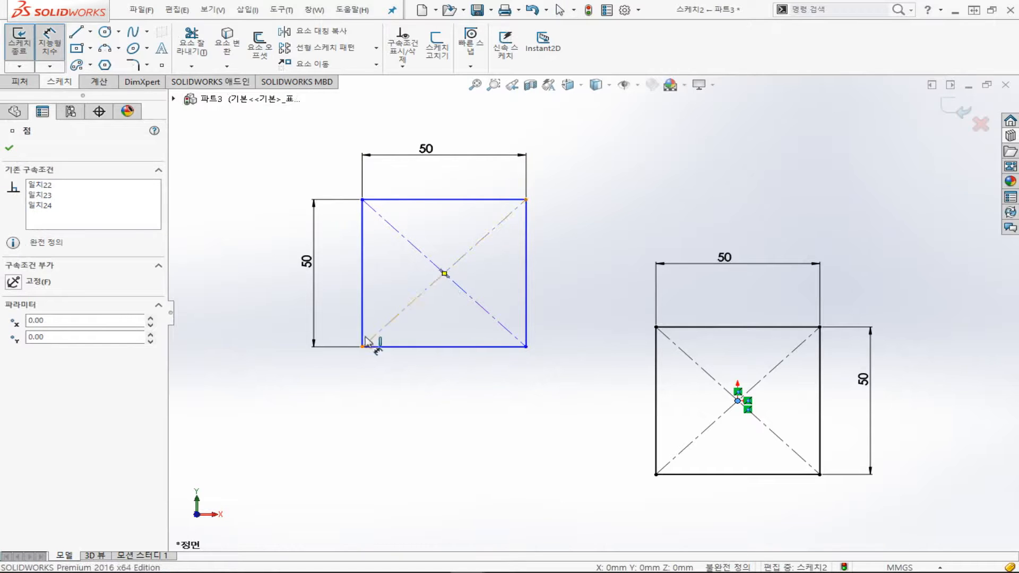
{"action": "left_click", "coordinate": [445, 346]}
{"action": "left_click", "coordinate": [737, 400]}
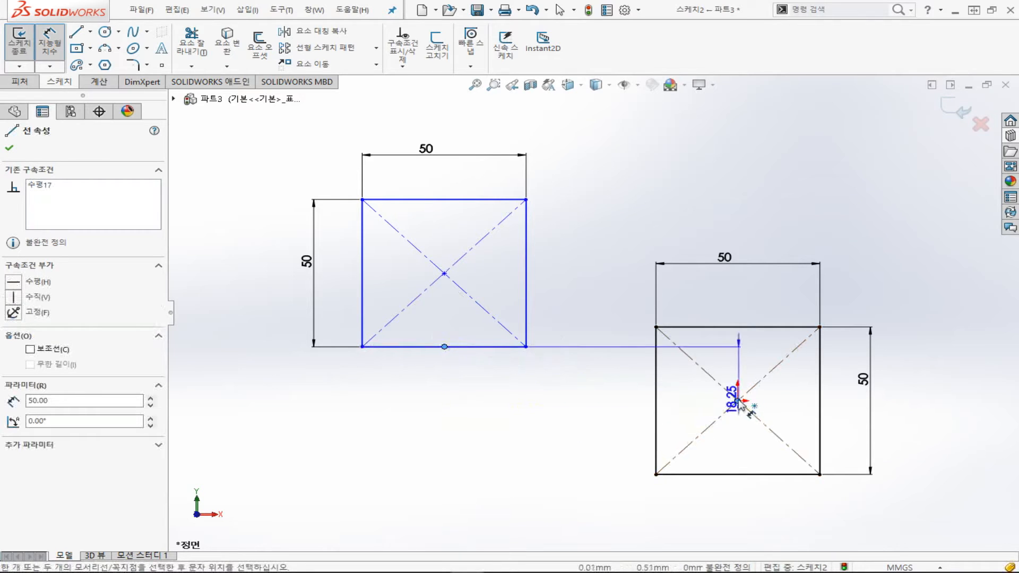
{"action": "left_click", "coordinate": [616, 458]}
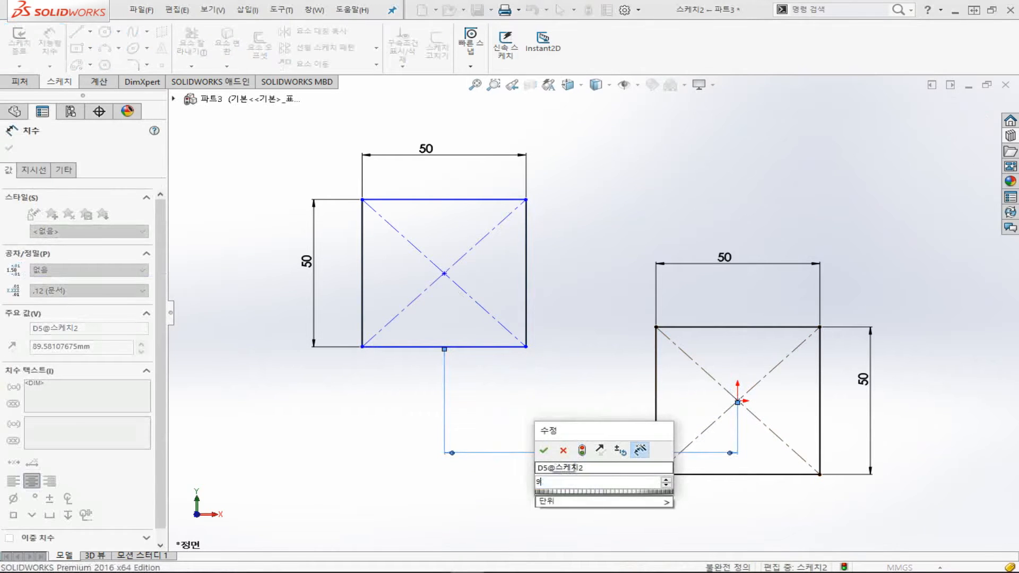
{"action": "key", "text": "Return"}
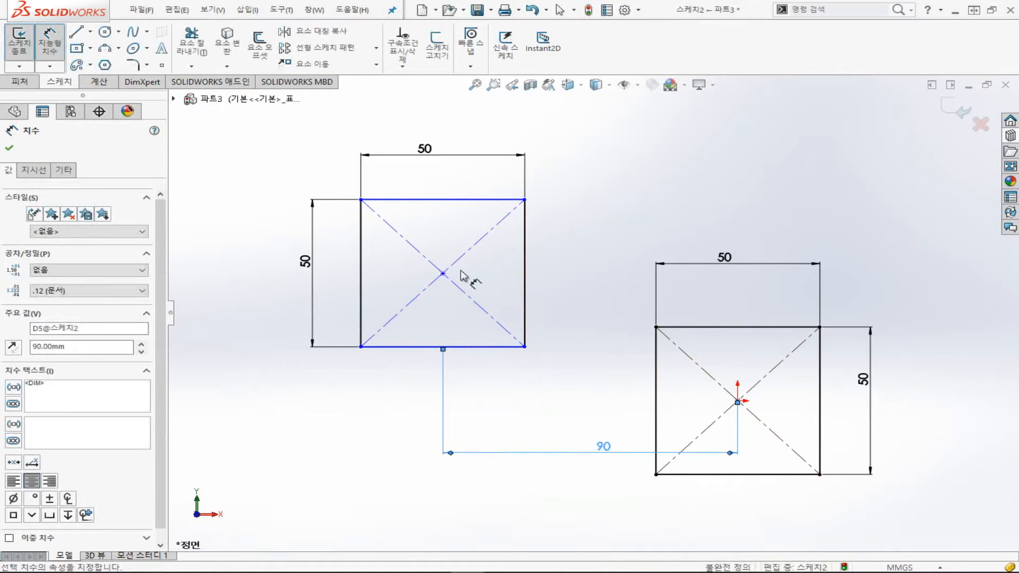
Dimension the vertical distance between the center points of the two rectangles as 50 mm and leave the dimension command
{"action": "left_click", "coordinate": [443, 274]}
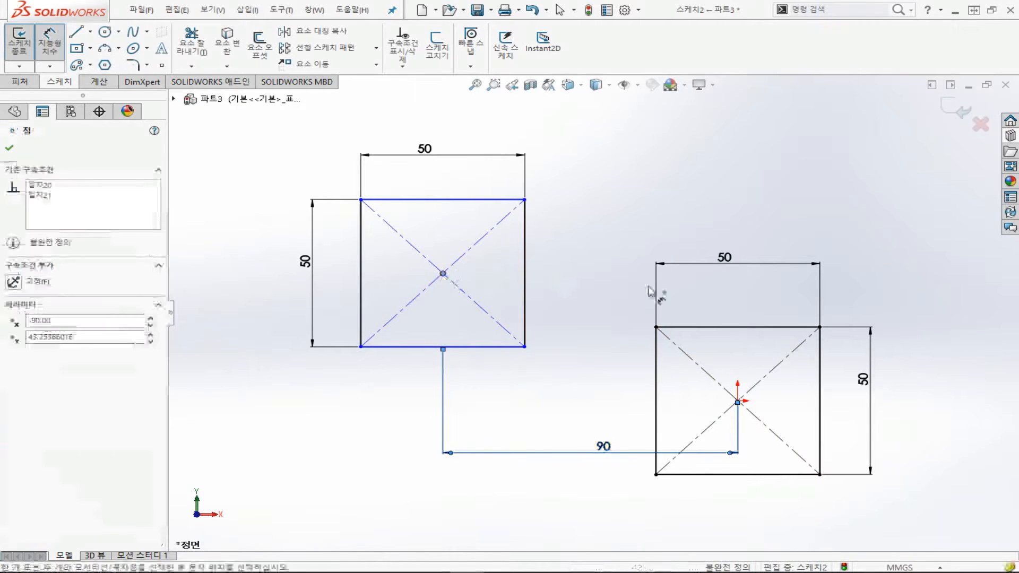
{"action": "left_click", "coordinate": [737, 402]}
{"action": "left_click", "coordinate": [903, 333]}
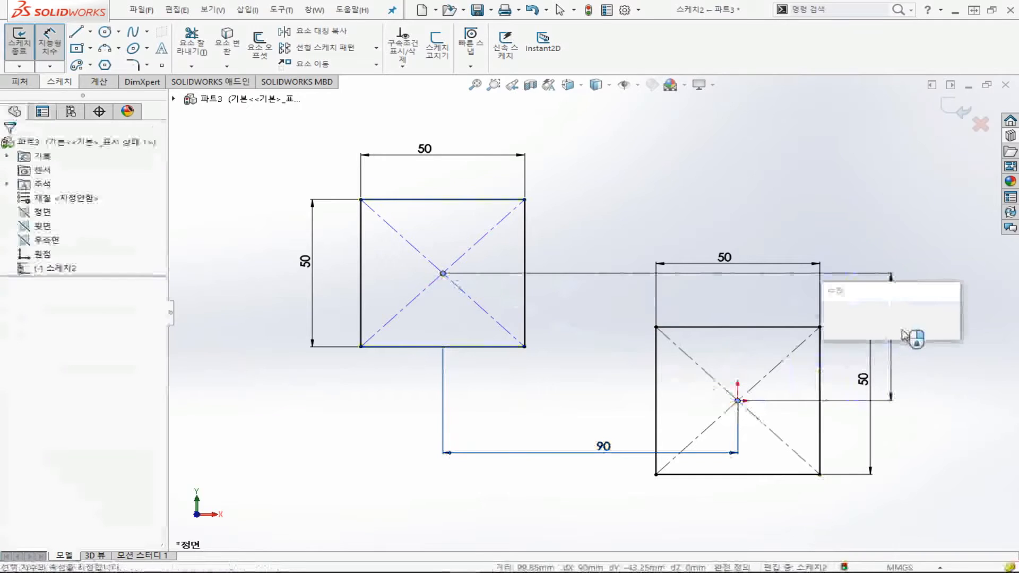
{"action": "type", "text": "50"}
{"action": "key", "text": "Return"}
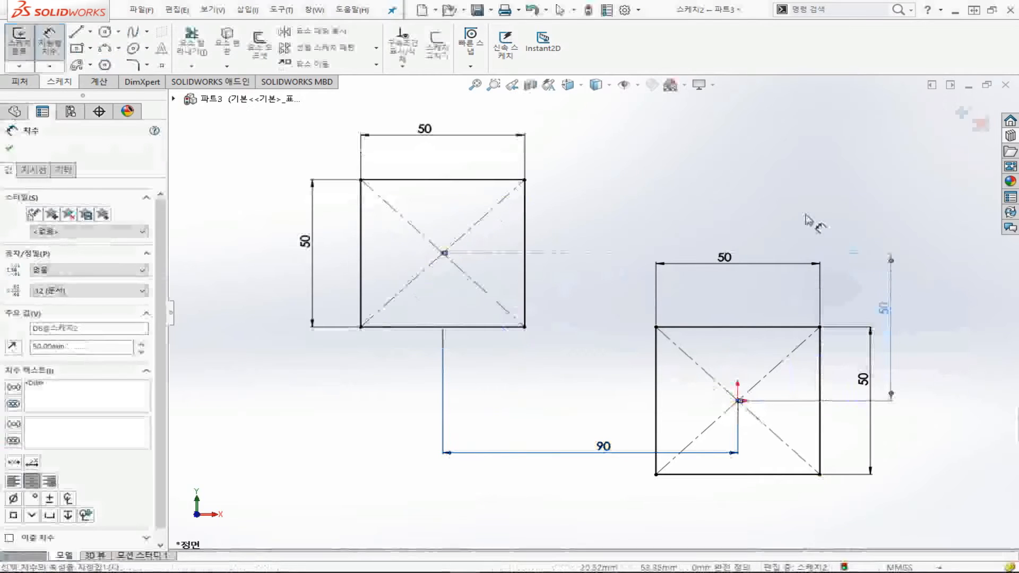
{"action": "key", "text": "Escape"}
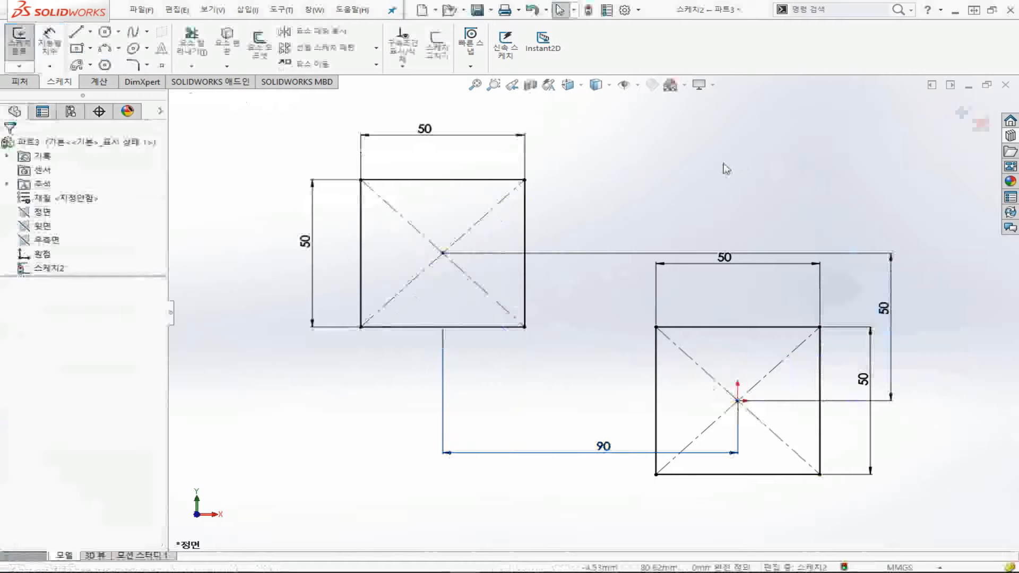
Delete the 50 mm vertical and 90 mm horizontal distance dimensions between the two rectangles
{"action": "left_click", "coordinate": [596, 253]}
{"action": "key", "text": "Delete"}
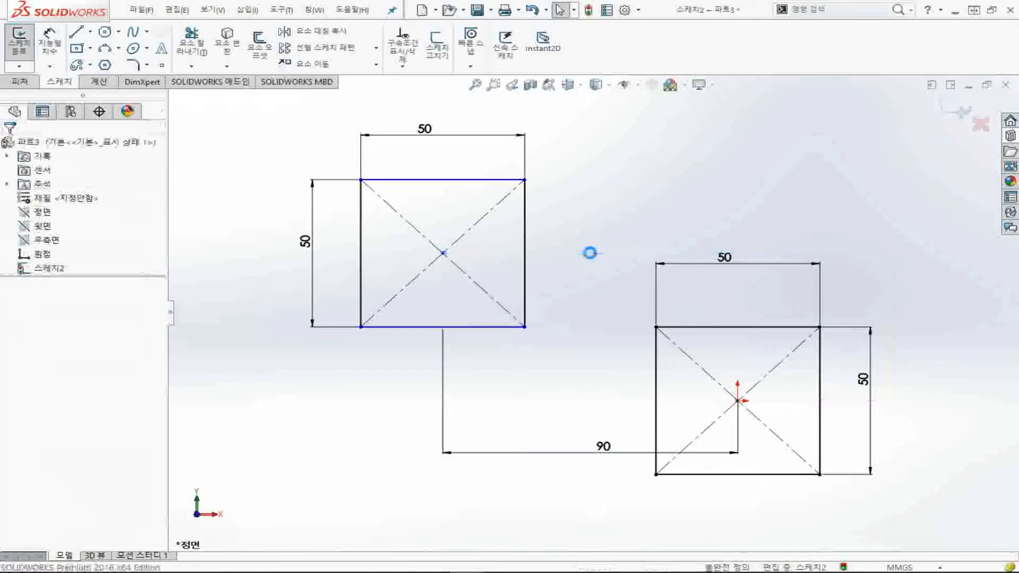
{"action": "key", "text": "Delete"}
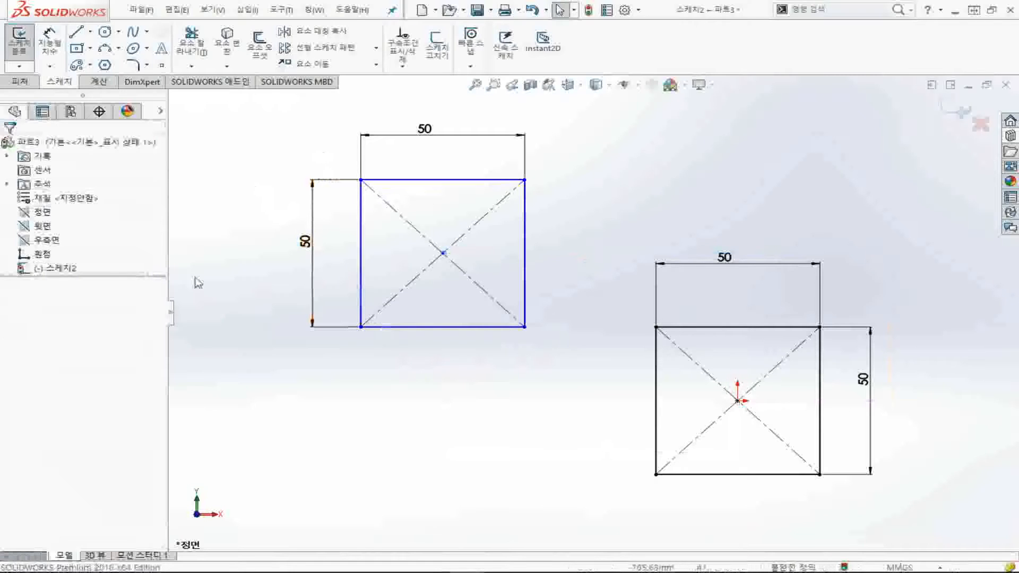
Merge the lower-right corner of the rectangle away from the origin with the origin-centred rectangle's upper-left corner, and clear the selection
{"action": "left_click", "coordinate": [527, 329]}
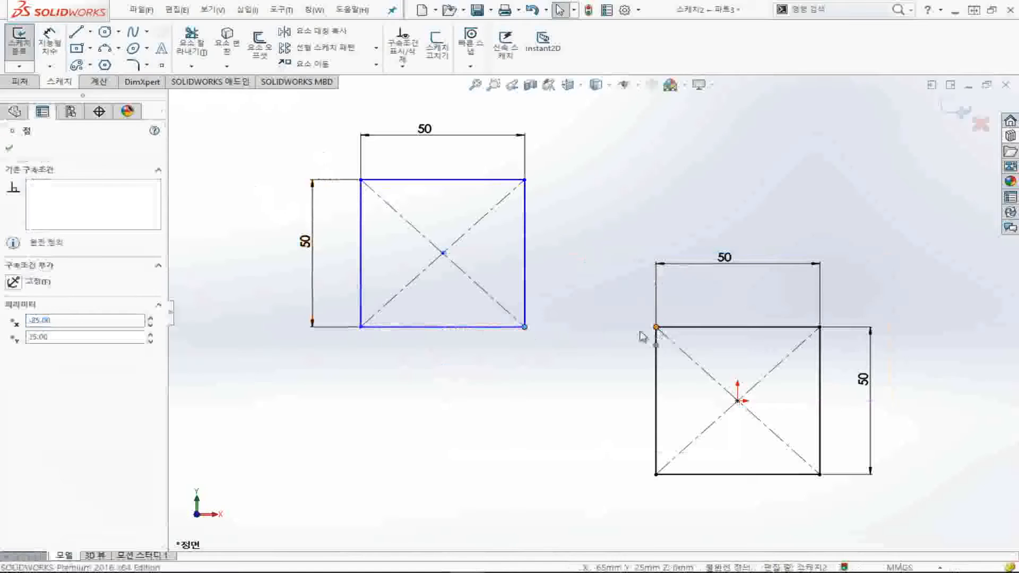
{"action": "left_click", "coordinate": [656, 327], "text": "ctrl"}
{"action": "left_click", "coordinate": [39, 399]}
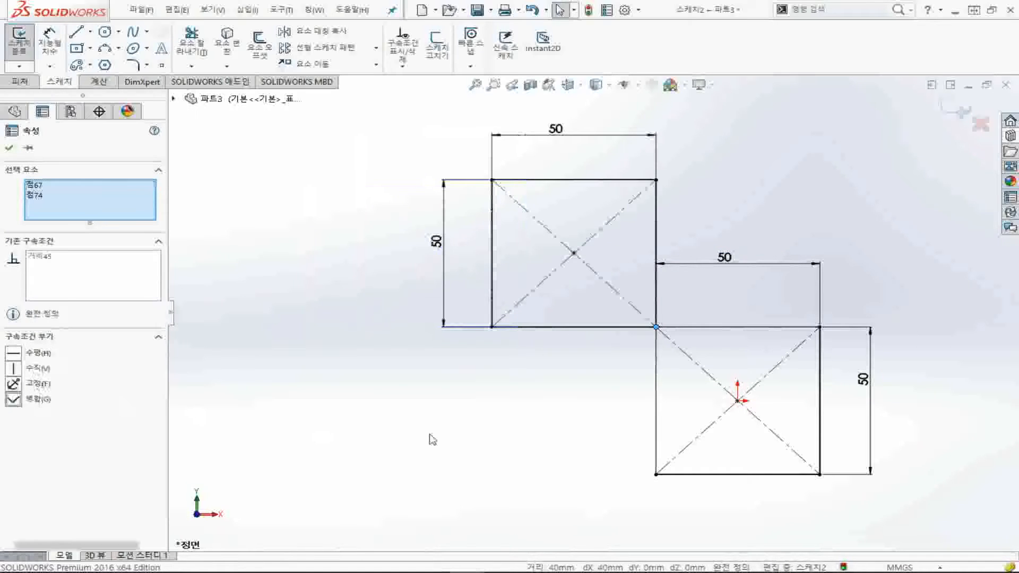
{"action": "left_click", "coordinate": [433, 440]}
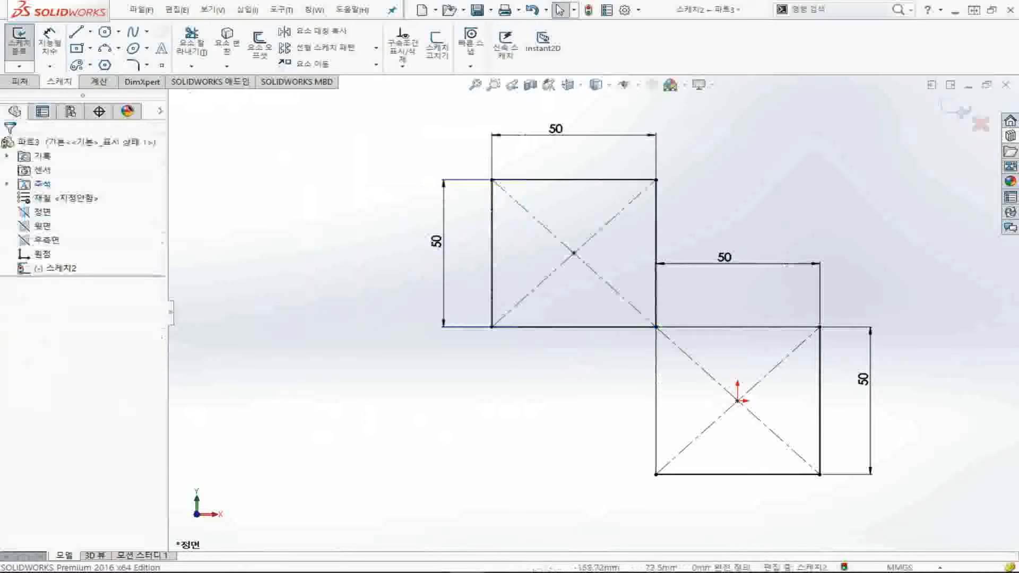
Delete both rectangles with their dimensions and draw a circle of about 39 mm radius centred on the origin
{"action": "left_click_drag", "start_coordinate": [312, 110], "coordinate": [955, 522]}
{"action": "key", "text": "Delete"}
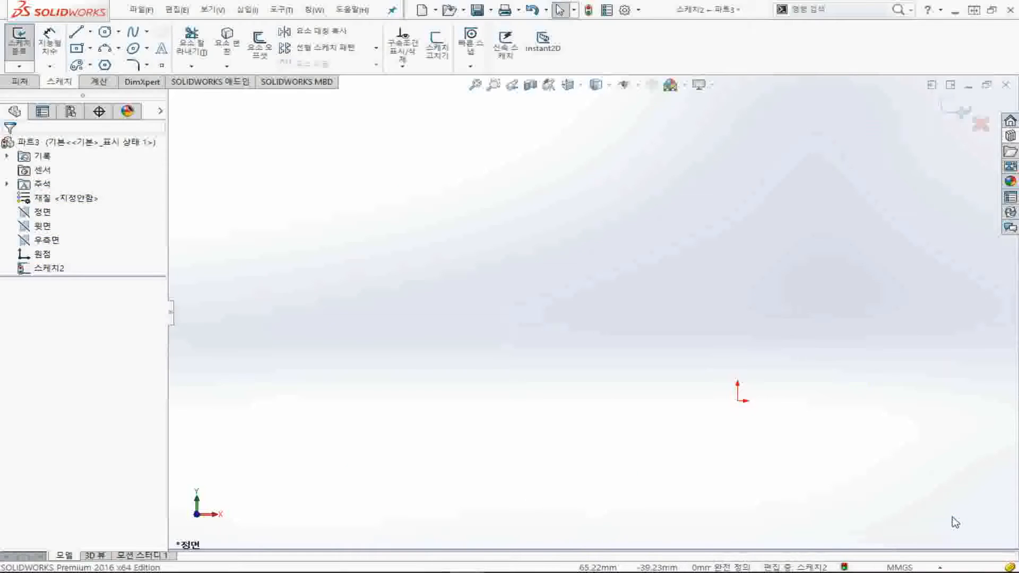
{"action": "scroll", "coordinate": [955, 522], "scroll_direction": "down", "scroll_amount": 2}
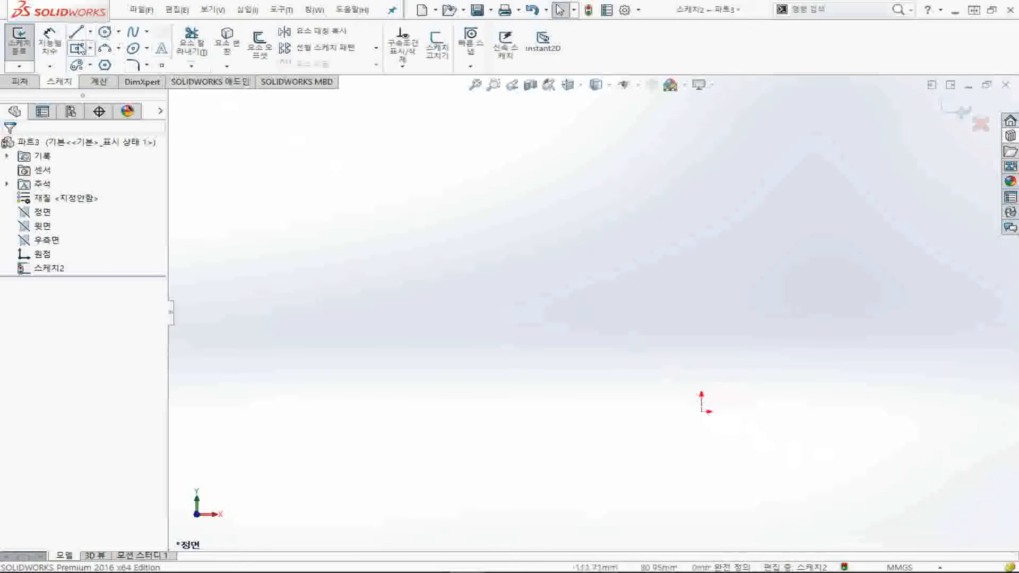
{"action": "left_click", "coordinate": [105, 32]}
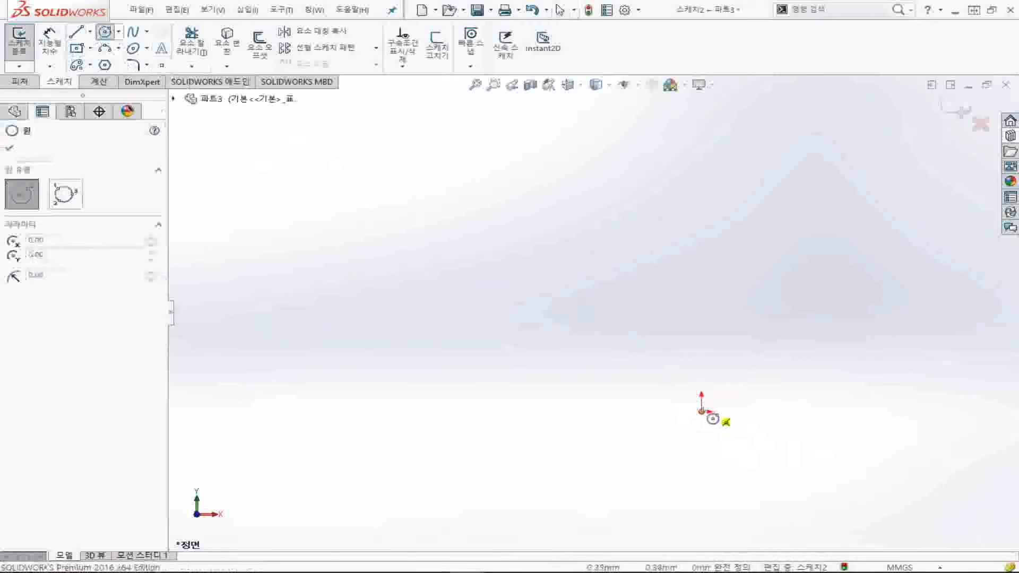
{"action": "left_click", "coordinate": [700, 411]}
{"action": "left_click", "coordinate": [826, 307]}
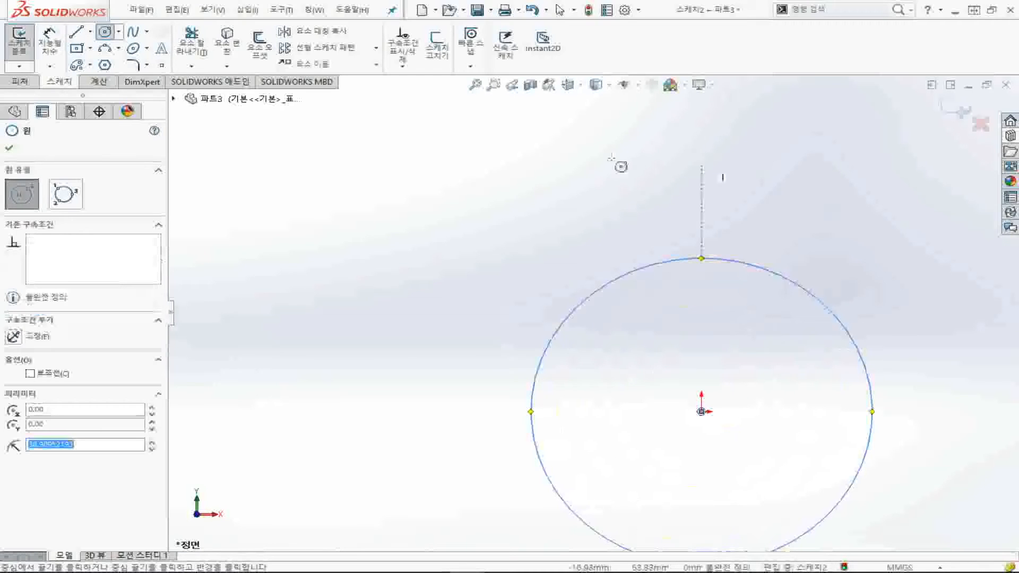
Draw a corner rectangle about 72 mm wide and 61 mm high, extending up and to the left from the origin
{"action": "left_click", "coordinate": [90, 49]}
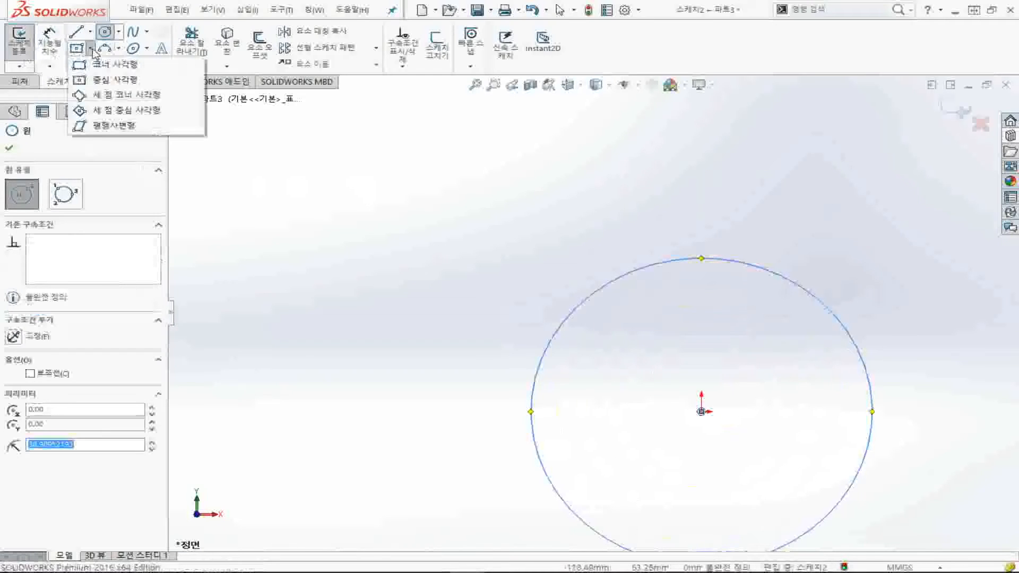
{"action": "left_click", "coordinate": [112, 63]}
{"action": "left_click", "coordinate": [694, 407]}
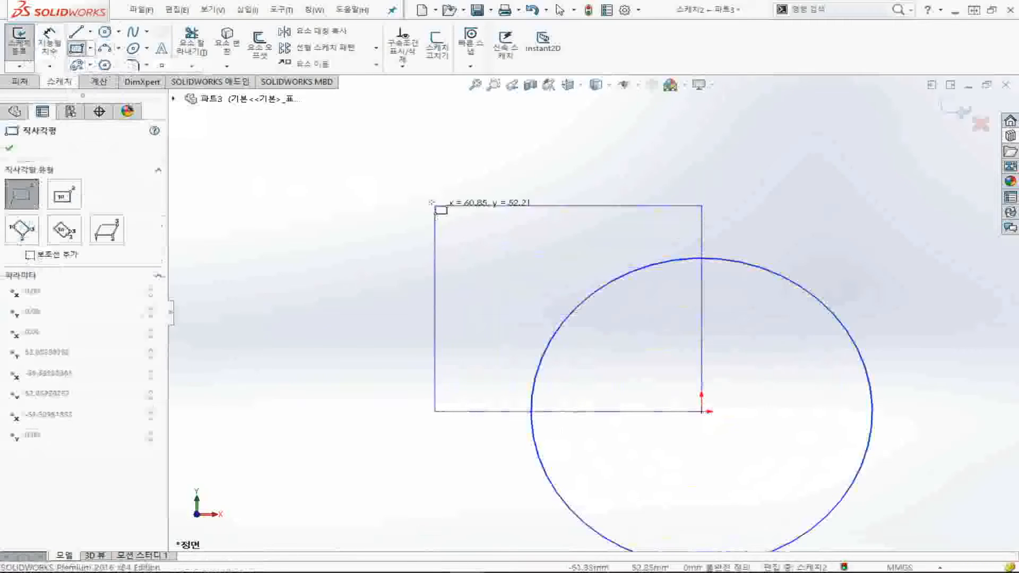
{"action": "left_click", "coordinate": [387, 169]}
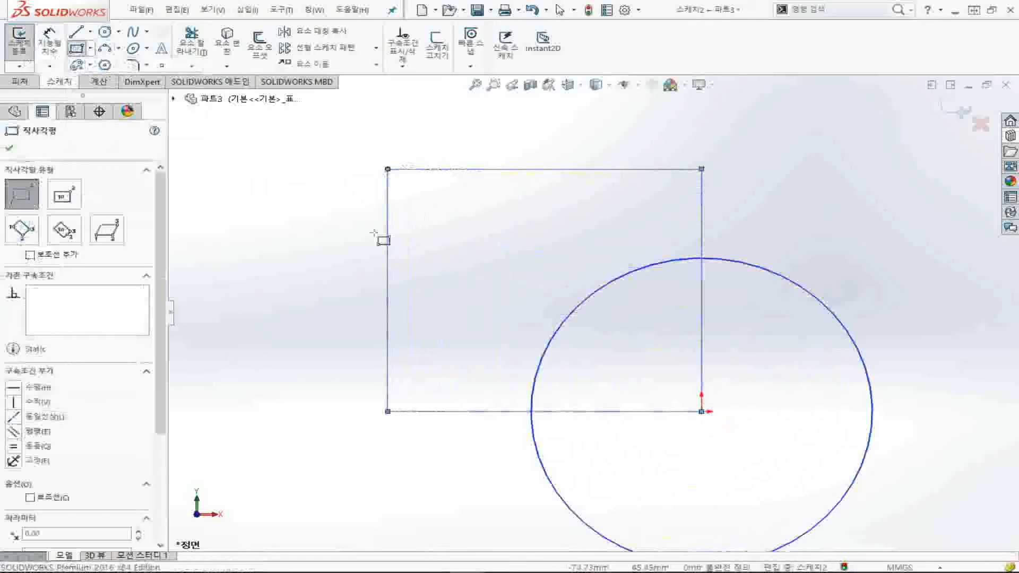
Dimension the rectangle's height as 60 mm and its width as 70 mm with Smart Dimension
{"action": "left_click", "coordinate": [49, 43]}
{"action": "left_click", "coordinate": [387, 211]}
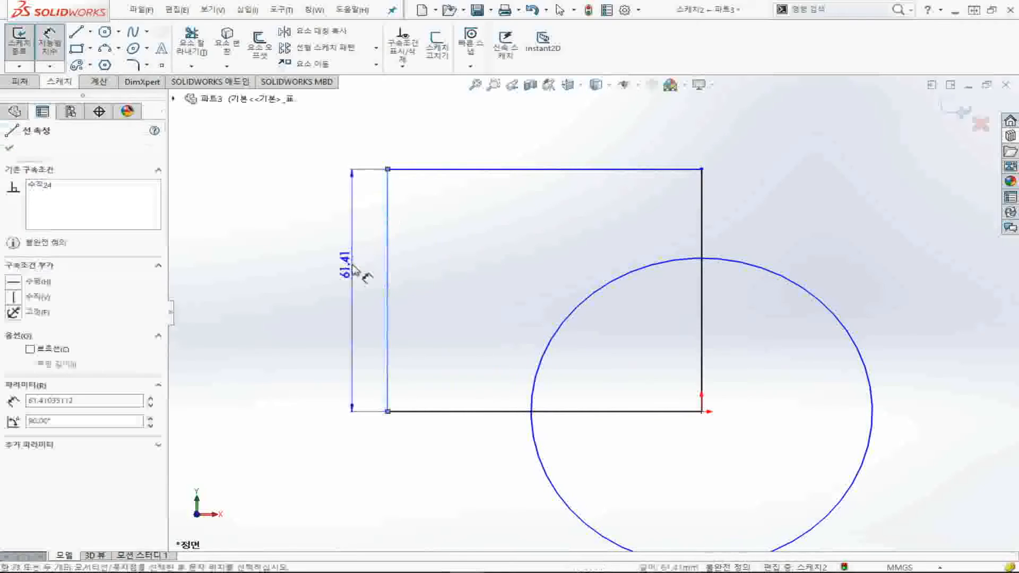
{"action": "left_click", "coordinate": [357, 268]}
{"action": "type", "text": "40"}
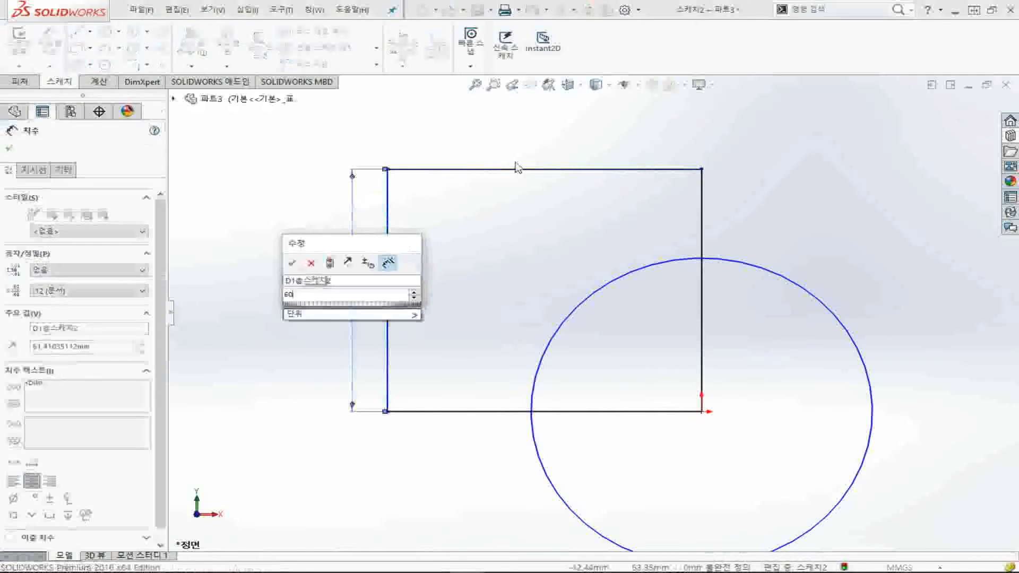
{"action": "left_click", "coordinate": [291, 264]}
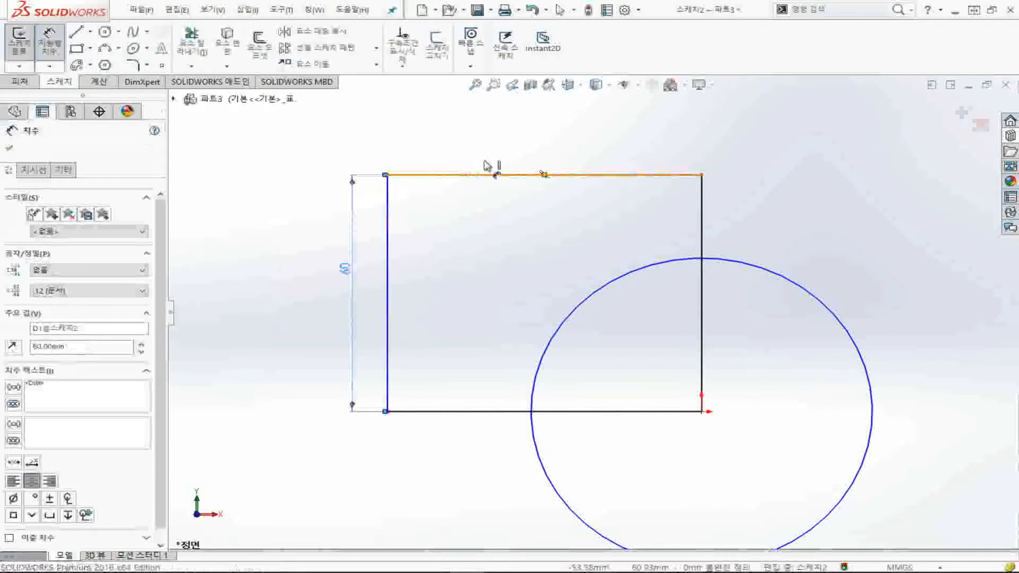
{"action": "left_click", "coordinate": [476, 176]}
{"action": "left_click", "coordinate": [500, 157]}
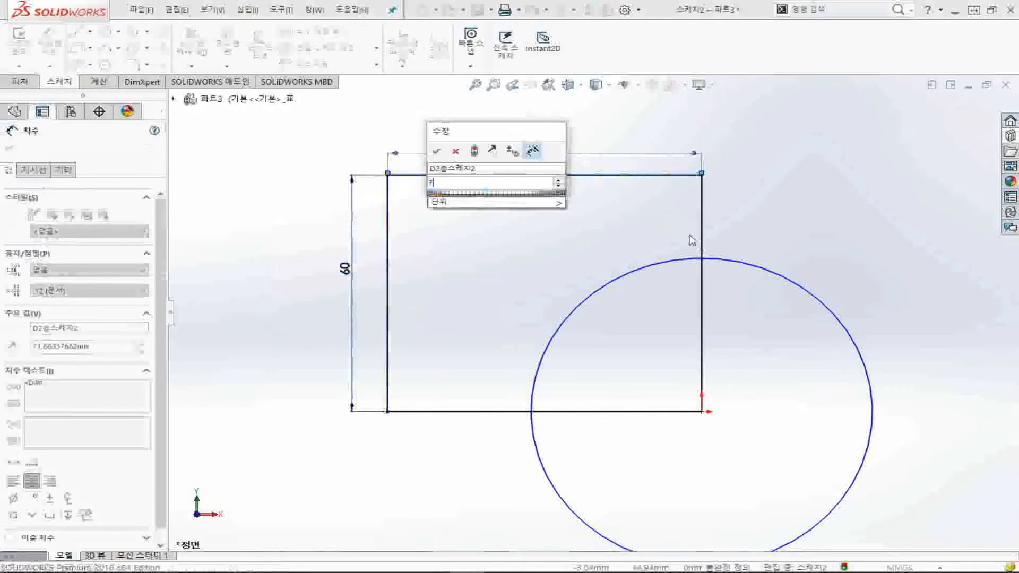
{"action": "key", "text": "Return"}
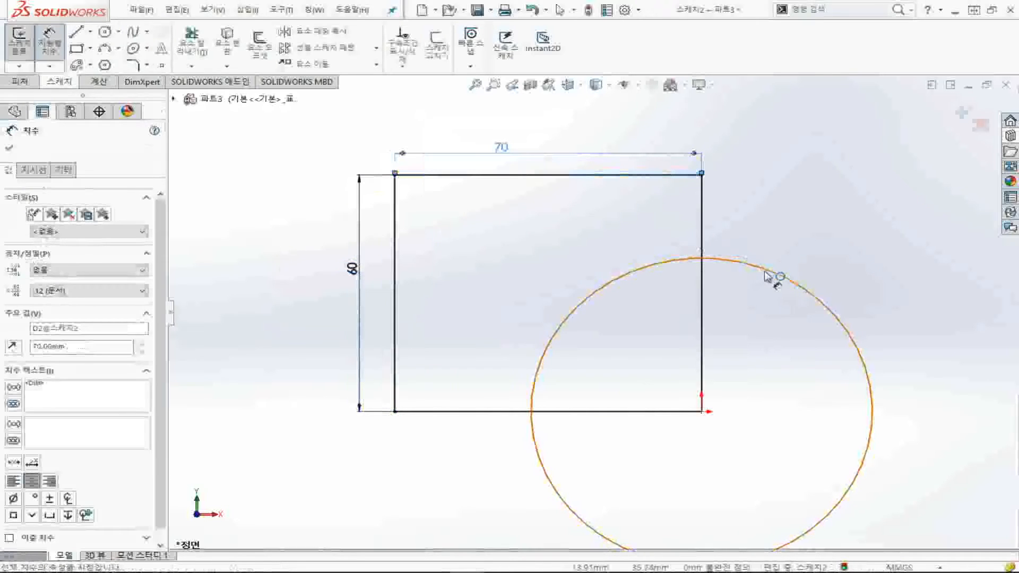
Dimension the circle's diameter as 77 mm and leave the dimension command
{"action": "left_click", "coordinate": [753, 260]}
{"action": "left_click", "coordinate": [796, 249]}
{"action": "type", "text": "77"}
{"action": "key", "text": "Return"}
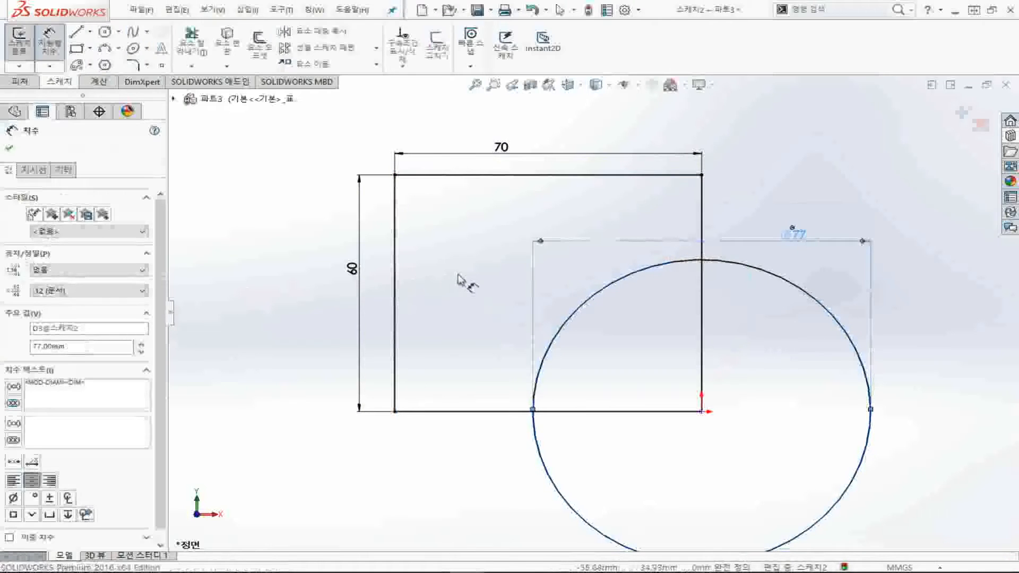
{"action": "key", "text": "Escape"}
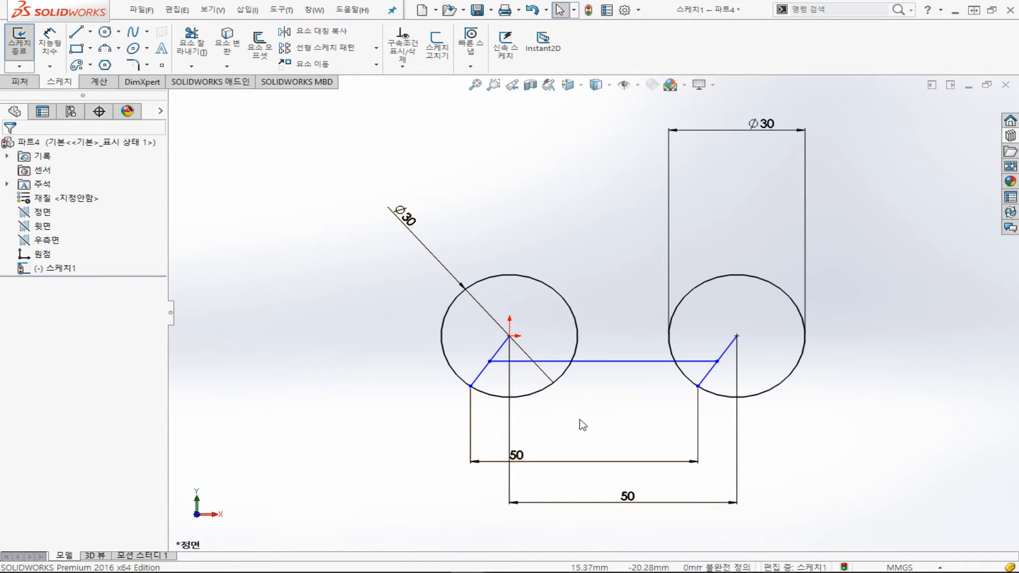
Swing the linked crank lines inside the two 30 mm circles slightly to test the mechanism's motion
{"action": "mouse_move", "coordinate": [493, 366]}
{"action": "left_mouse_down"}
{"action": "mouse_move", "coordinate": [484, 357]}
{"action": "mouse_move", "coordinate": [517, 313]}
{"action": "mouse_move", "coordinate": [536, 342]}
{"action": "mouse_move", "coordinate": [474, 354]}
{"action": "mouse_move", "coordinate": [539, 325]}
{"action": "mouse_move", "coordinate": [451, 341]}
{"action": "mouse_move", "coordinate": [551, 346]}
{"action": "mouse_move", "coordinate": [485, 366]}
{"action": "left_mouse_up"}
{"action": "left_click", "coordinate": [879, 196]}
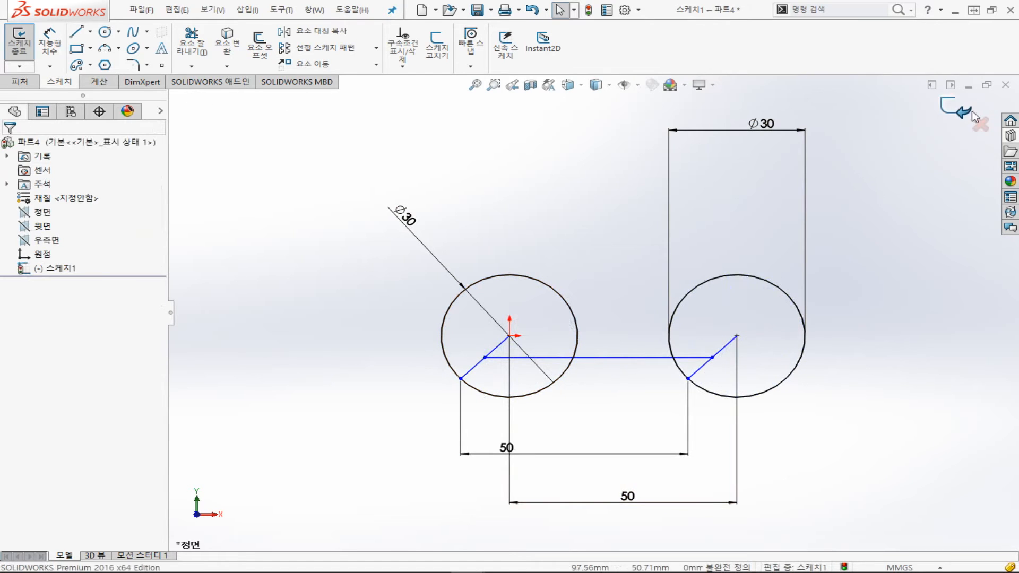
Switch to the 파트6 sketch and shift the shared apex of the two 50 mm legs slightly down the centerline
{"action": "left_click", "coordinate": [969, 85]}
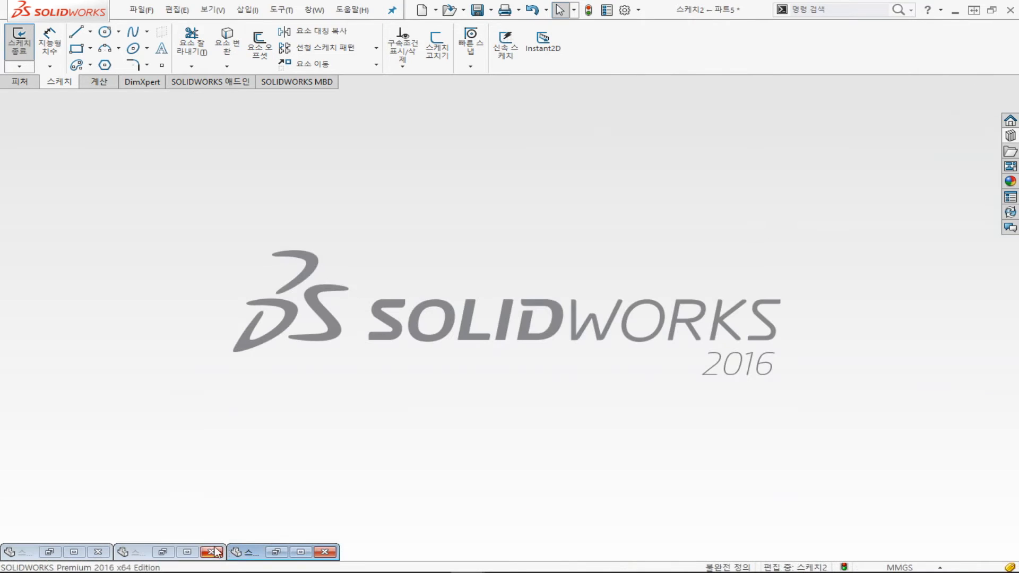
{"action": "left_click", "coordinate": [187, 552]}
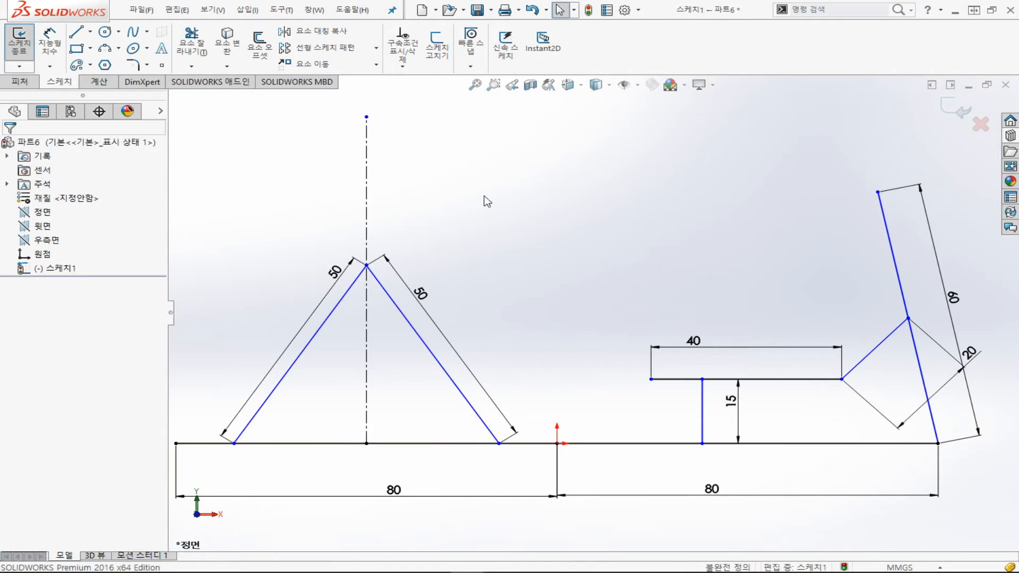
{"action": "mouse_move", "coordinate": [366, 265]}
{"action": "left_mouse_down"}
{"action": "mouse_move", "coordinate": [367, 205]}
{"action": "mouse_move", "coordinate": [366, 278]}
{"action": "mouse_move", "coordinate": [380, 219]}
{"action": "mouse_move", "coordinate": [370, 293]}
{"action": "mouse_move", "coordinate": [380, 319]}
{"action": "mouse_move", "coordinate": [376, 260]}
{"action": "mouse_move", "coordinate": [382, 324]}
{"action": "mouse_move", "coordinate": [384, 256]}
{"action": "mouse_move", "coordinate": [381, 322]}
{"action": "mouse_move", "coordinate": [384, 260]}
{"action": "mouse_move", "coordinate": [374, 270]}
{"action": "left_mouse_up"}
Swing the free upper end of the 60 mm lever to the left to test the slider linkage's motion
{"action": "left_click", "coordinate": [829, 162]}
{"action": "left_click", "coordinate": [881, 207]}
{"action": "left_click", "coordinate": [832, 227]}
{"action": "mouse_move", "coordinate": [875, 192]}
{"action": "left_mouse_down"}
{"action": "mouse_move", "coordinate": [804, 207]}
{"action": "mouse_move", "coordinate": [752, 238]}
{"action": "mouse_move", "coordinate": [789, 212]}
{"action": "mouse_move", "coordinate": [826, 200]}
{"action": "mouse_move", "coordinate": [741, 239]}
{"action": "mouse_move", "coordinate": [846, 200]}
{"action": "mouse_move", "coordinate": [780, 220]}
{"action": "mouse_move", "coordinate": [836, 202]}
{"action": "left_mouse_up"}
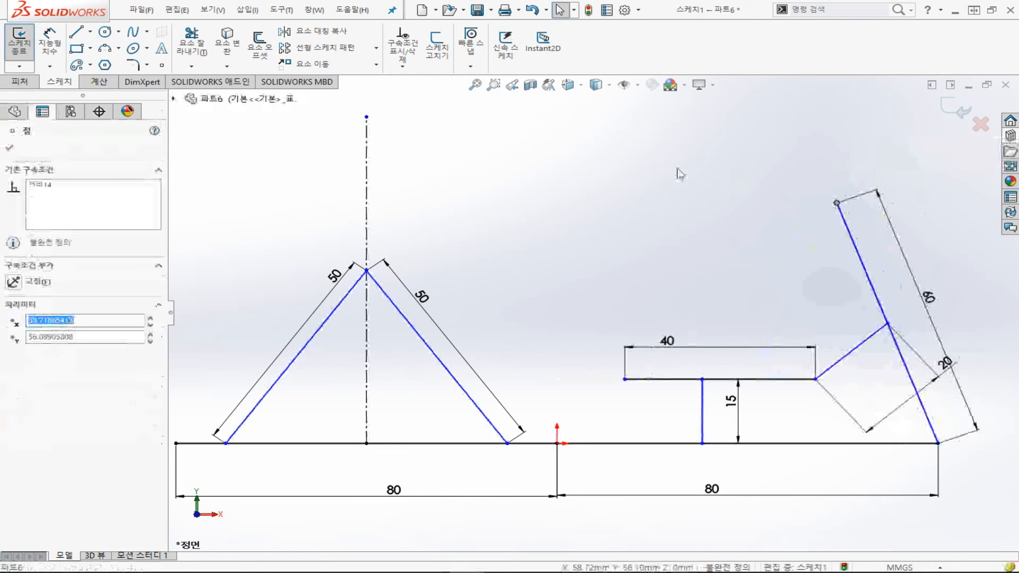